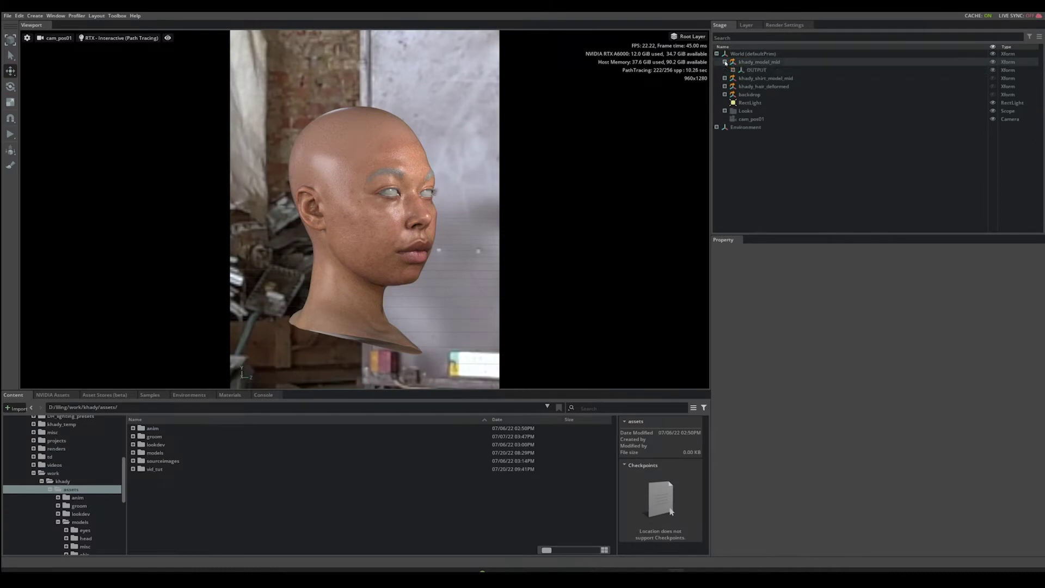
Step: Bind /World/Looks/c_hair_shd to the four eyebrow meshes and two eyelash meshes
left_click(733, 70)
left_click(741, 79)
left_click(749, 87)
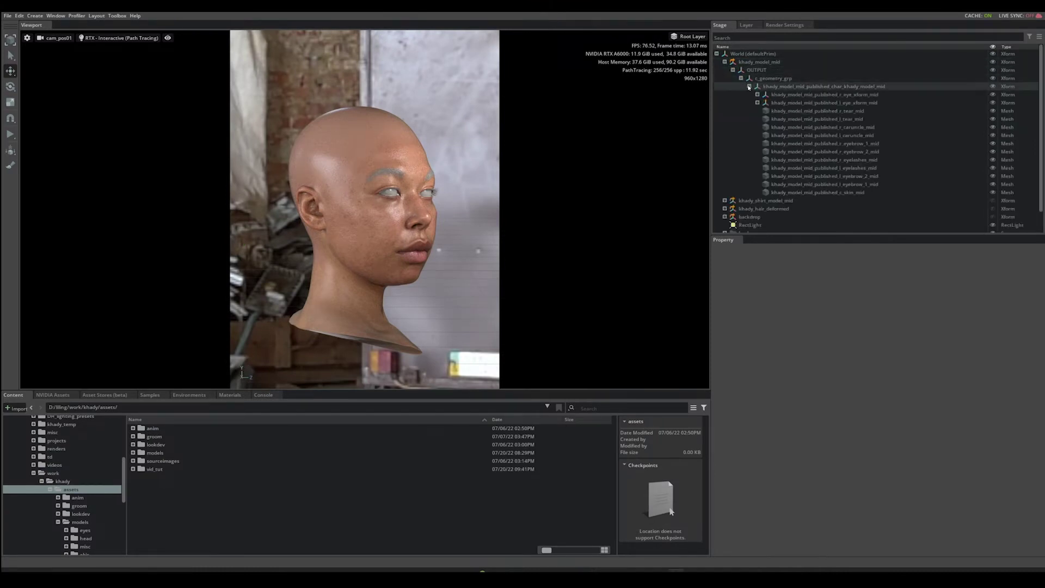
left_click(881, 178)
left_click(874, 184, "shift")
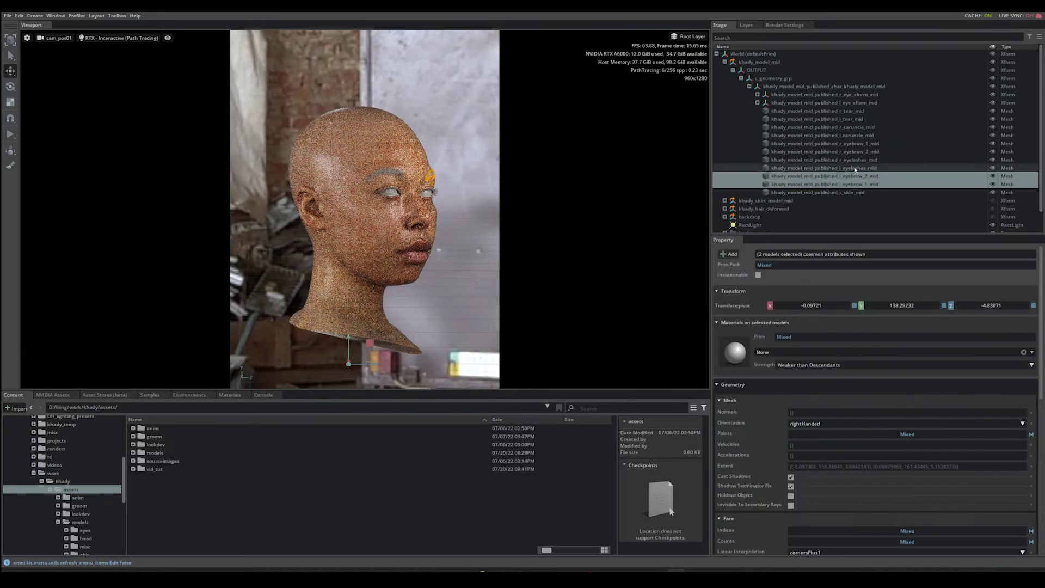
left_click(855, 168, "ctrl")
left_click(854, 160, "ctrl")
left_click(854, 153, "ctrl")
left_click(852, 144, "ctrl")
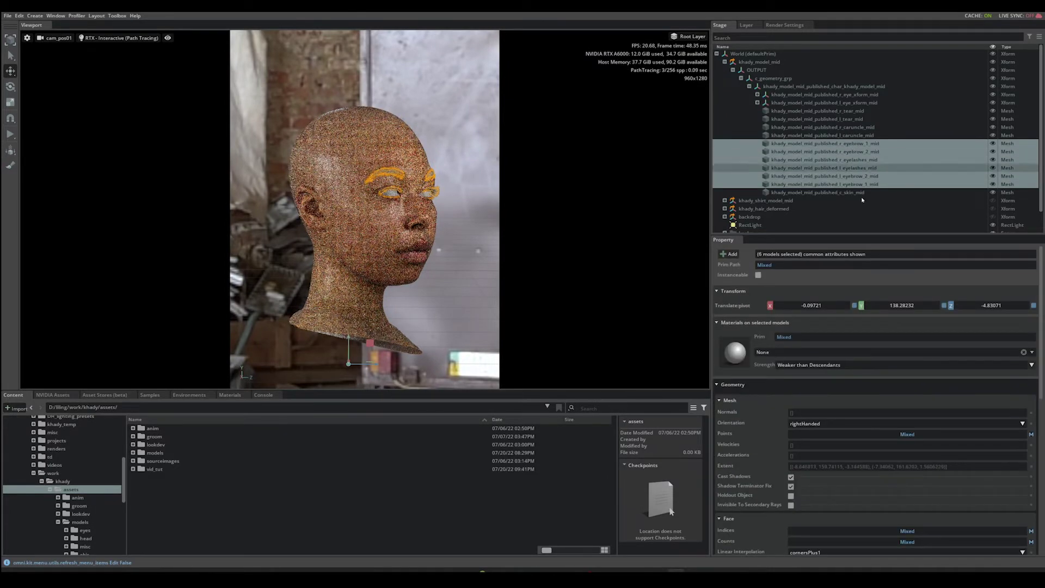
left_click(817, 353)
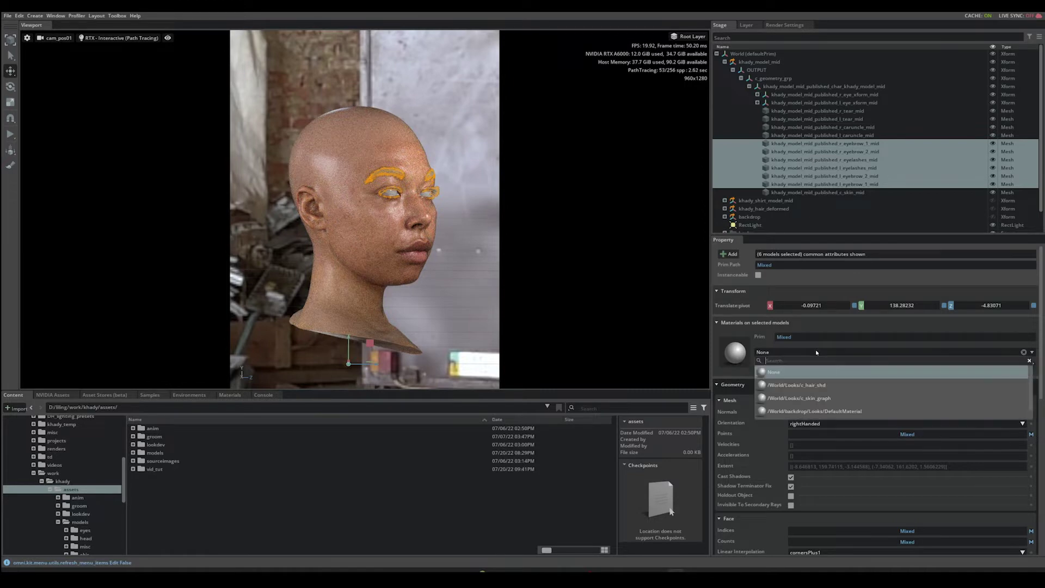
left_click(816, 385)
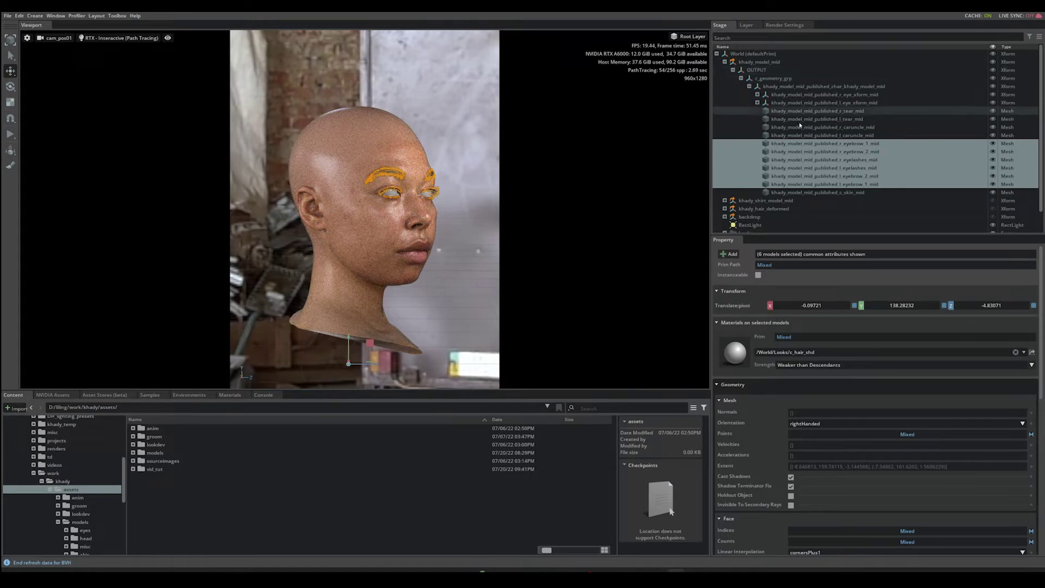
Step: Turn off Cast Shadows for r_tear_mid and l_tear_mid
left_click(849, 110)
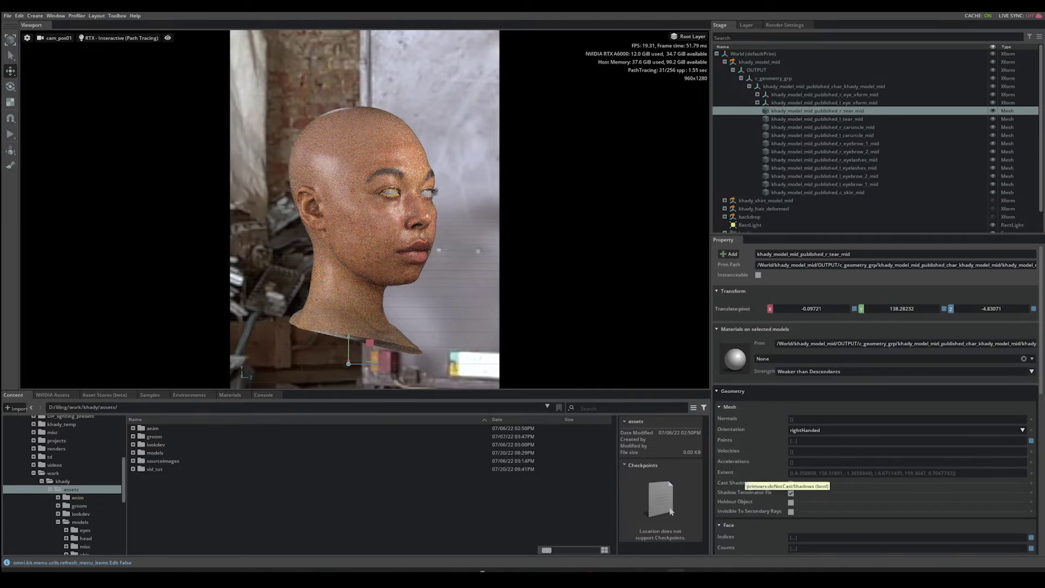
left_click(791, 484)
left_click(836, 119)
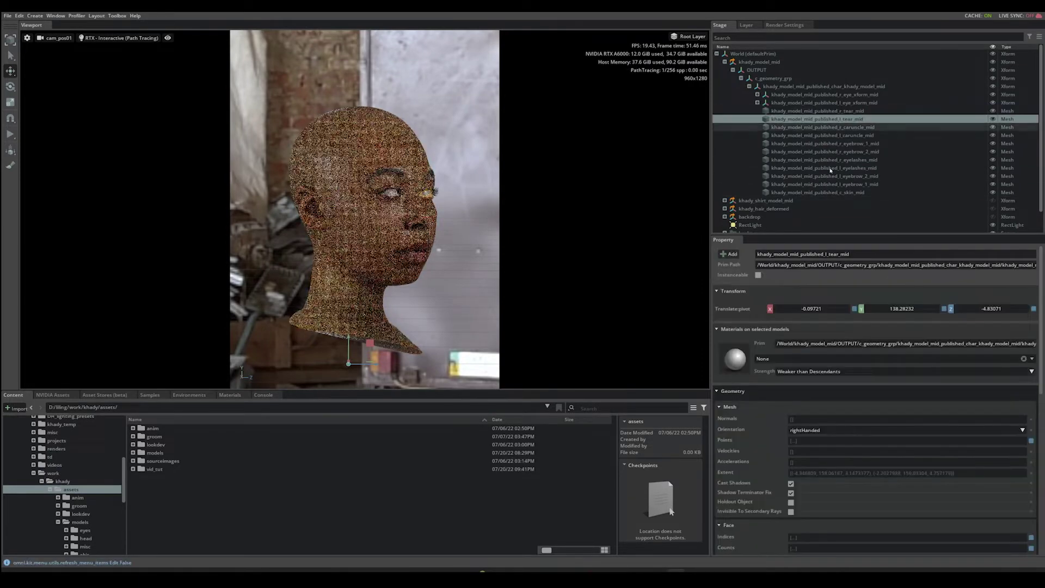
left_click(791, 483)
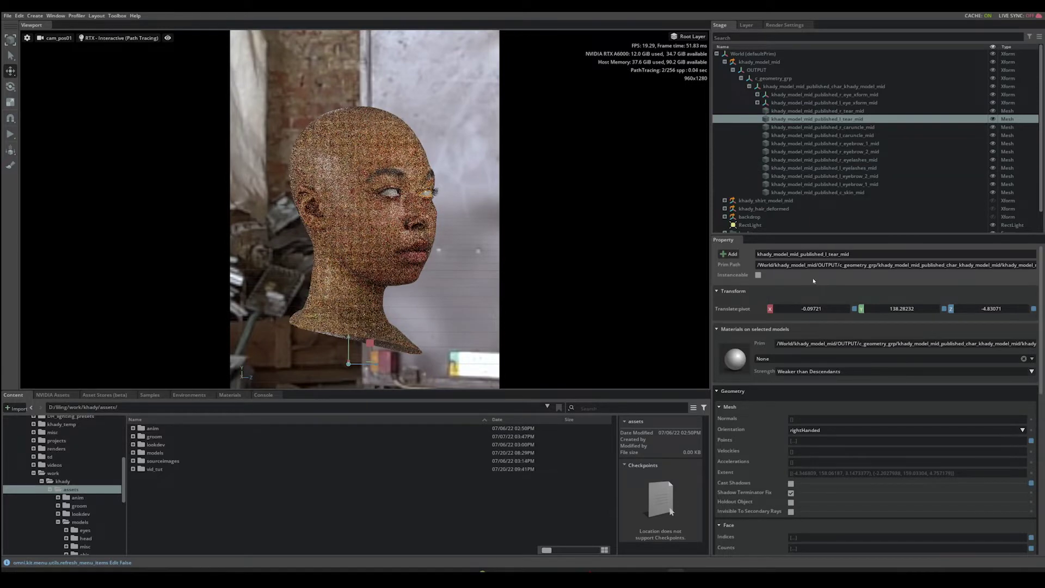
Step: Turn off Cast Shadows for r_cornea_mid and l_cornea_mid inside the eye groups
left_click(757, 103)
left_click(766, 111)
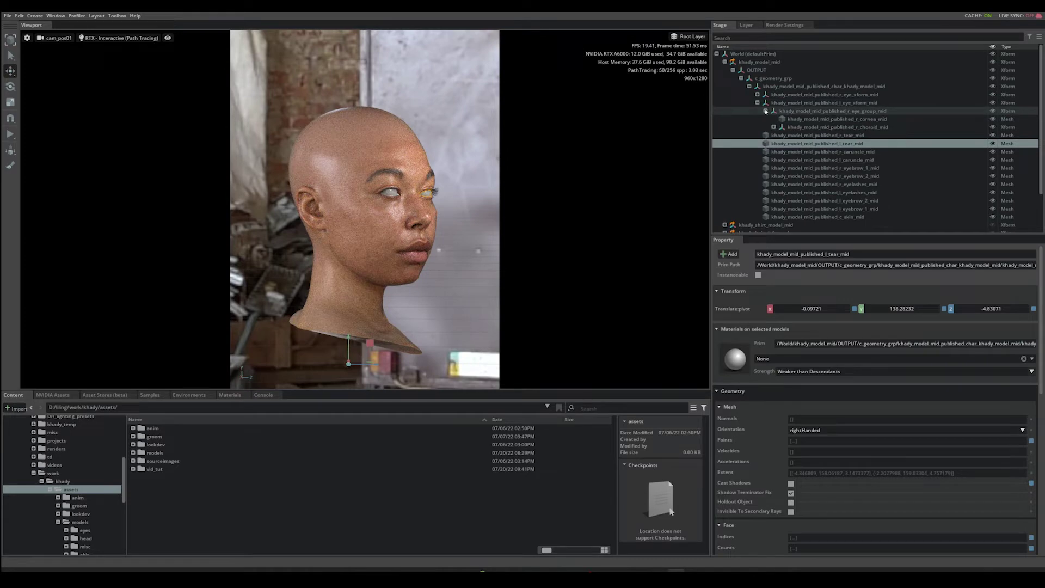
left_click(857, 119)
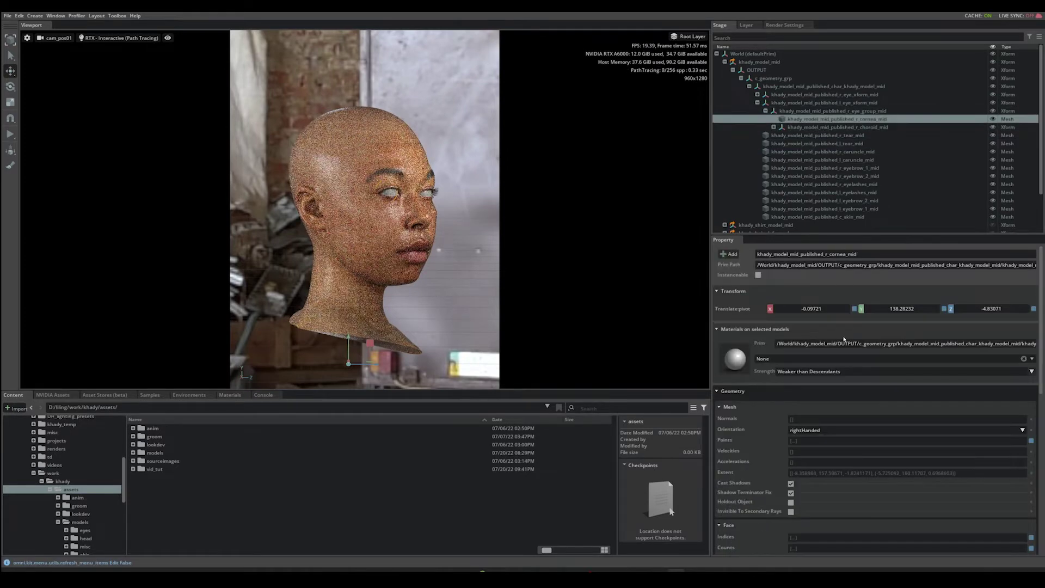
left_click(791, 483)
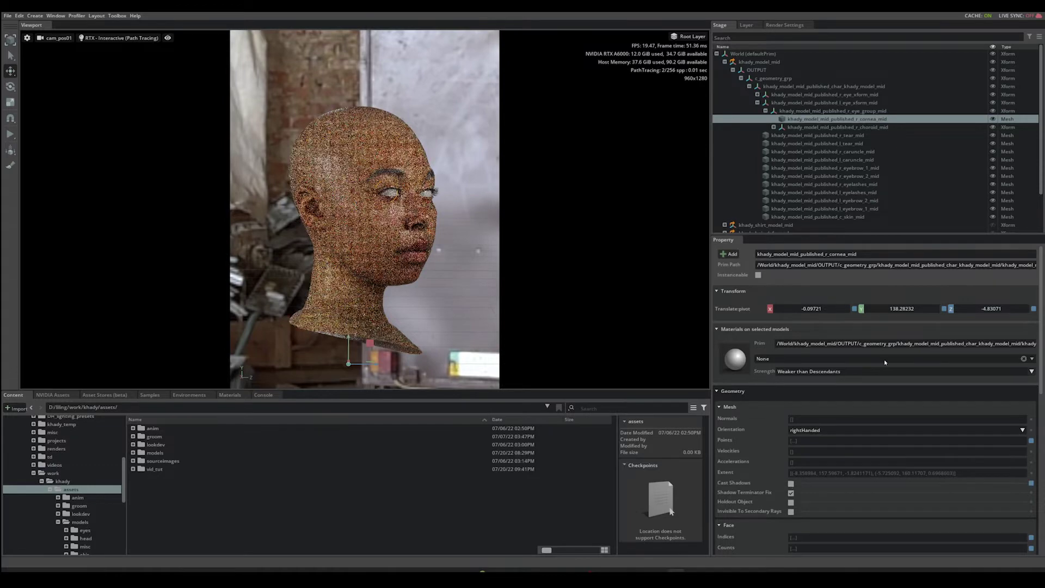
left_click(757, 95)
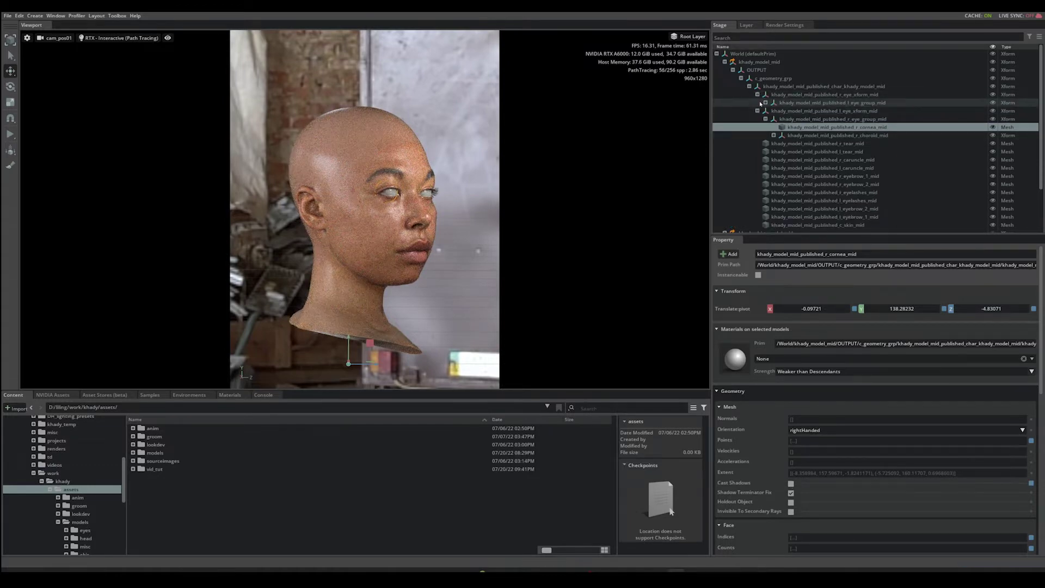
left_click(765, 102)
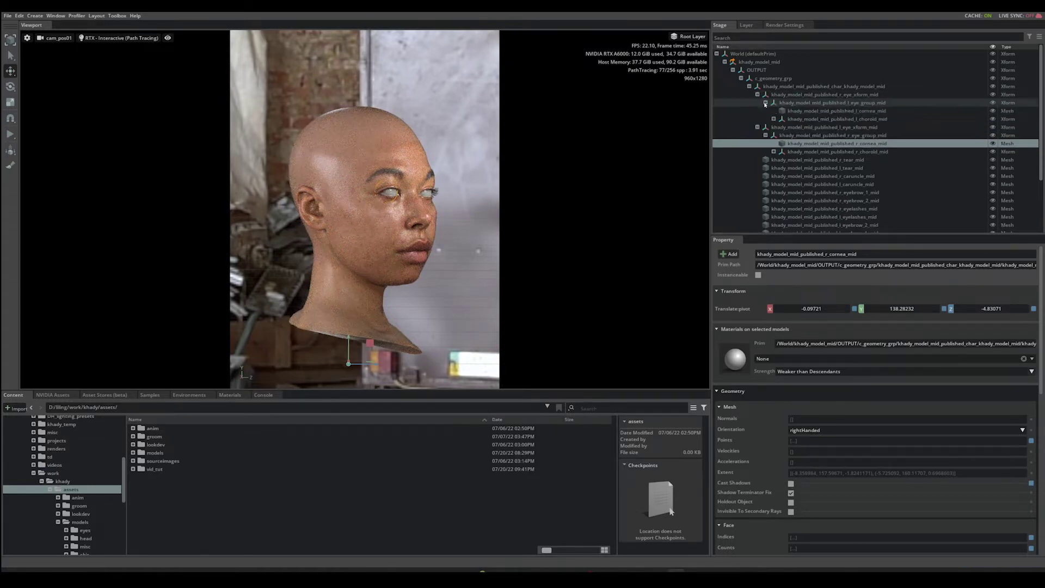
left_click(836, 111)
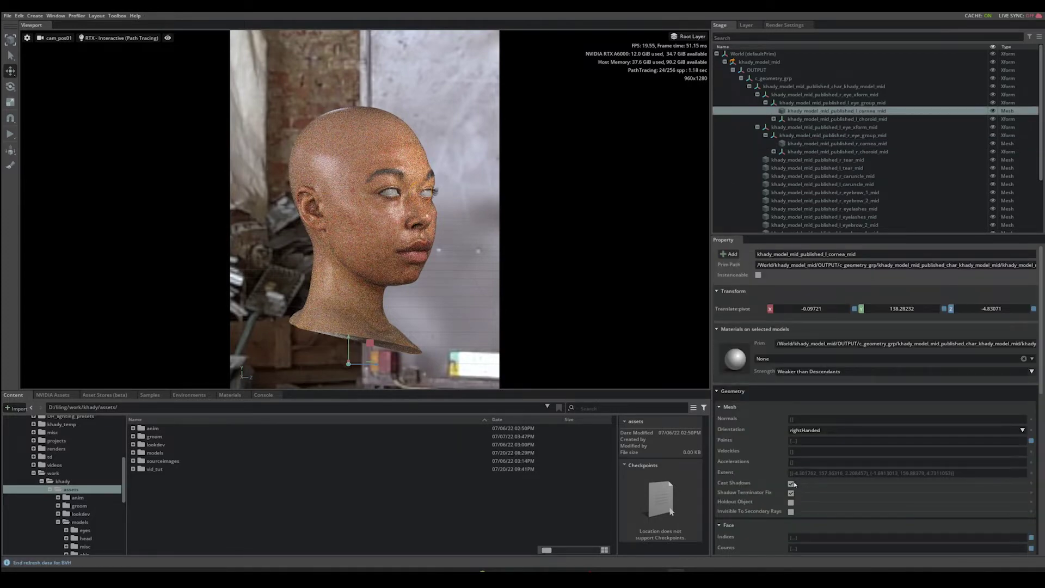
left_click(790, 483)
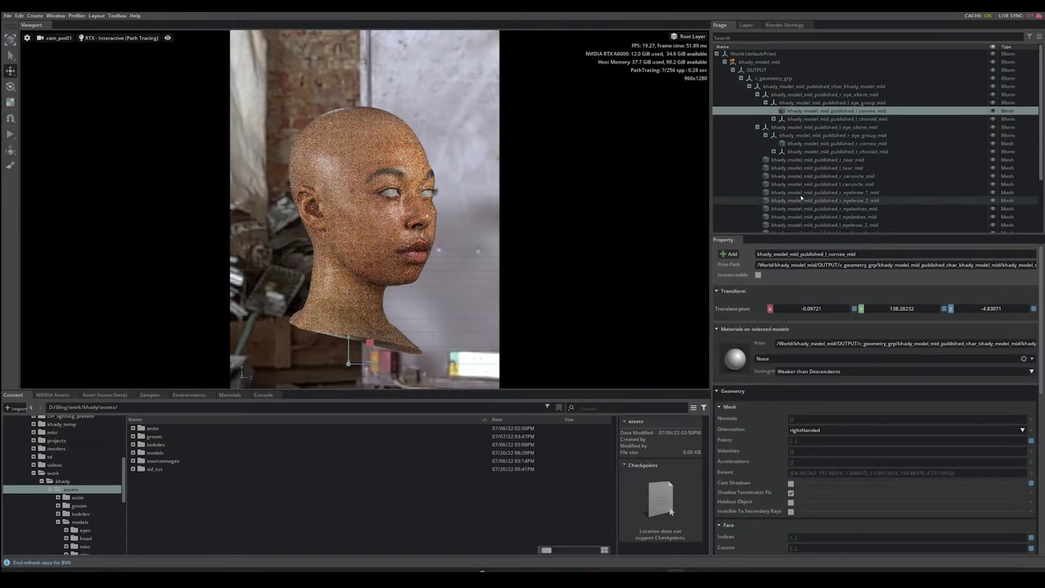
Step: Create an OmniSurface ClearWater preset material under Looks and name it c_tear_shd
left_click(741, 78)
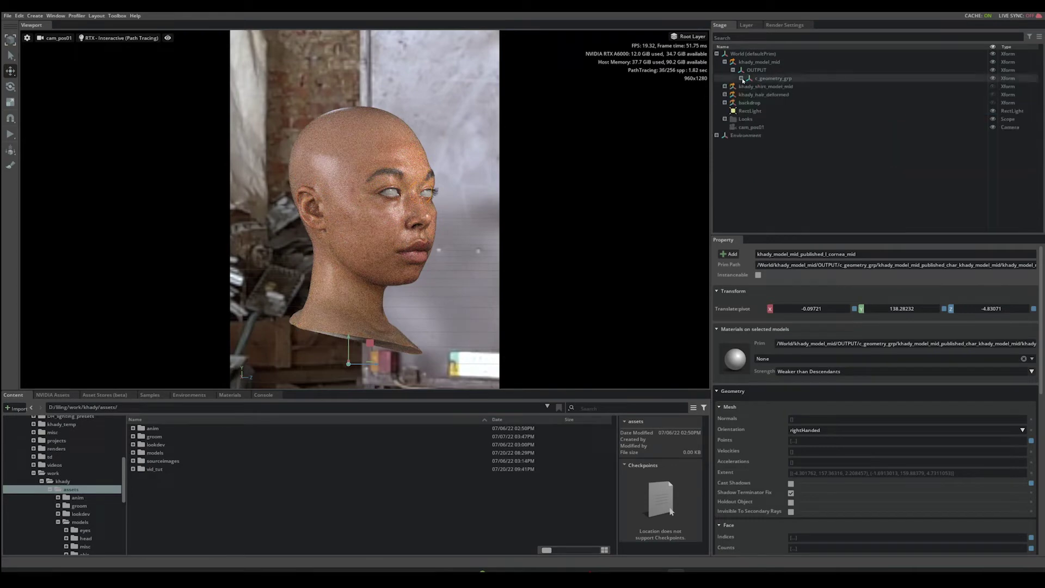
left_click(803, 176)
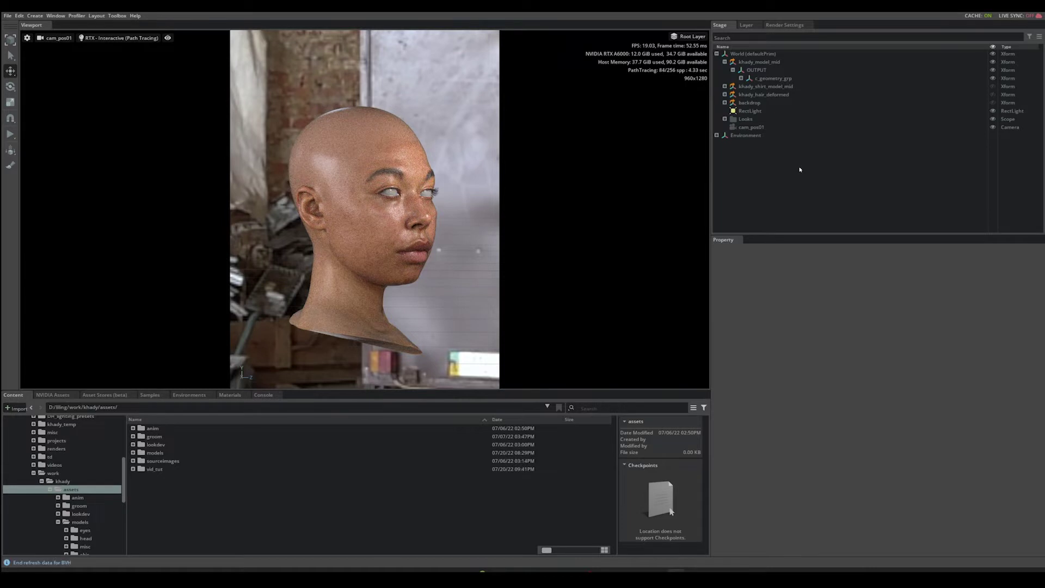
right_click(769, 156)
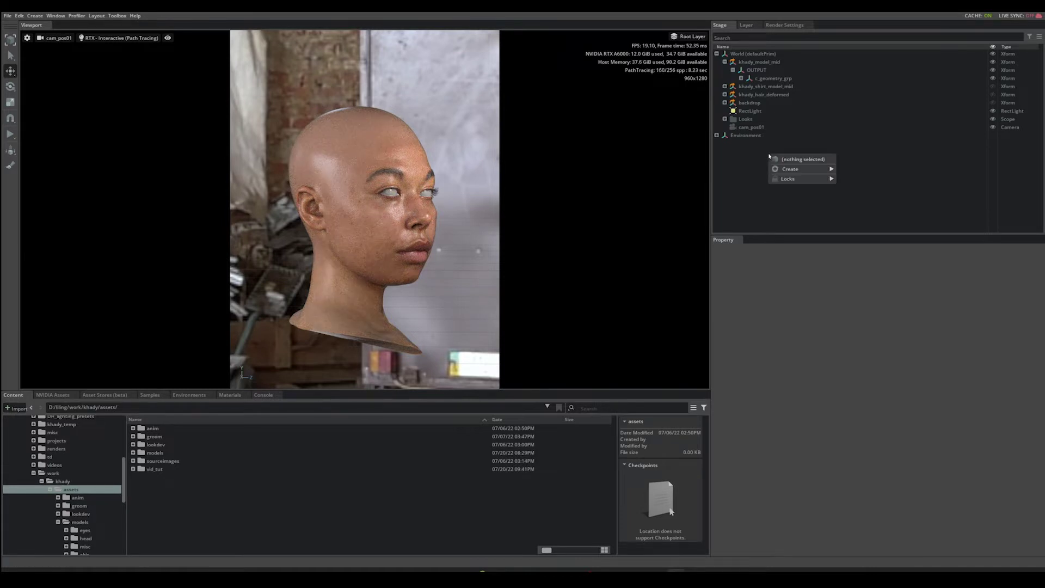
mouse_move(792, 168)
mouse_move(858, 169)
mouse_move(875, 227)
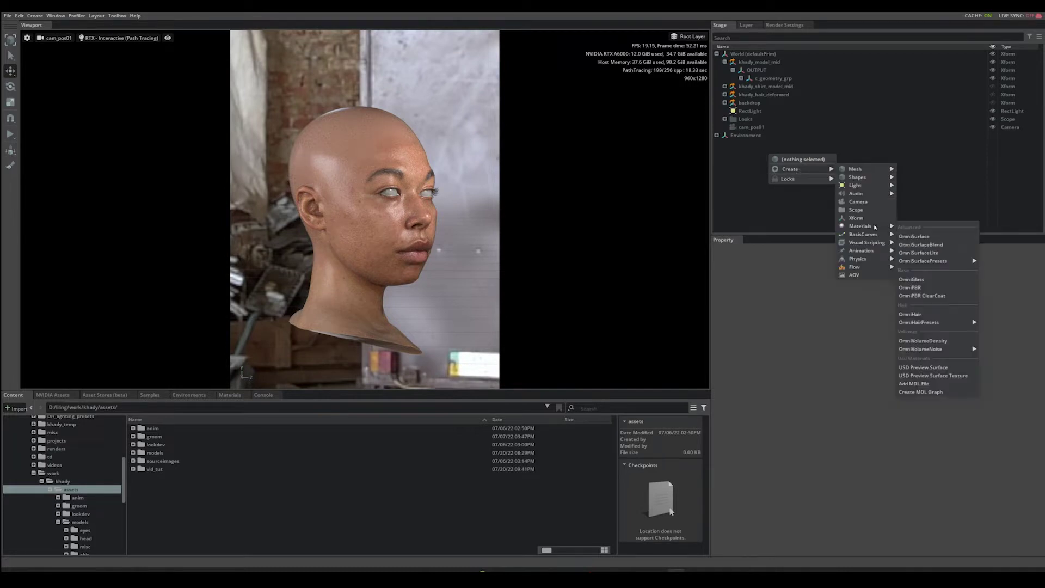
mouse_move(959, 326)
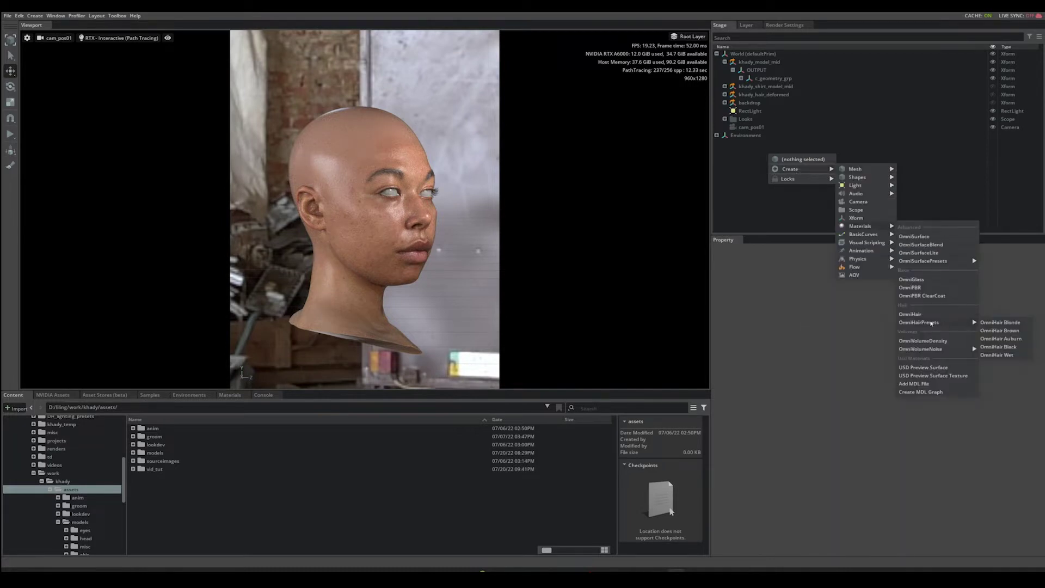
mouse_move(934, 262)
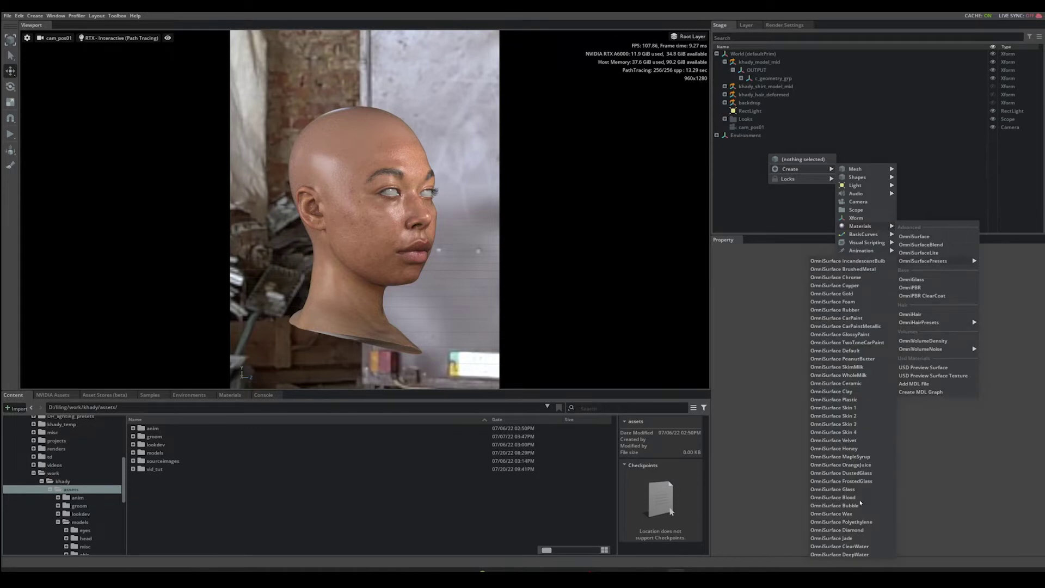
left_click(846, 547)
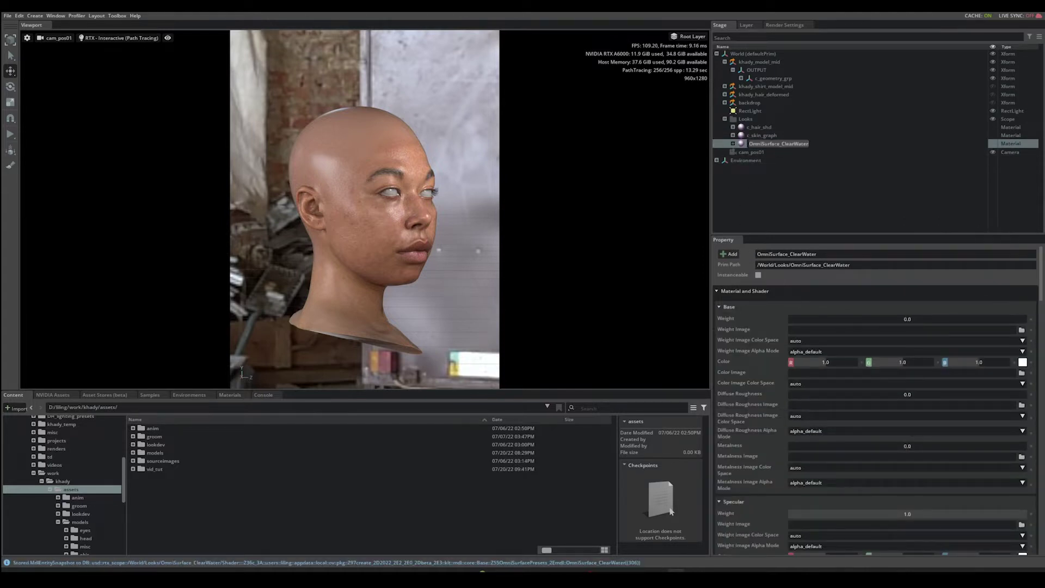
type("c_te")
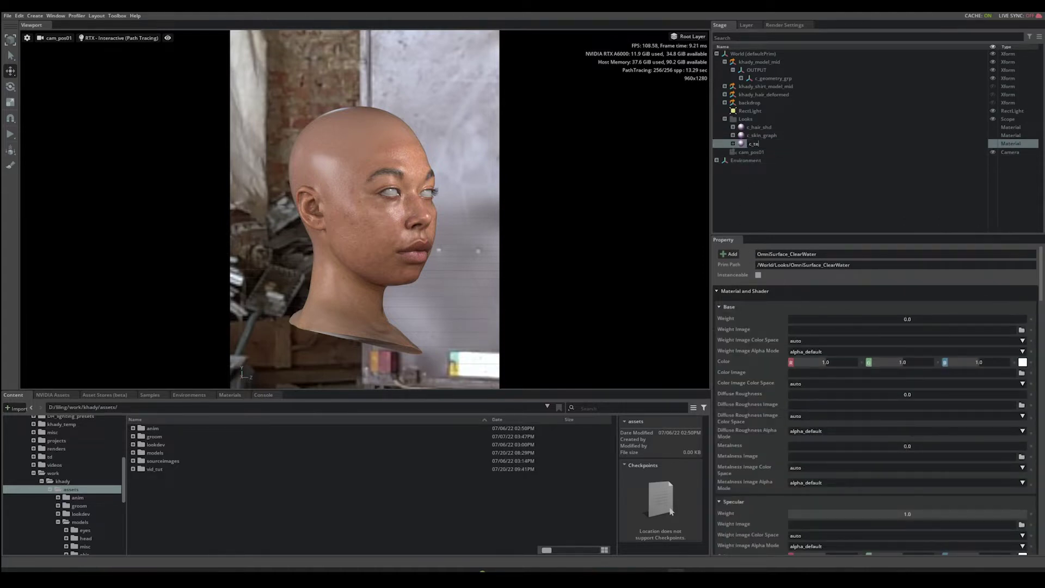
type("ar_shd")
key("Return")
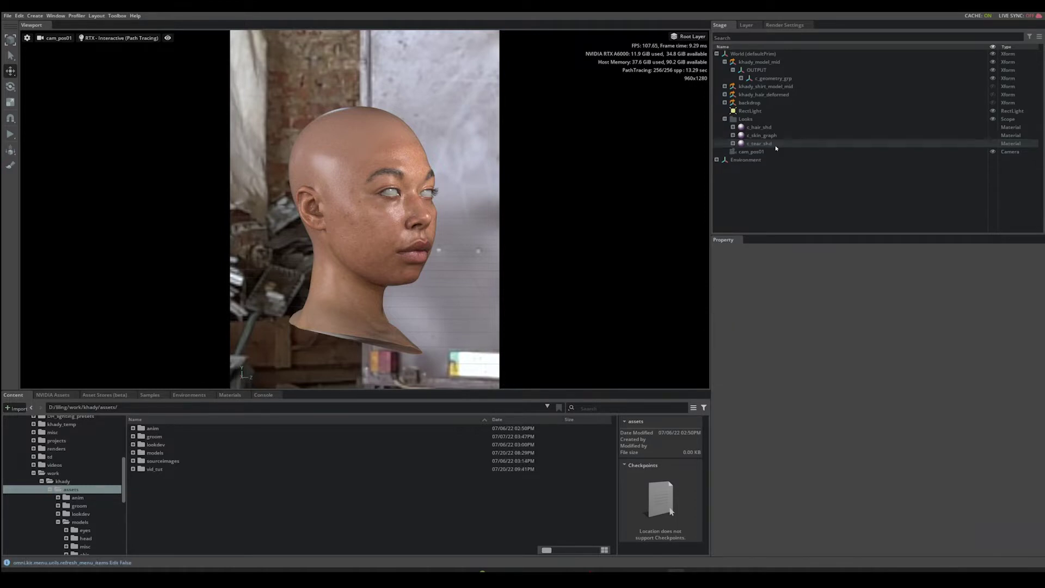
Step: Enable Thin Walled on the c_tear_shd material
left_click(776, 145)
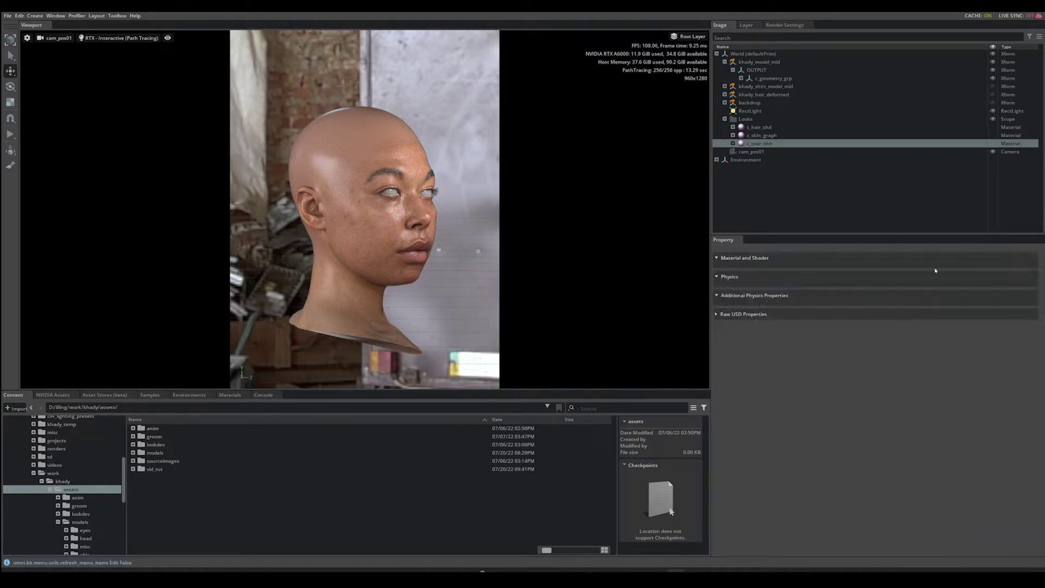
left_click_drag(1042, 283, 1041, 480)
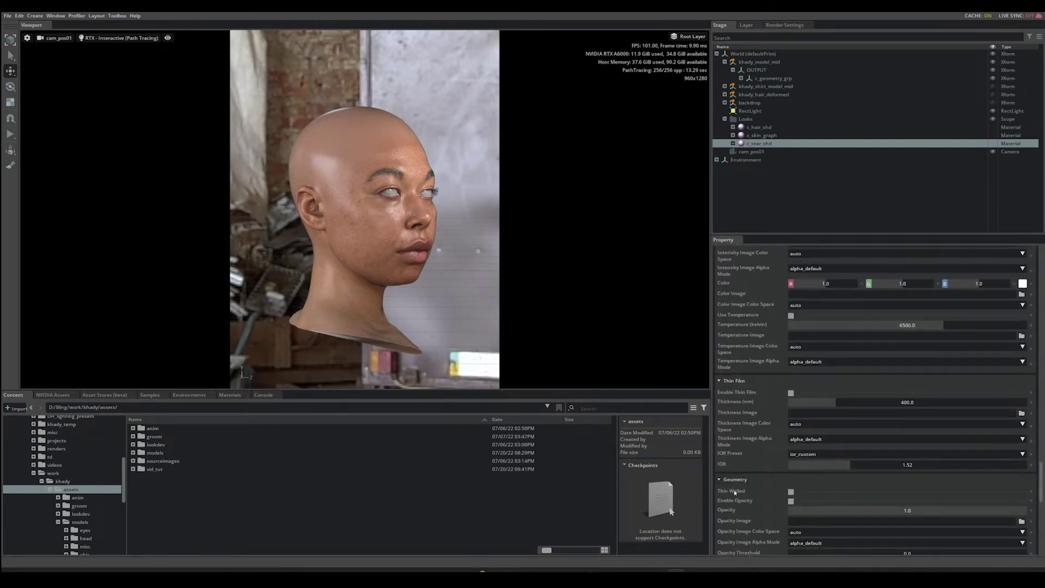
left_click(790, 493)
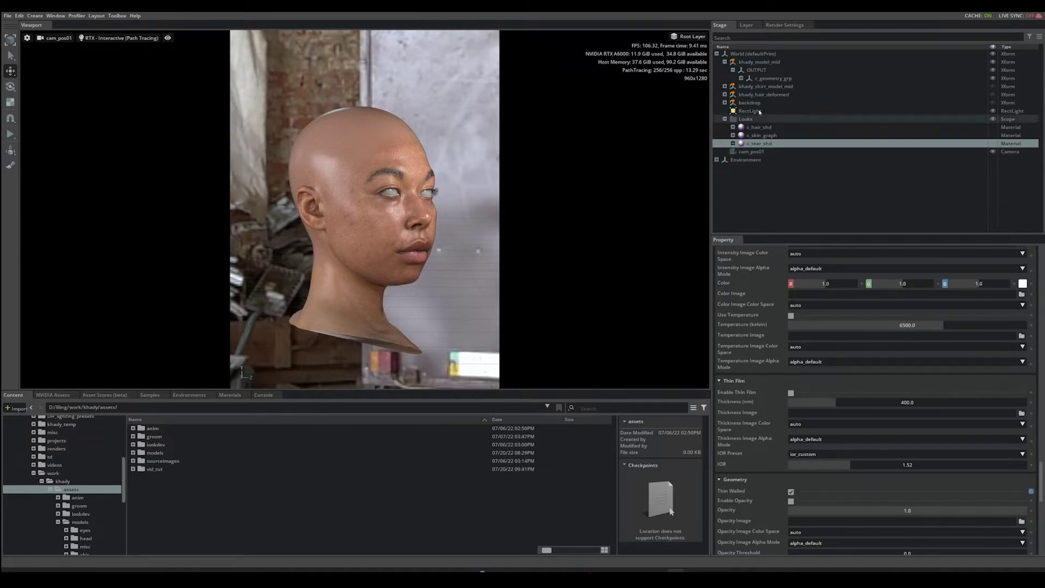
Step: Bind c_tear_shd to r_tear_mid and l_tear_mid
left_click(741, 79)
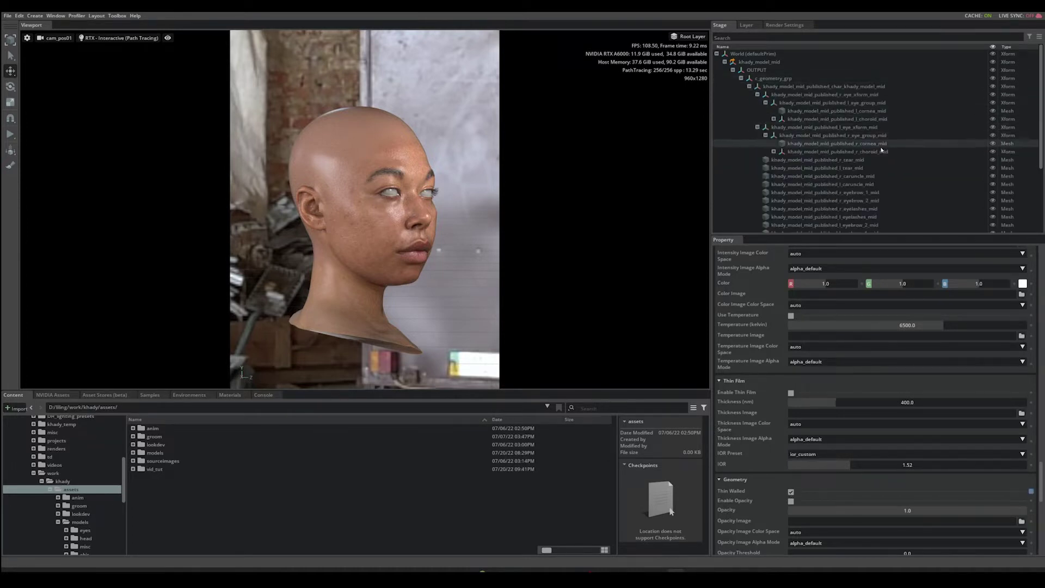
left_click(859, 160)
left_click(858, 167, "shift")
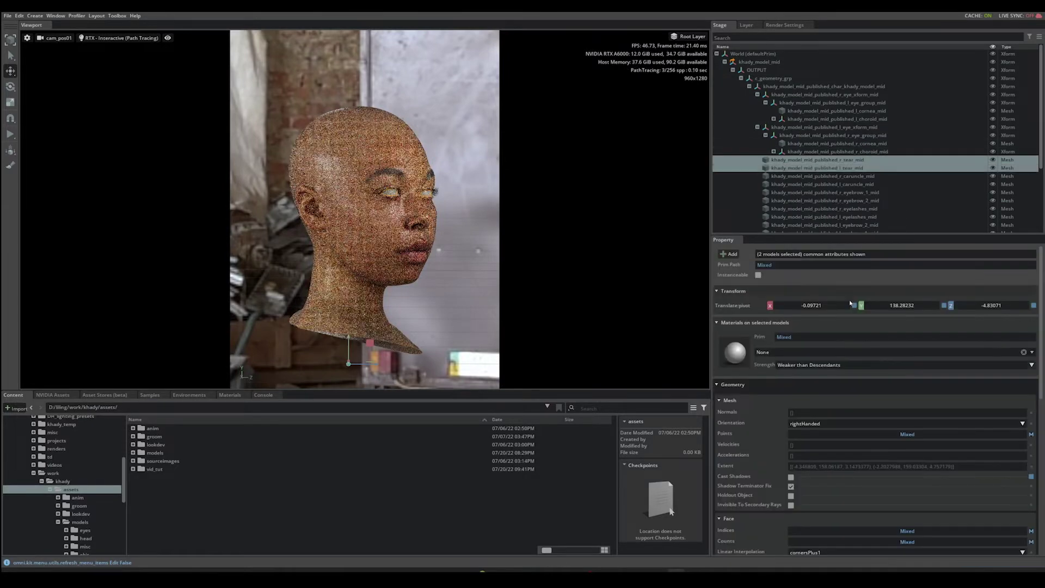
left_click(774, 352)
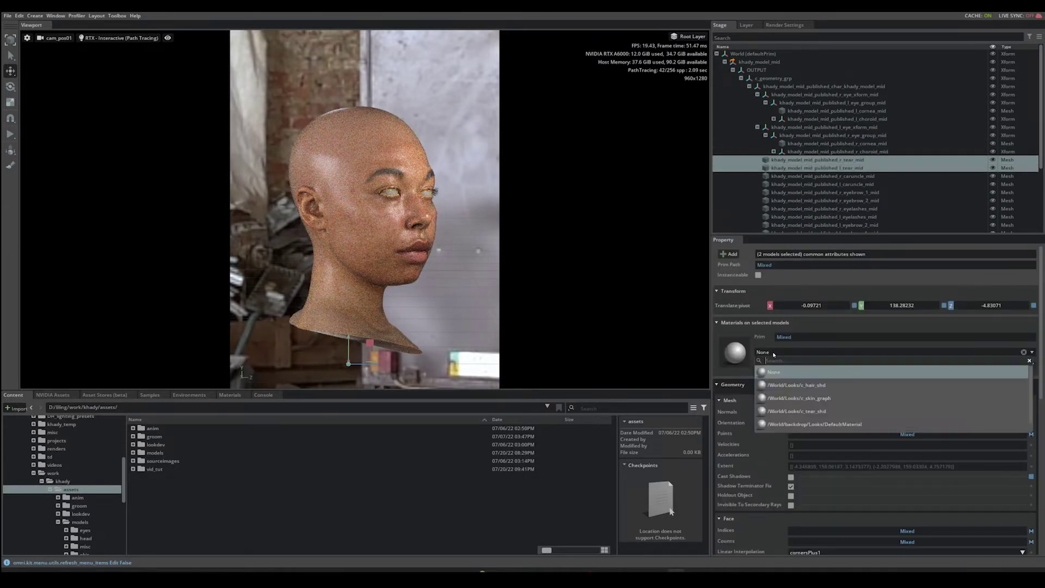
left_click(819, 411)
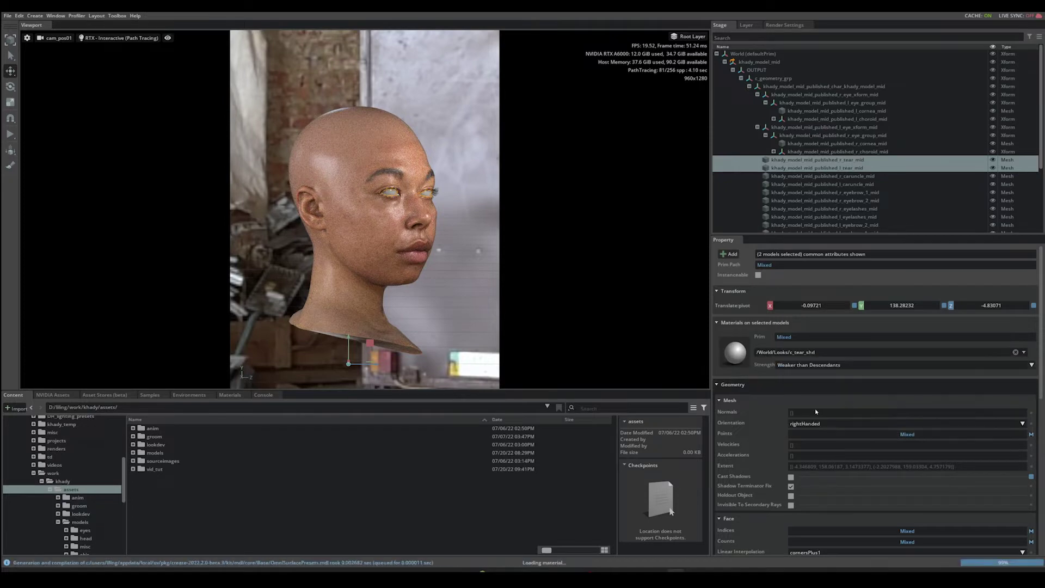
Step: Add an OmniSurface_ClearWater preset under Looks and rename it c_cornea_shd
left_click(741, 78)
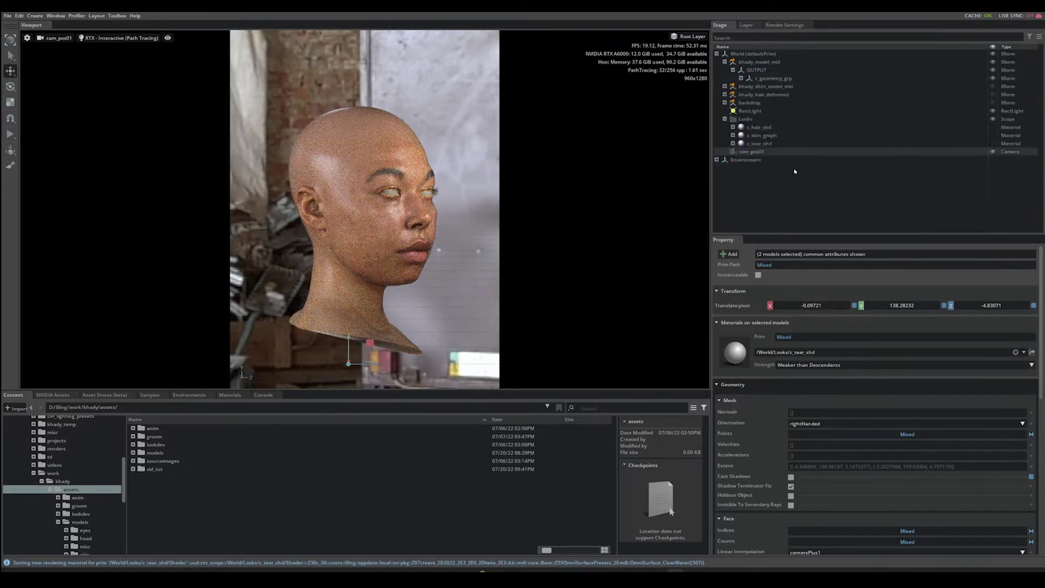
right_click(764, 184)
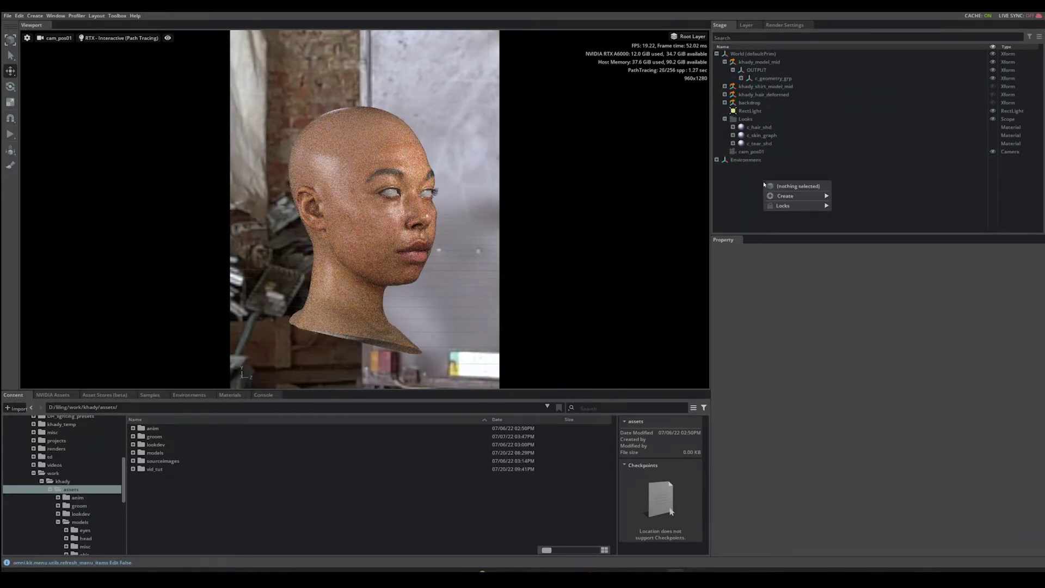
mouse_move(795, 196)
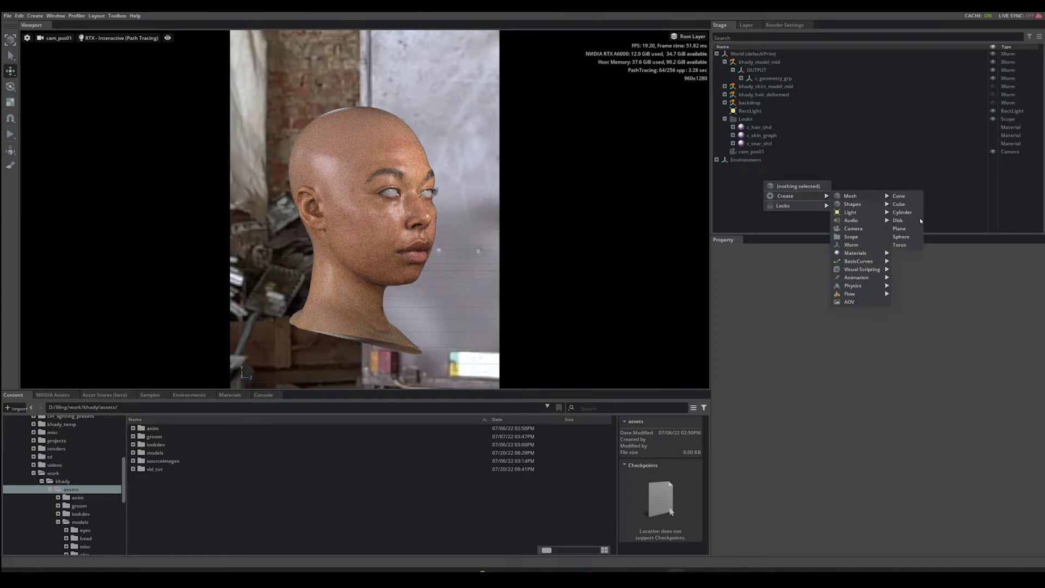
mouse_move(879, 252)
mouse_move(940, 289)
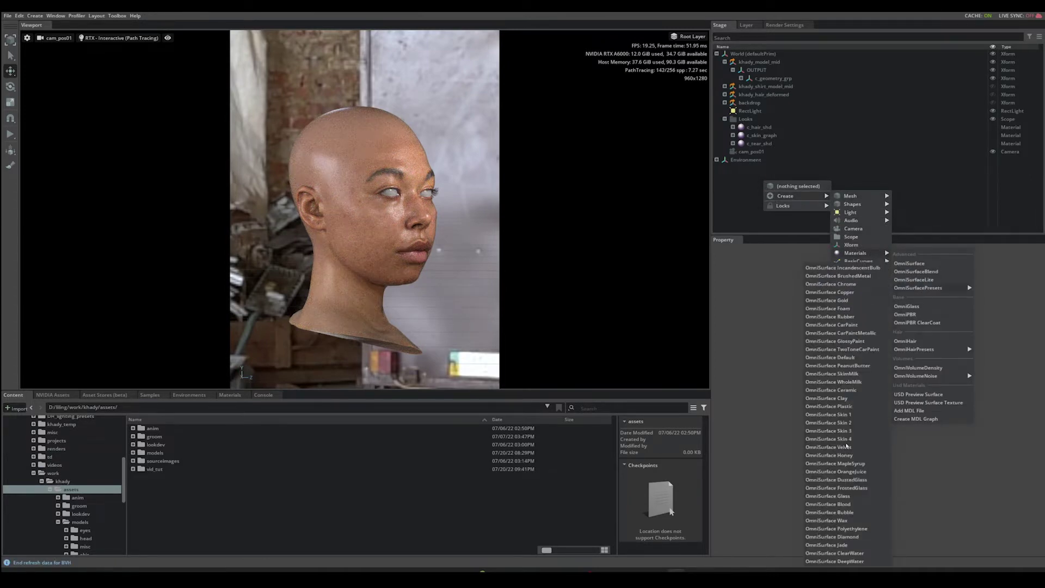
left_click(832, 553)
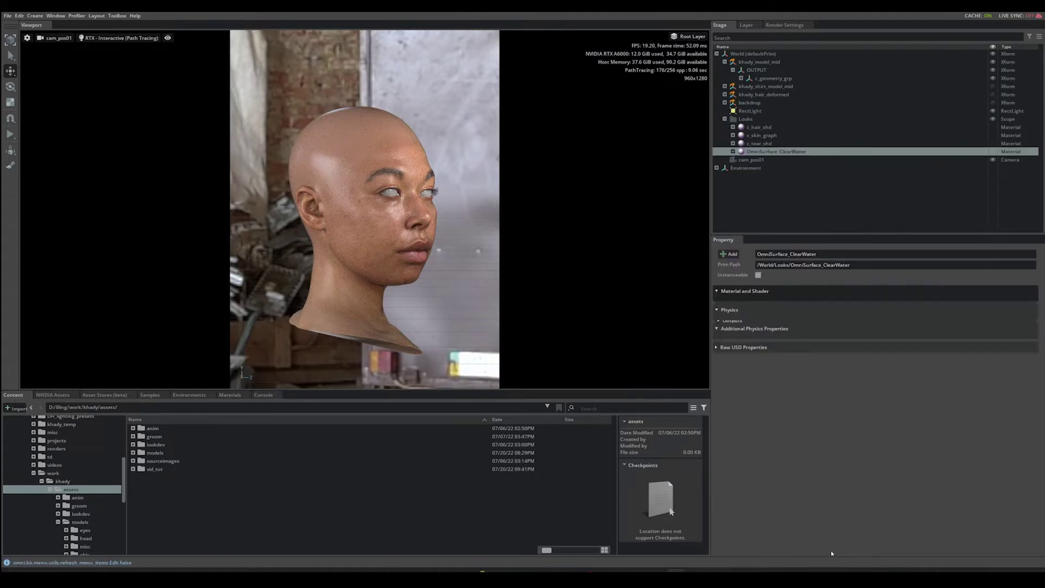
double_click(784, 151)
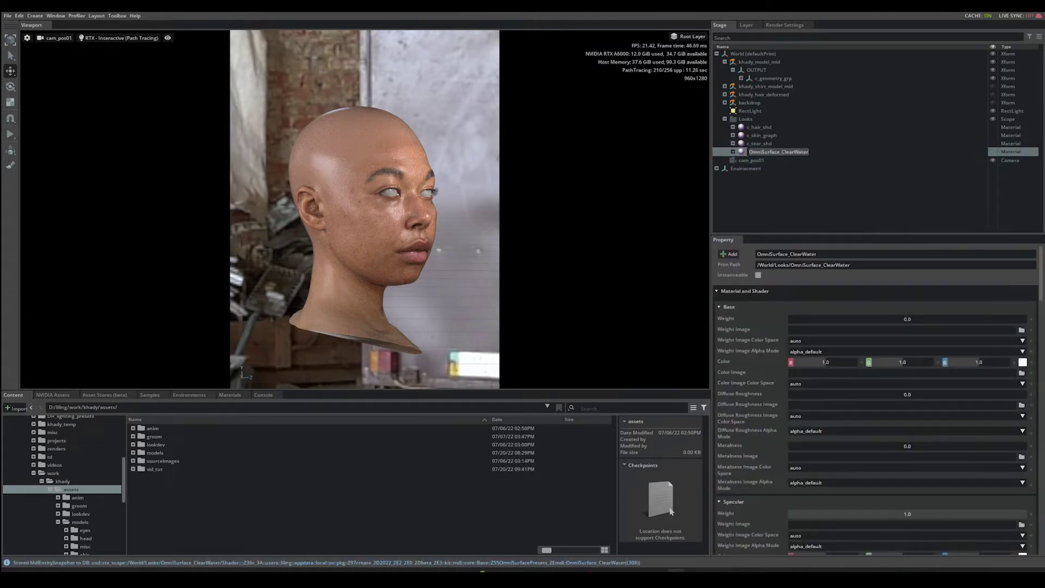
type("c_corne")
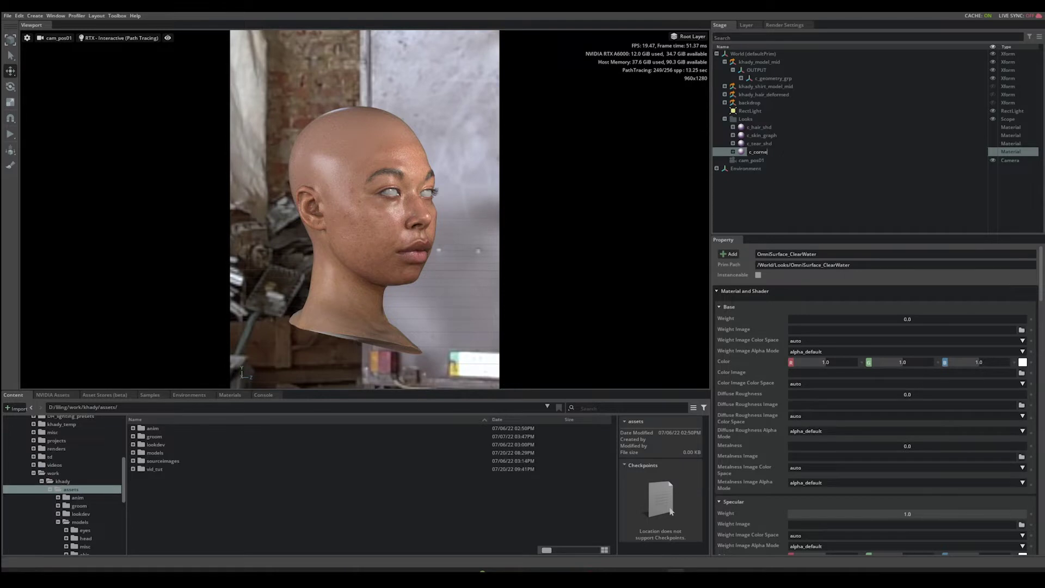
type("a_shd")
key("Return")
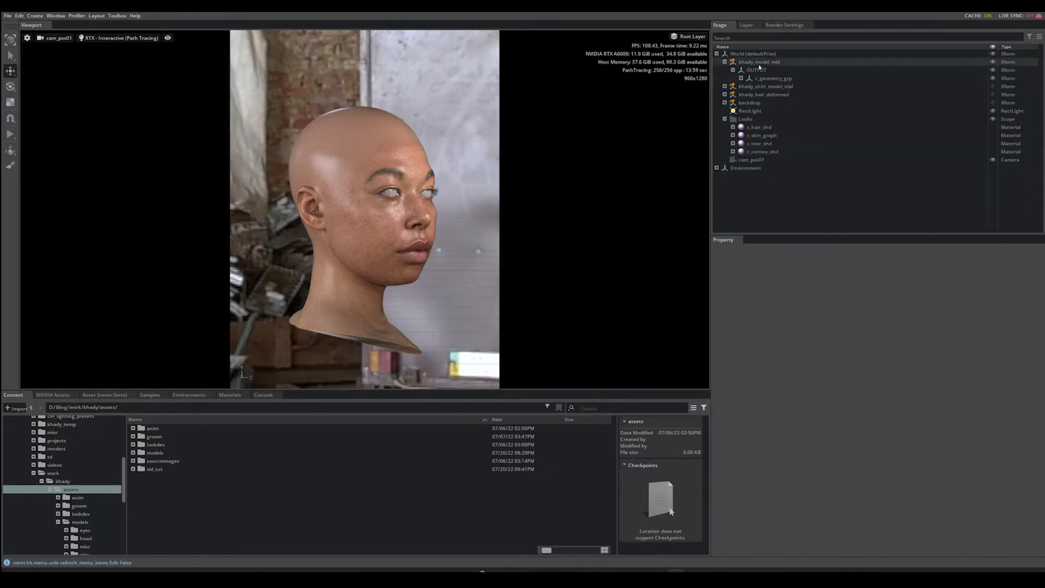
left_click(741, 79)
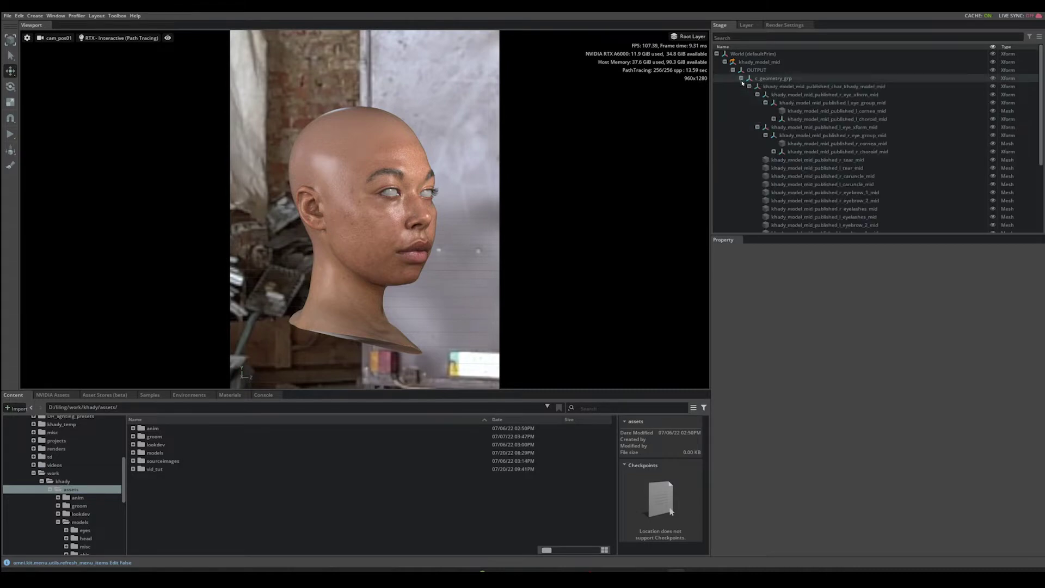
Step: Bind c_cornea_shd to l_cornea_mid and r_cornea_mid, then collapse the OUTPUT hierarchy
left_click(874, 111)
left_click(865, 144, "ctrl")
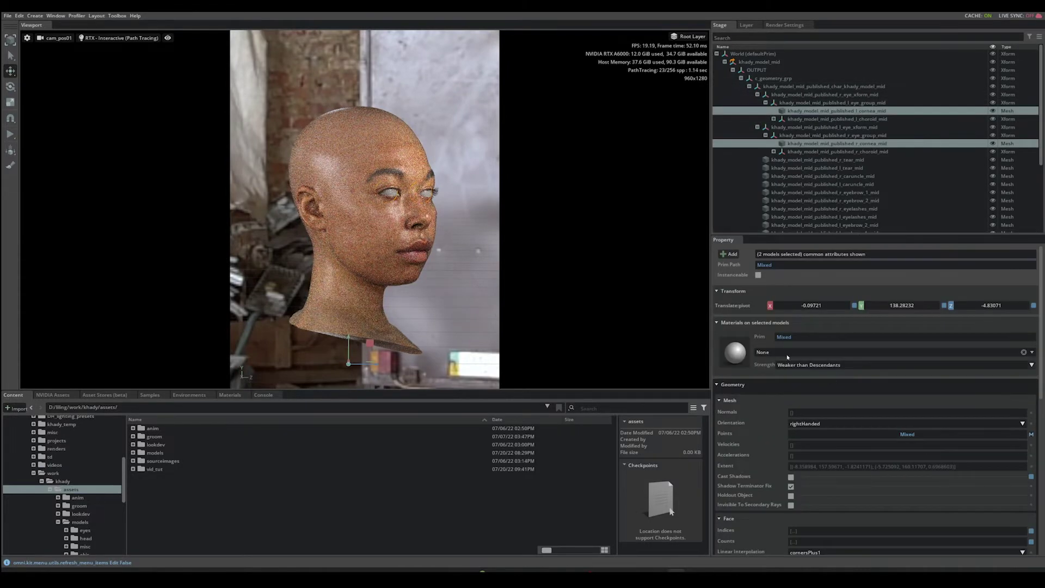
left_click(782, 353)
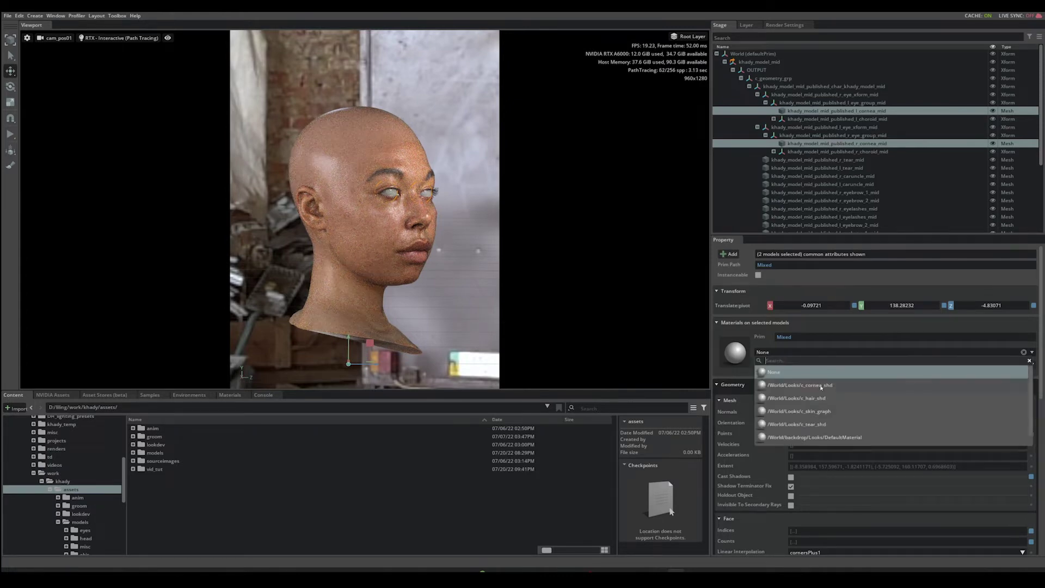
left_click(800, 385)
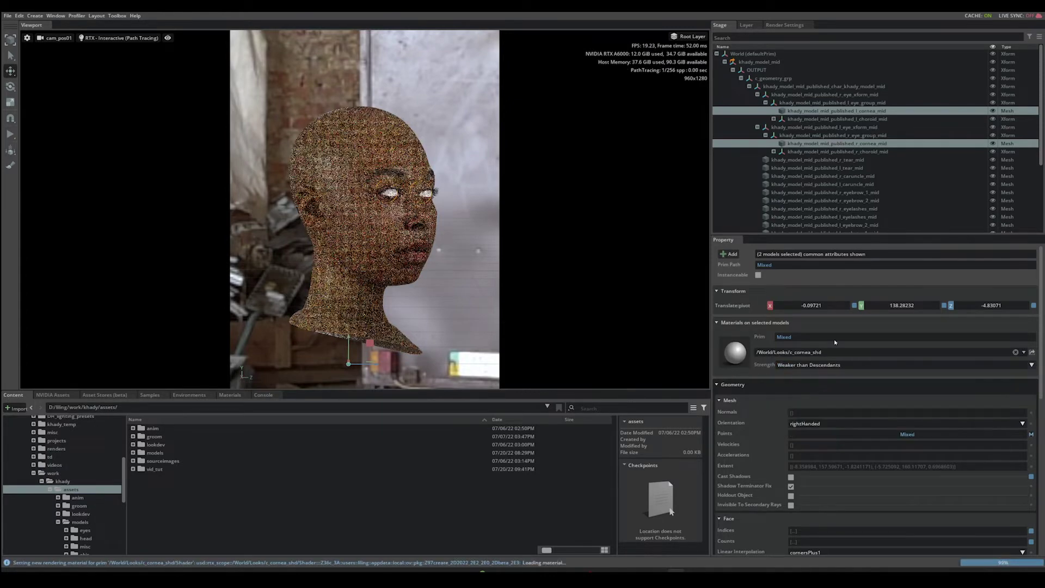
left_click(733, 70)
left_click(828, 196)
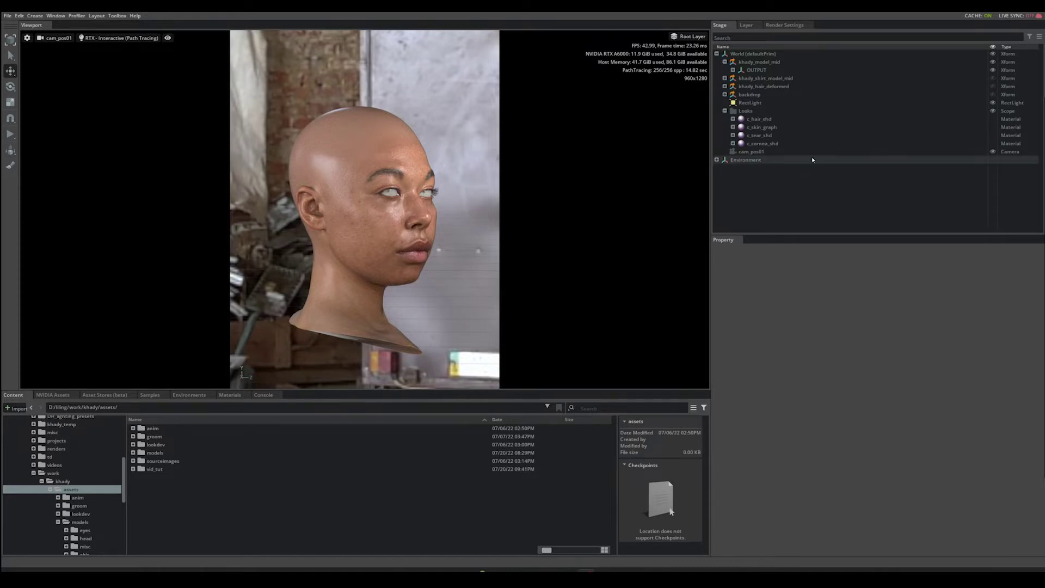
Step: Hide c_skin_mid plus the eyebrow and eyelash meshes in the Stage
left_click(733, 70)
scroll(940, 174, "down", 3)
scroll(940, 177, "down", 2)
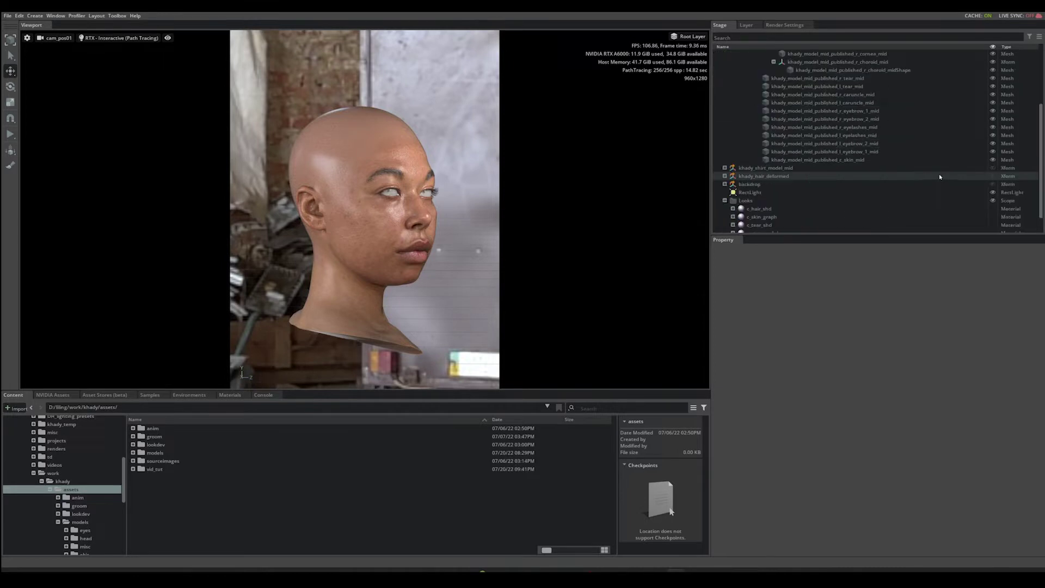
left_click(993, 160)
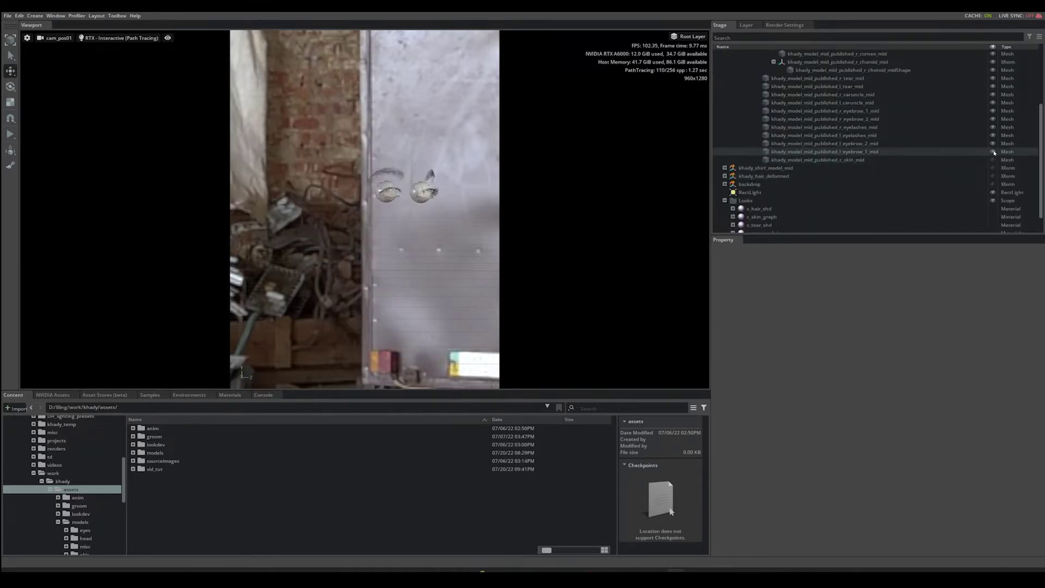
left_click(993, 152)
left_click(993, 143)
left_click(993, 135)
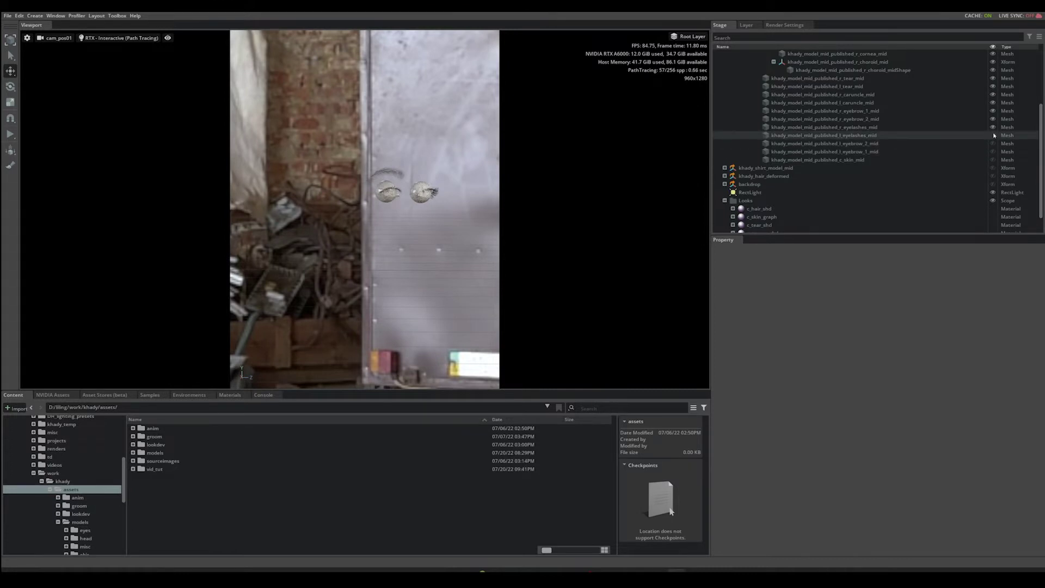
left_click(992, 128)
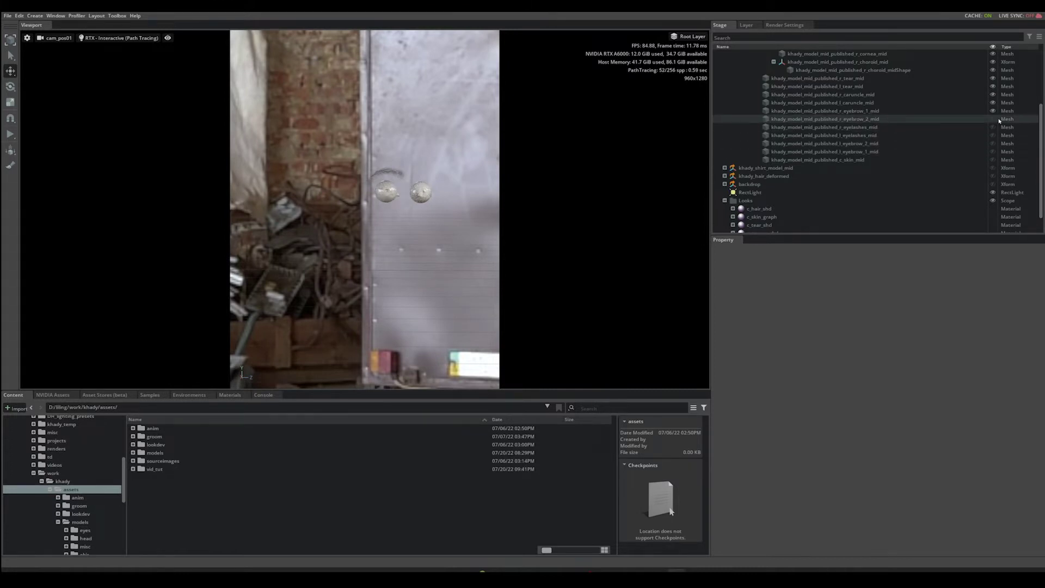
left_click(993, 111)
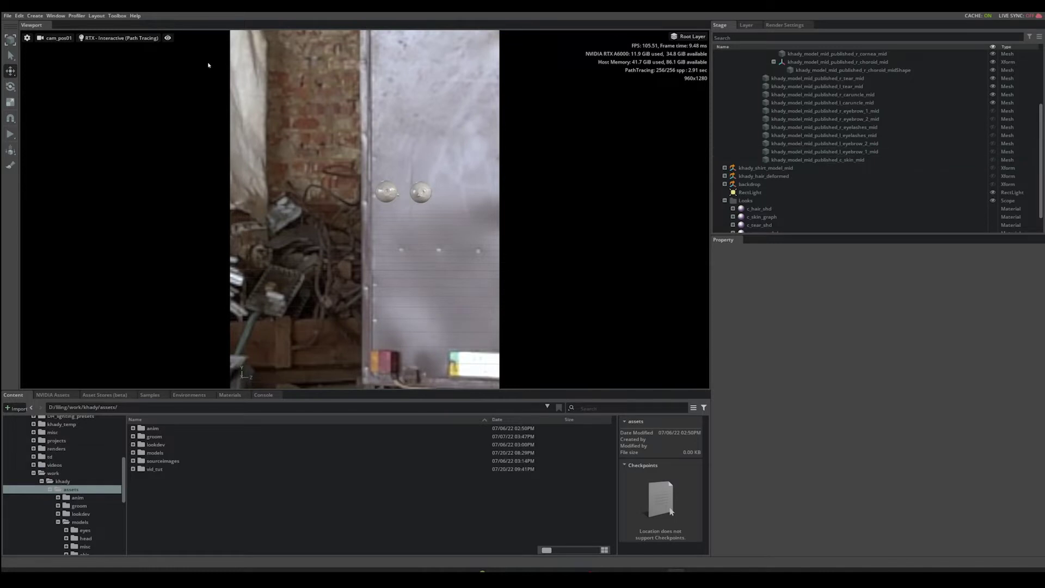
Step: Open the MDL Material Graph and create a new material named c_choroid_graph
left_click(55, 15)
mouse_move(72, 44)
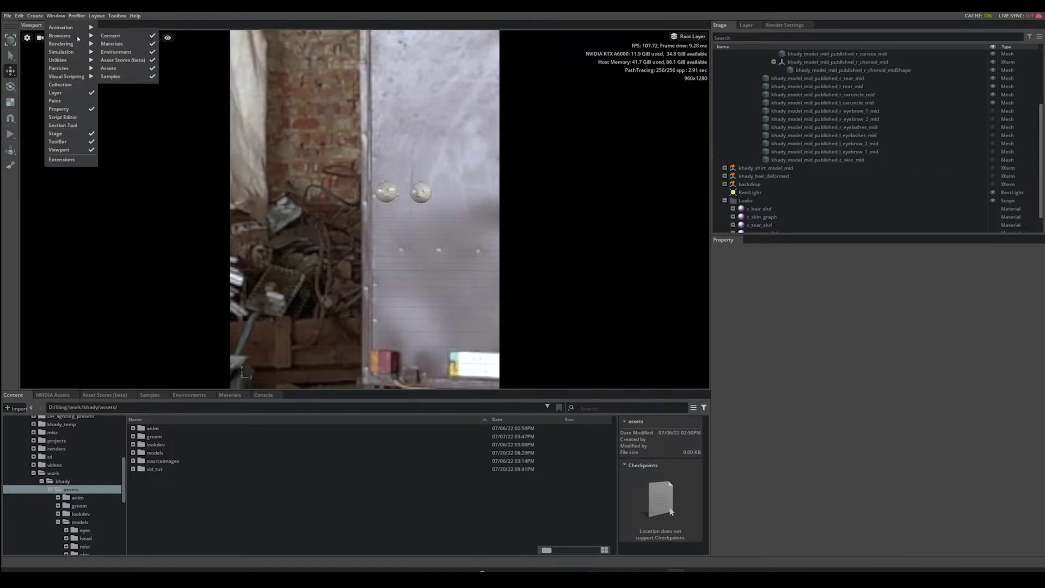
left_click(120, 60)
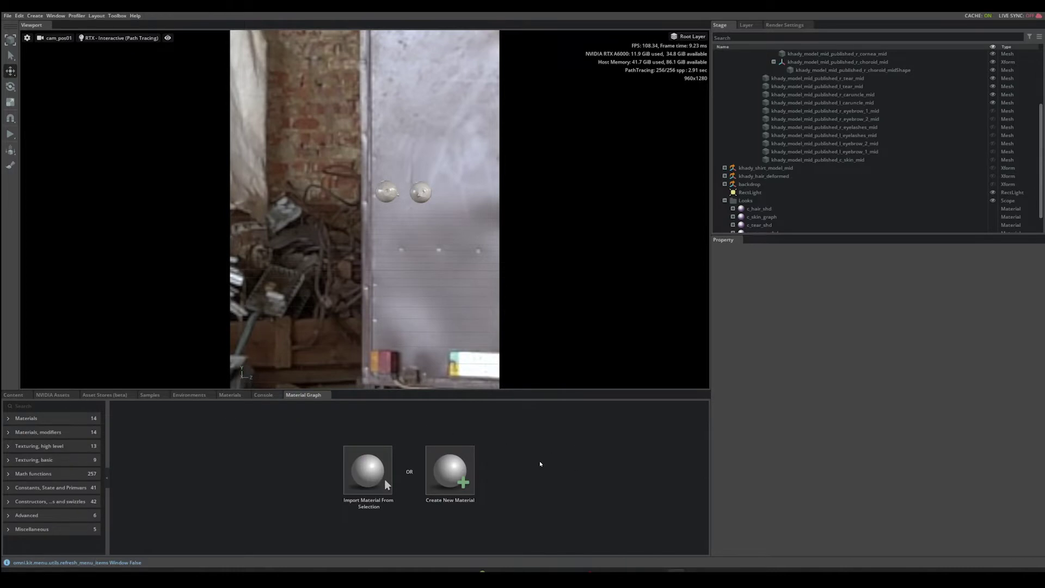
left_click(460, 476)
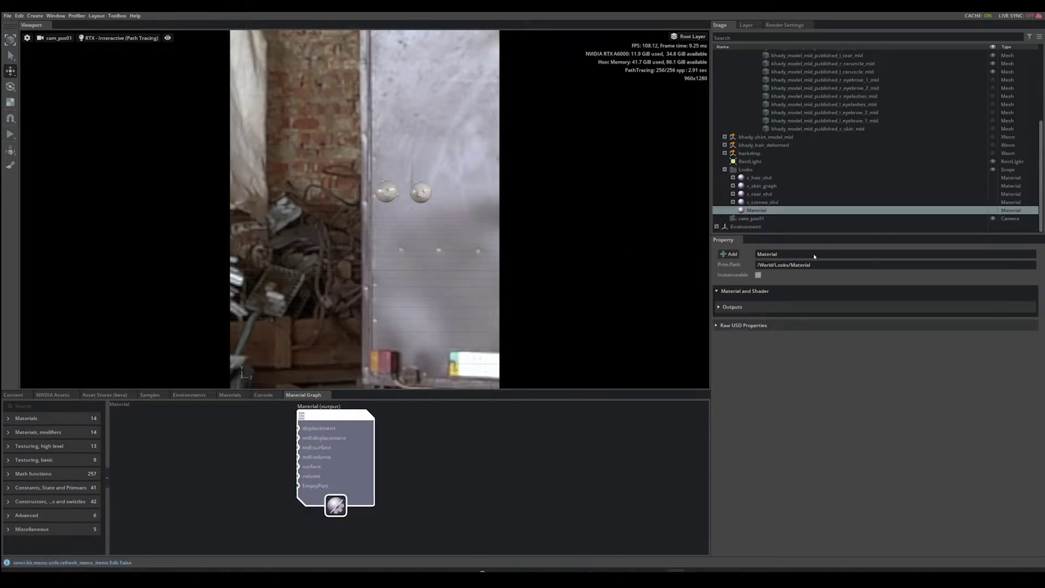
double_click(757, 210)
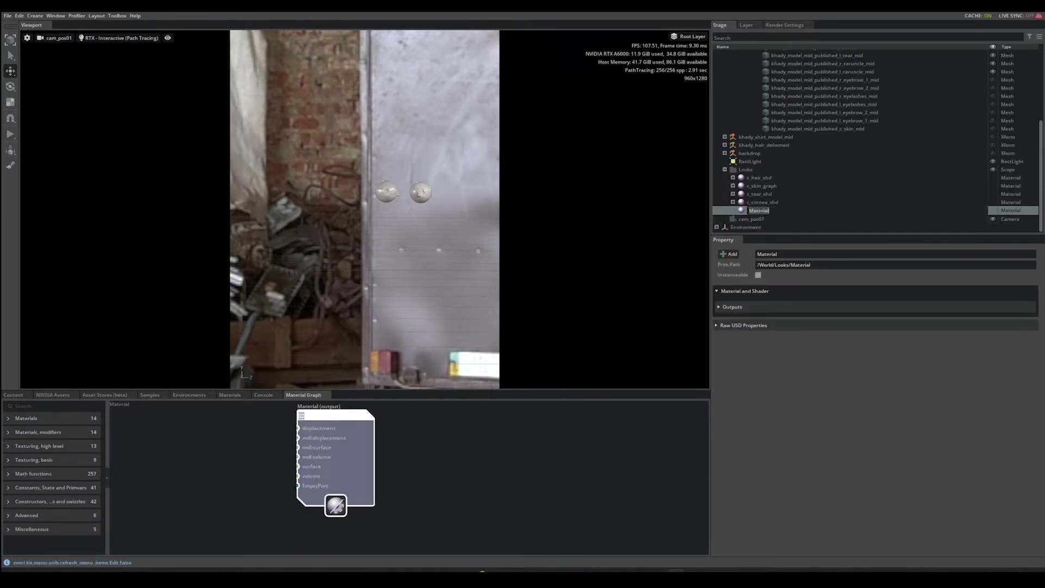
type("c_cho")
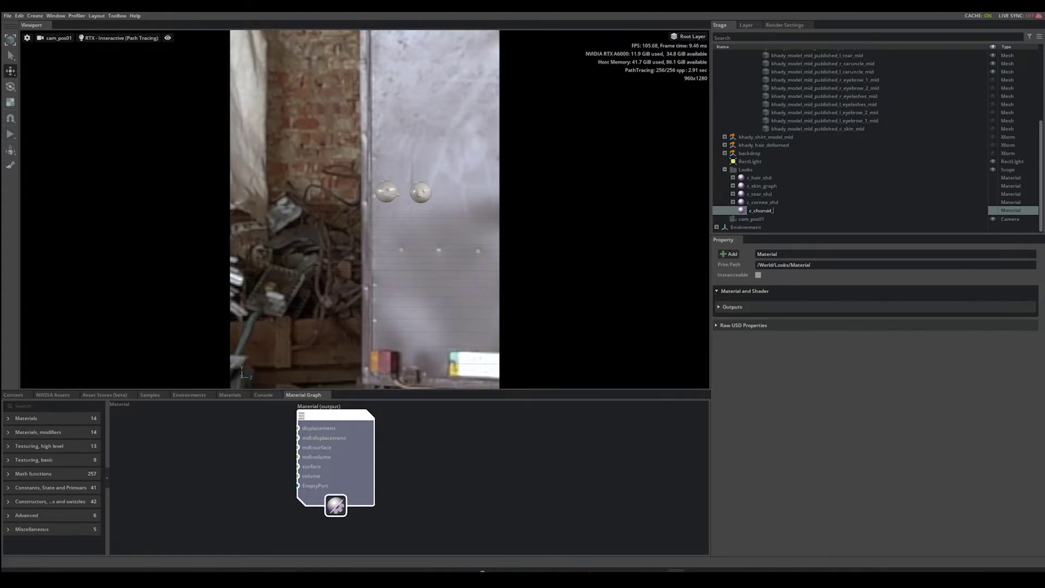
type("roid_graph")
key("Return")
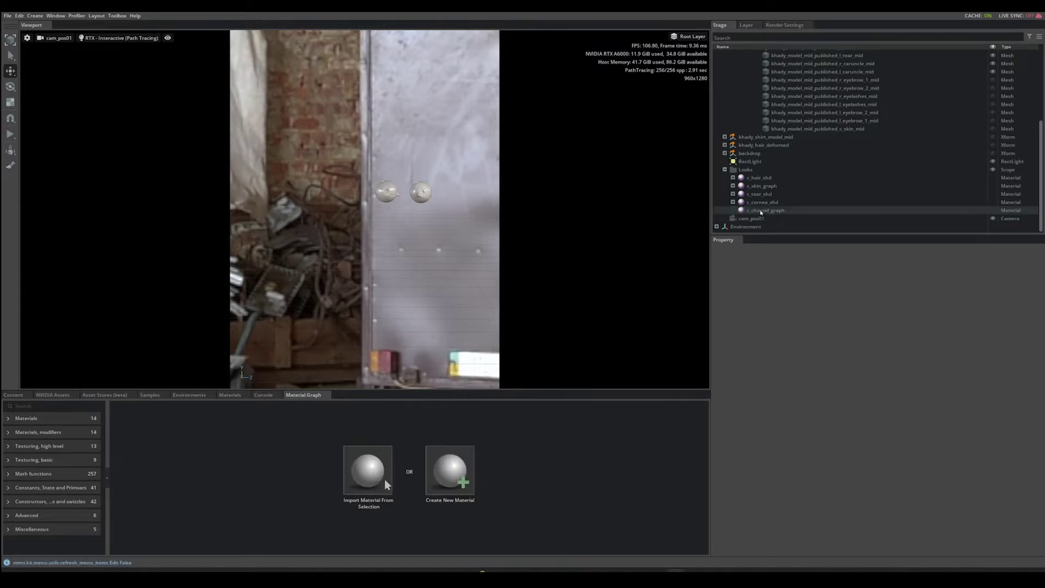
Step: Load c_choroid_graph into the graph and add an OmniSurfaceBase node found by searching 'base'
left_click(764, 210)
left_click(384, 479)
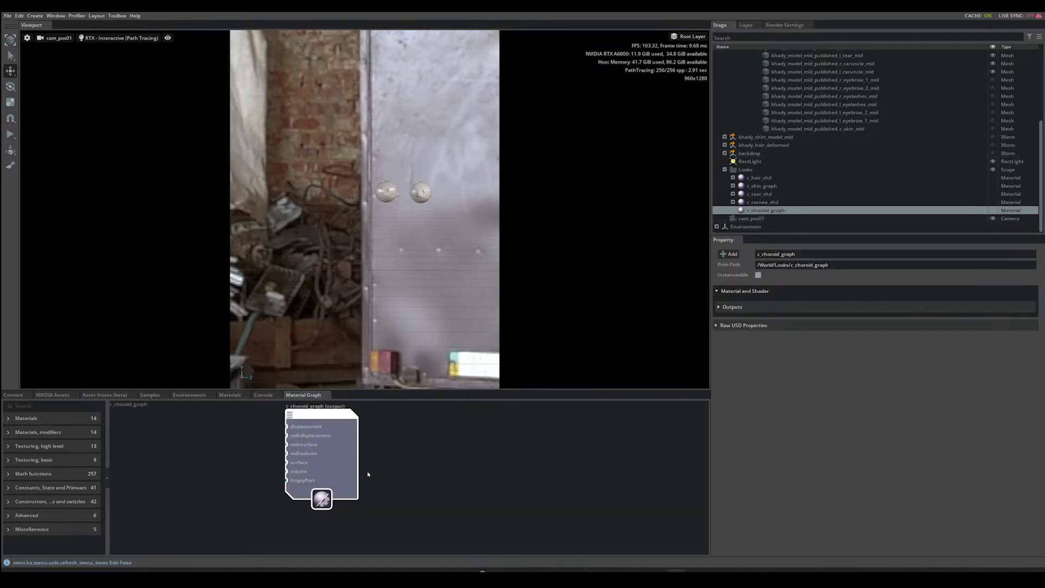
middle_click_drag(408, 461, 547, 484)
middle_click_drag(314, 454, 359, 459)
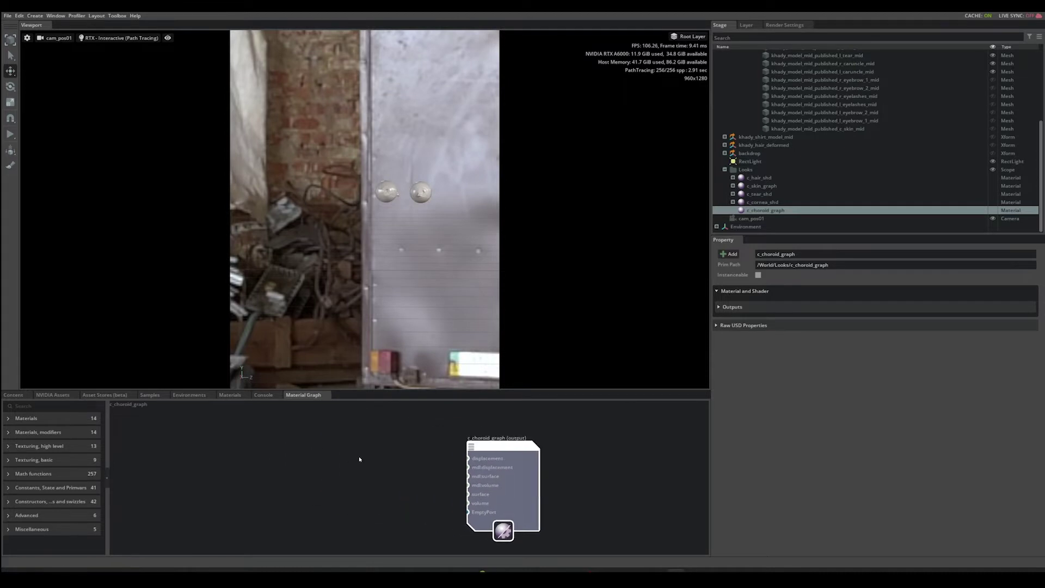
scroll(305, 450, "up", 2)
left_click(55, 406)
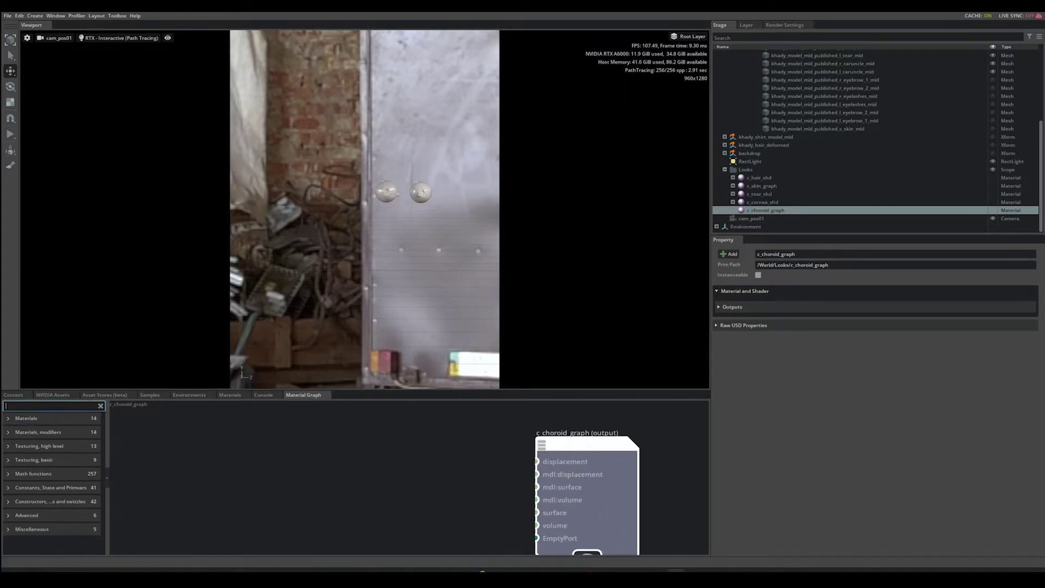
type("base")
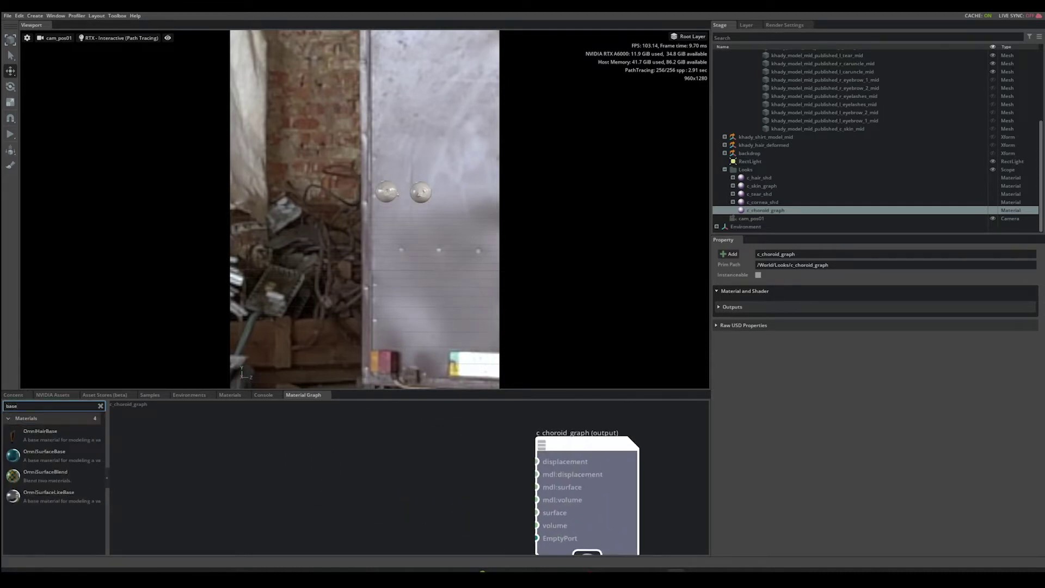
left_click_drag(54, 456, 353, 434)
Step: Wire the OmniSurfaceBase output into mdl:displacement, mdl:surface, mdl:volume, surface and volume
left_click_drag(401, 390, 401, 272)
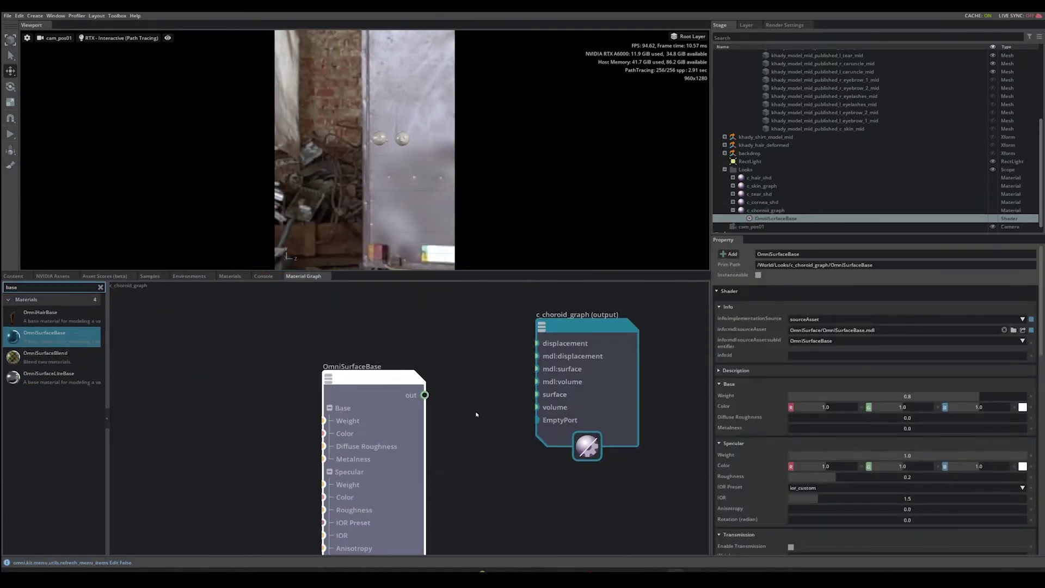
scroll(469, 421, "up", 2)
left_click_drag(375, 415, 533, 360)
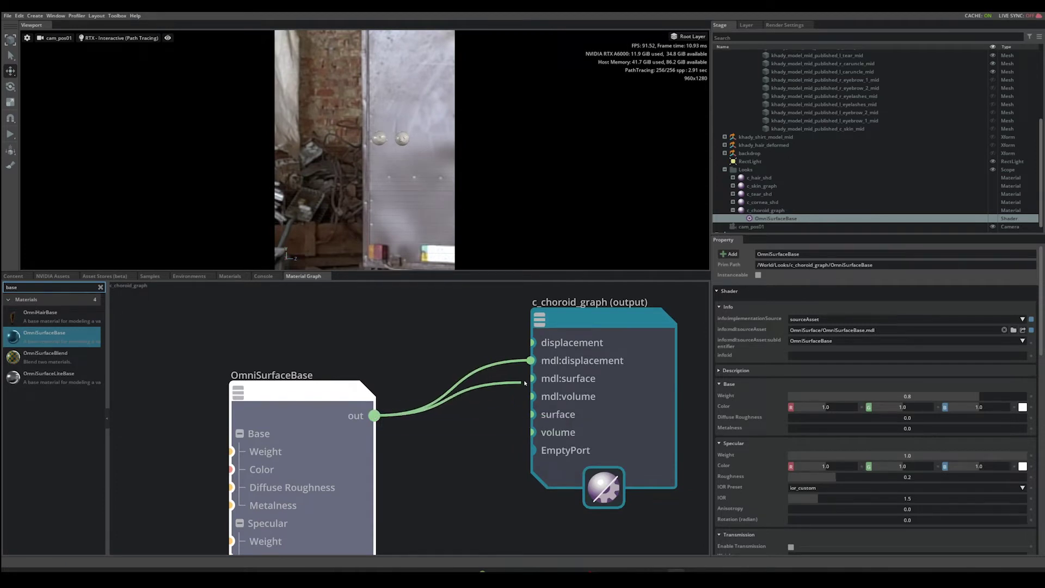
left_click_drag(526, 381, 530, 378)
left_click_drag(374, 415, 529, 397)
left_click_drag(374, 415, 532, 416)
left_click_drag(374, 415, 532, 433)
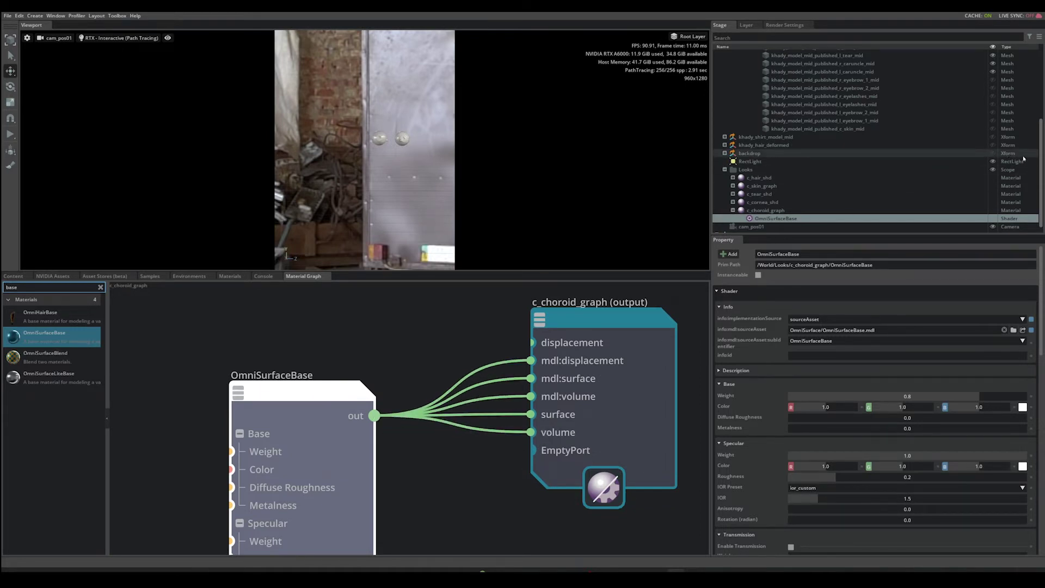
Step: Bind c_choroid_graph to l_choroid_mid and r_choroid_mid
scroll(1024, 163, "up", 5)
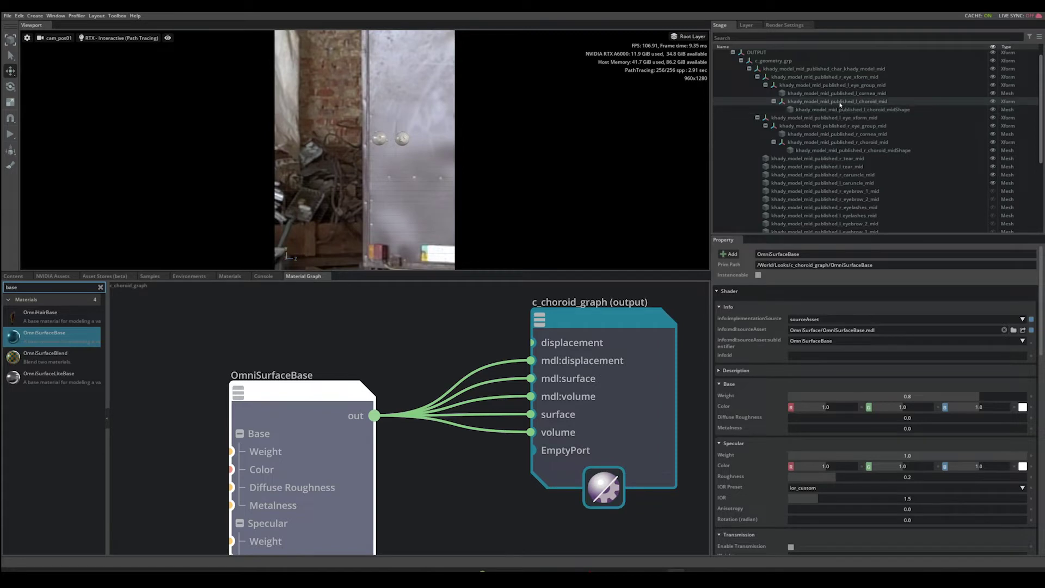
left_click(841, 101)
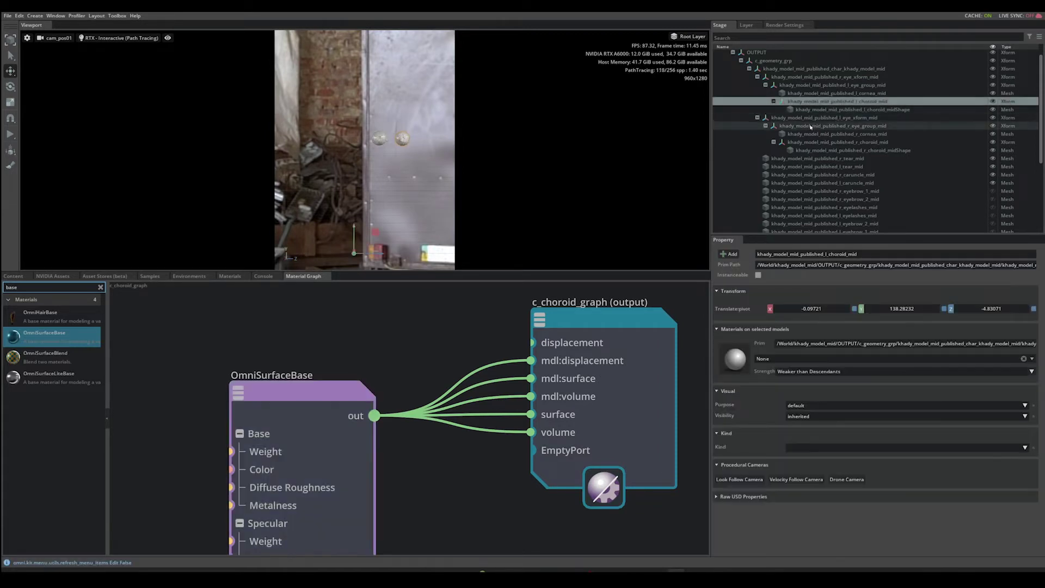
left_click(845, 143, "ctrl")
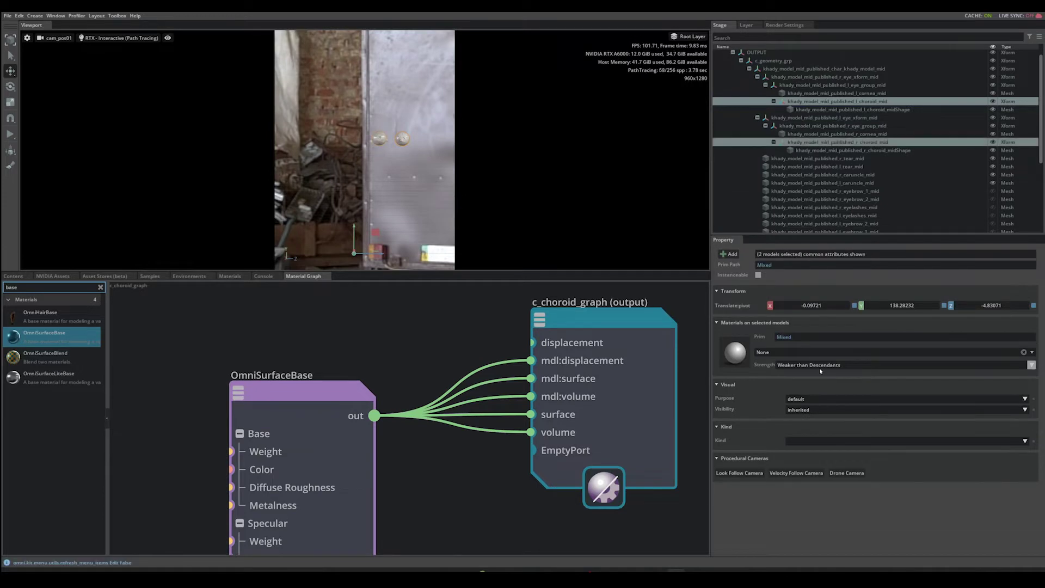
left_click(769, 353)
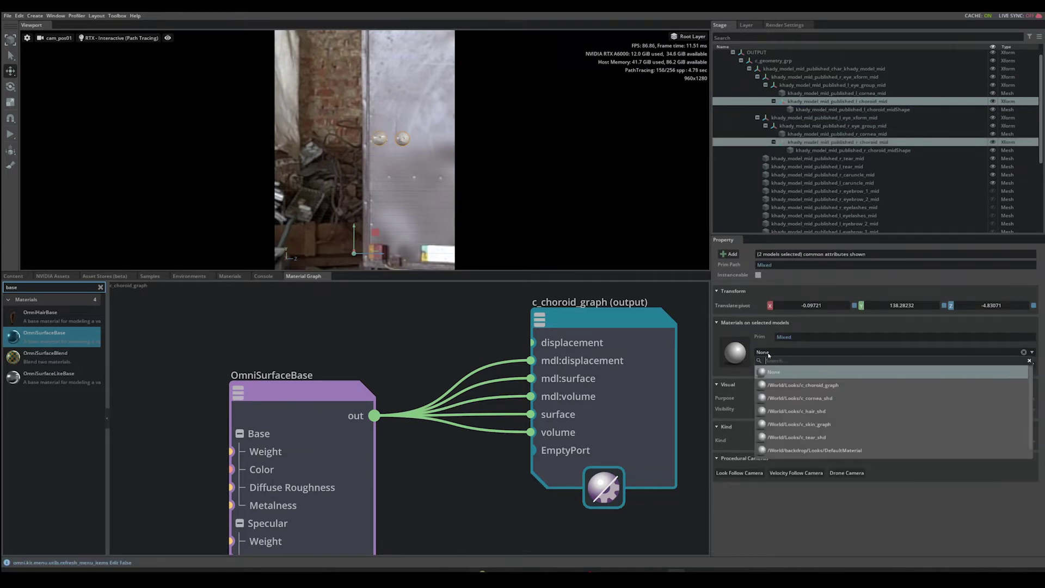
left_click(811, 385)
Step: Clear the selection and pan the graph to show more of the OmniSurfaceBase inputs
left_click(455, 350)
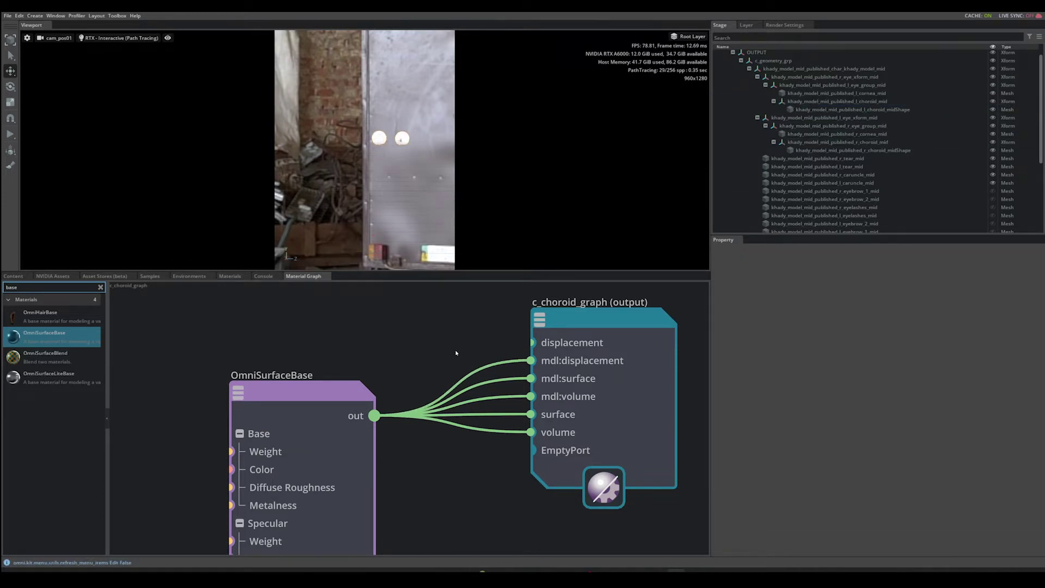
scroll(455, 350, "down", 3)
middle_click_drag(428, 349, 656, 361)
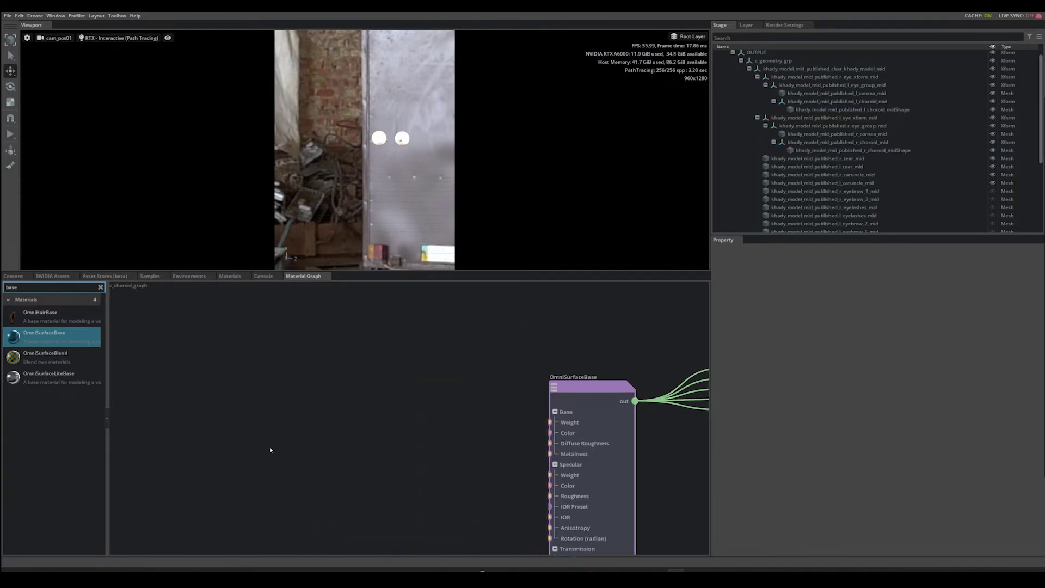
middle_click_drag(257, 453, 287, 417)
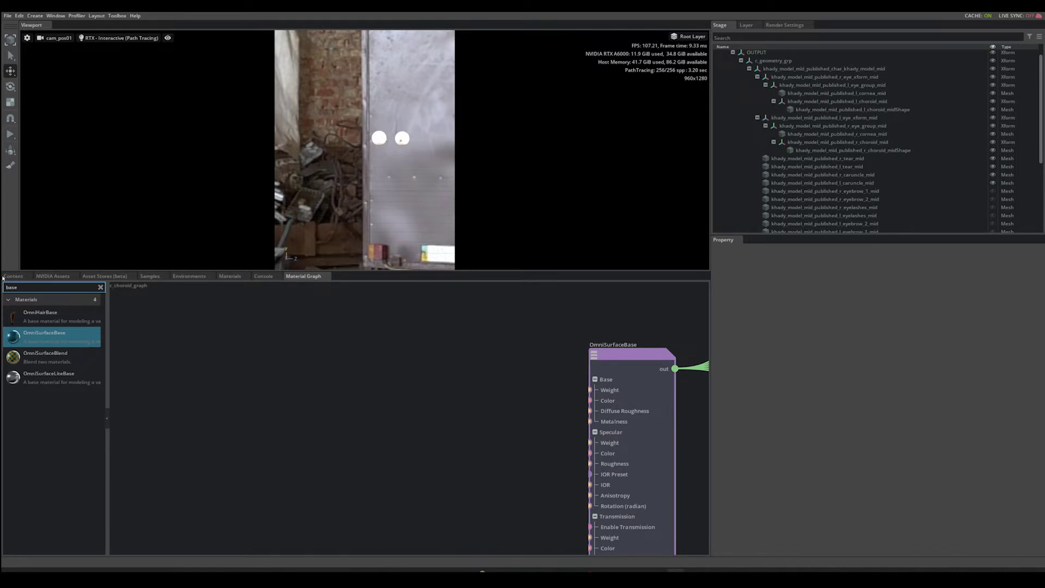
Step: Add a Bitmap texture node loading sourceimages/eyes/eyes_c_diffuse.jpg and move it left in the graph
key("ctrl+a")
type("file")
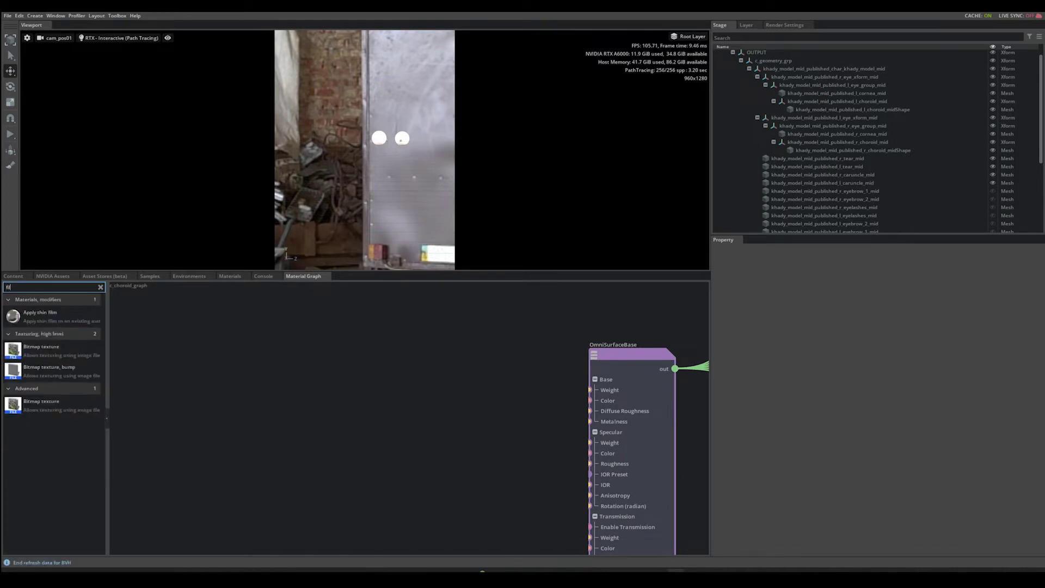
left_click_drag(41, 315, 370, 373)
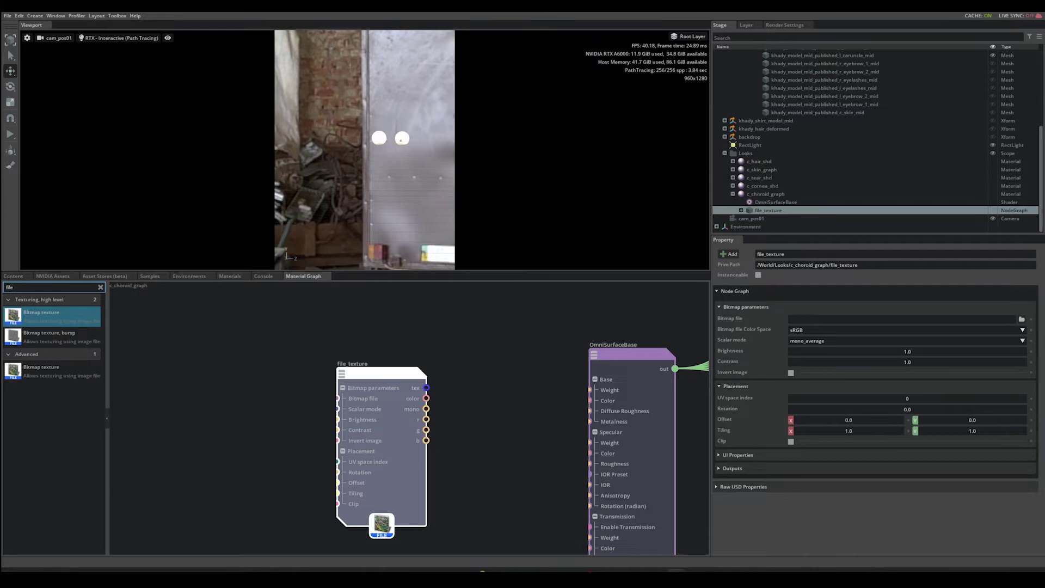
left_click(1021, 319)
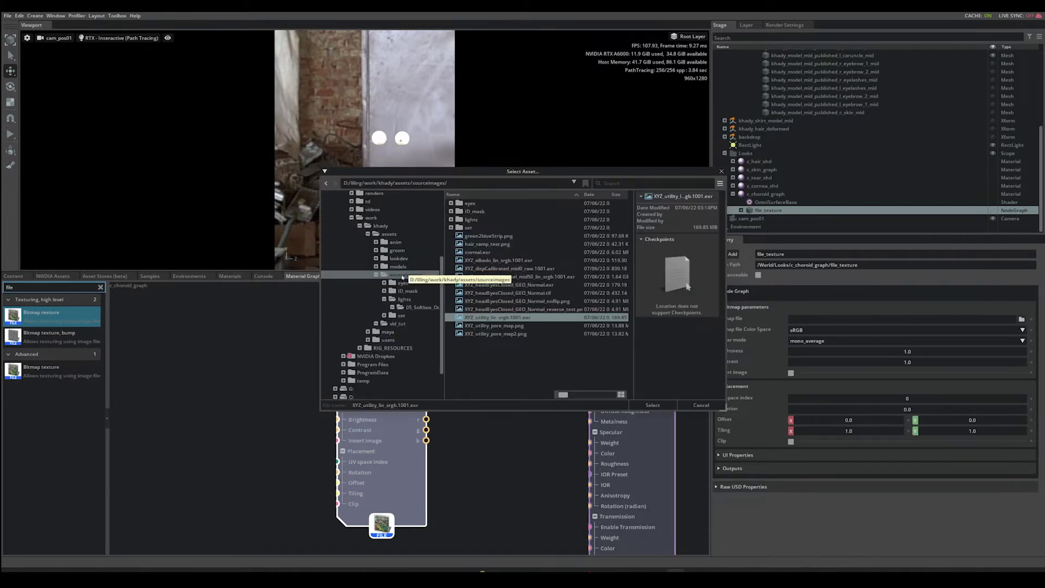
double_click(473, 203)
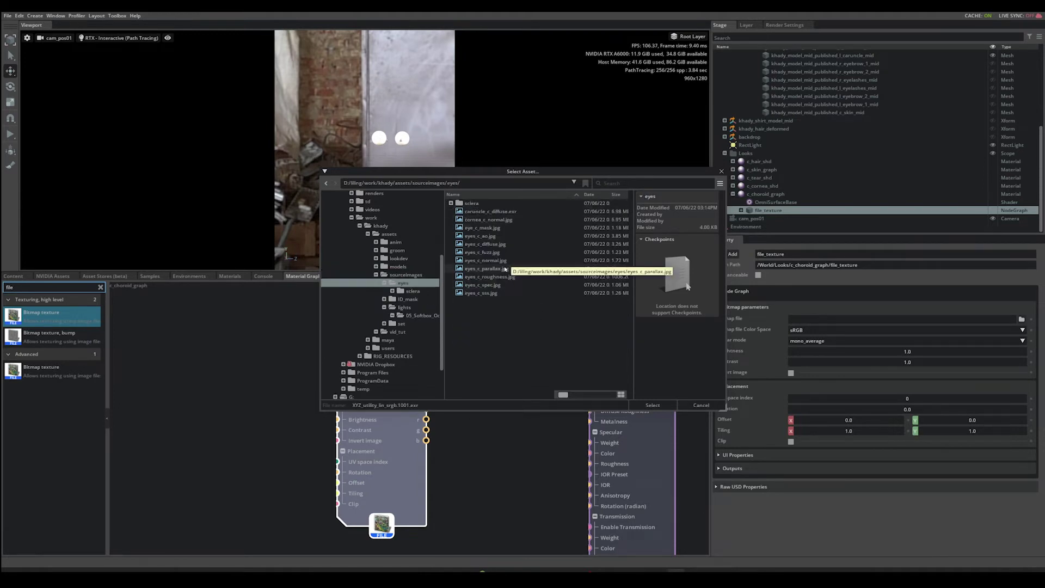
double_click(485, 244)
left_click_drag(359, 353, 294, 347)
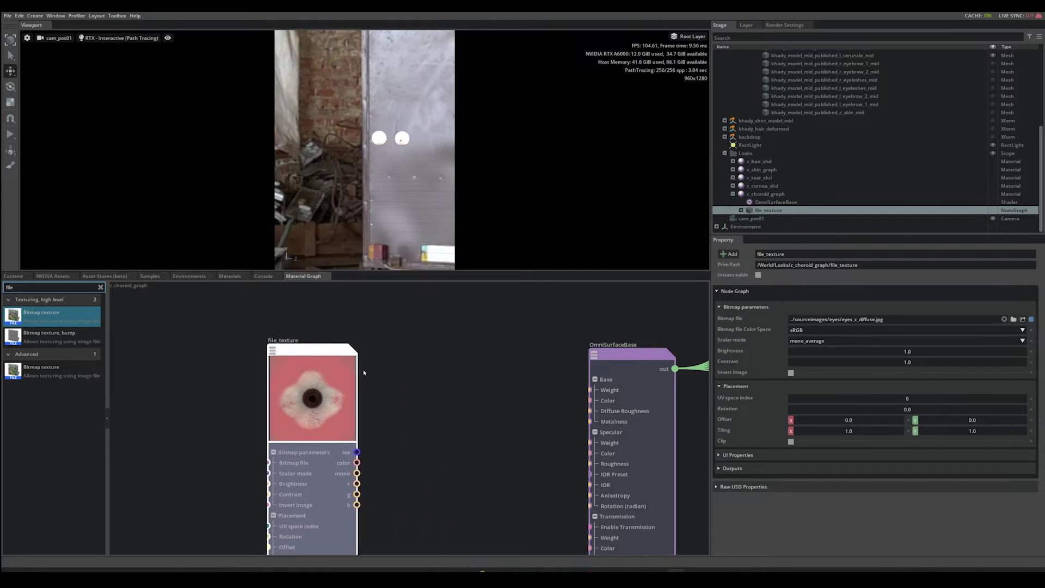
middle_click_drag(462, 420, 455, 398)
scroll(325, 374, "up", 2)
scroll(409, 383, "down", 4)
scroll(420, 404, "up", 1)
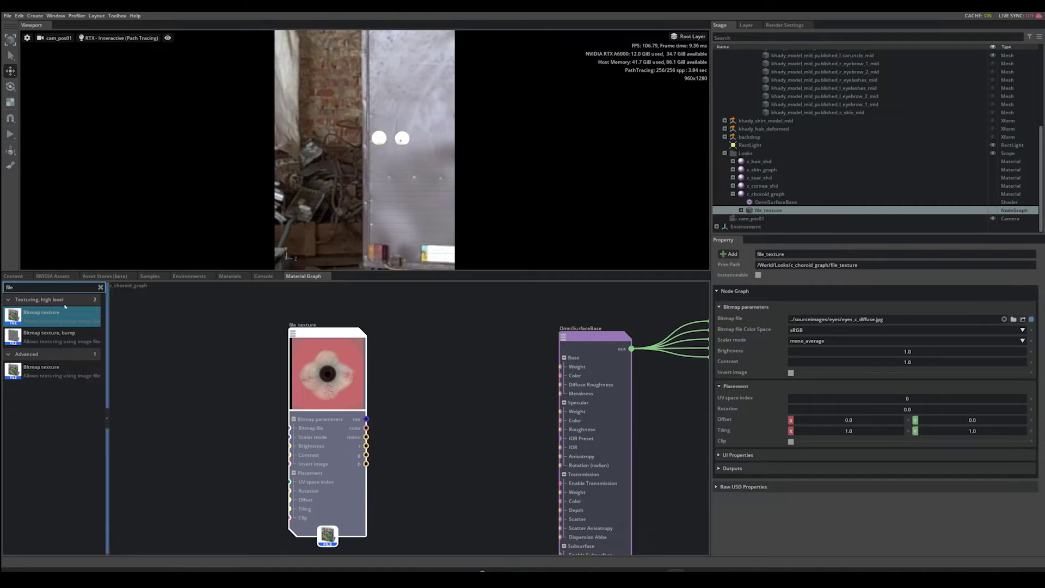
Step: Add a Multiply color node to the choroid graph and select it
double_click(15, 286)
type("mul")
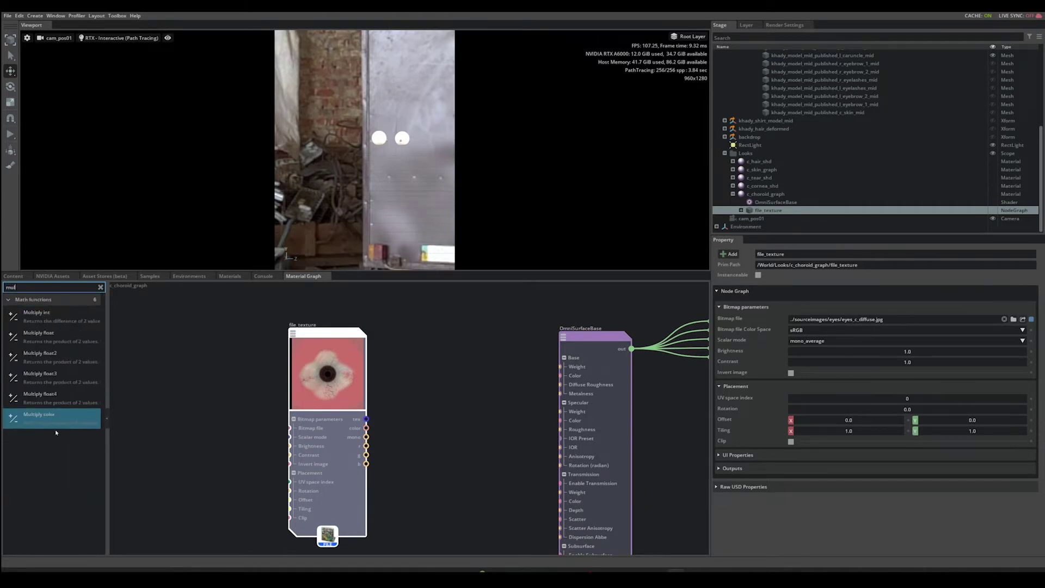
left_click_drag(42, 420, 411, 418)
scroll(436, 425, "up", 2)
left_click(457, 373)
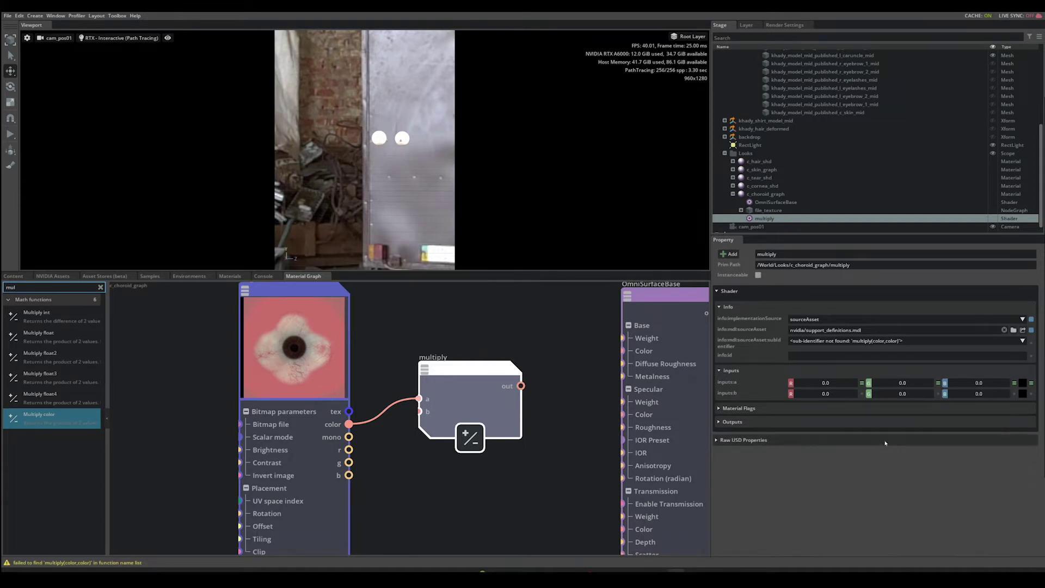
Step: Set the multiply node's input b to 0.8, 0.8, 0.64
left_click(837, 394)
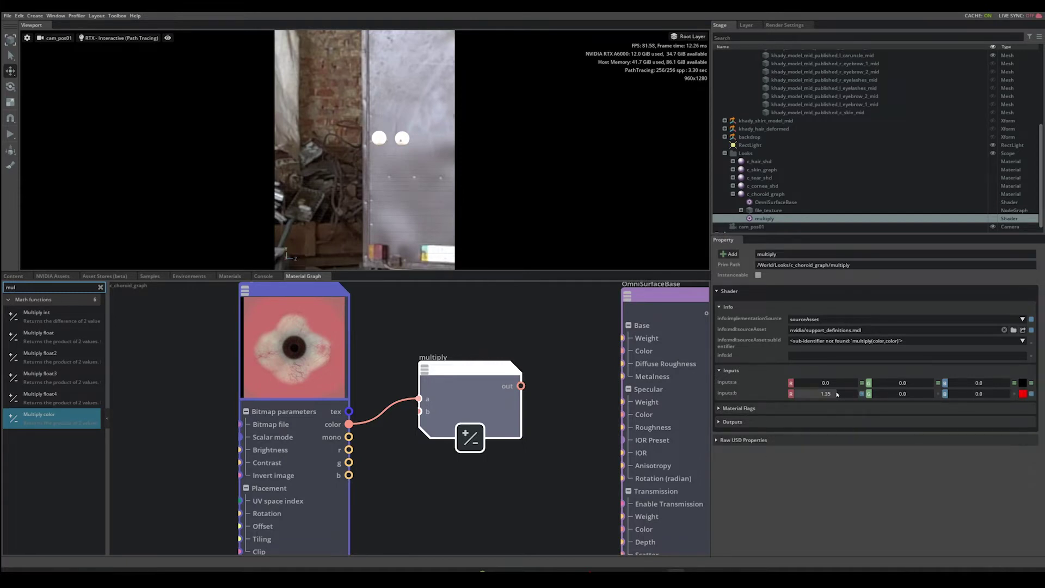
double_click(837, 394)
type("0.8")
key("Tab")
type("0.8")
key("Tab")
type("0.6")
key("Return")
Step: Wire the multiply output into Base Color and begin wiring it toward Subsurface Color
scroll(564, 423, "up", 3)
scroll(500, 397, "down", 1)
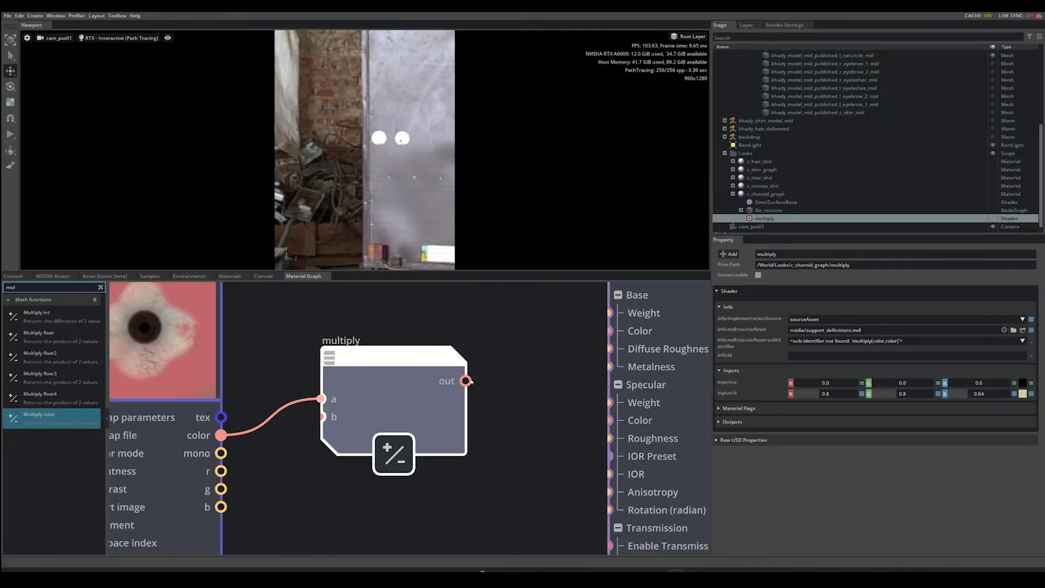
left_click_drag(466, 381, 610, 330)
scroll(544, 425, "down", 3)
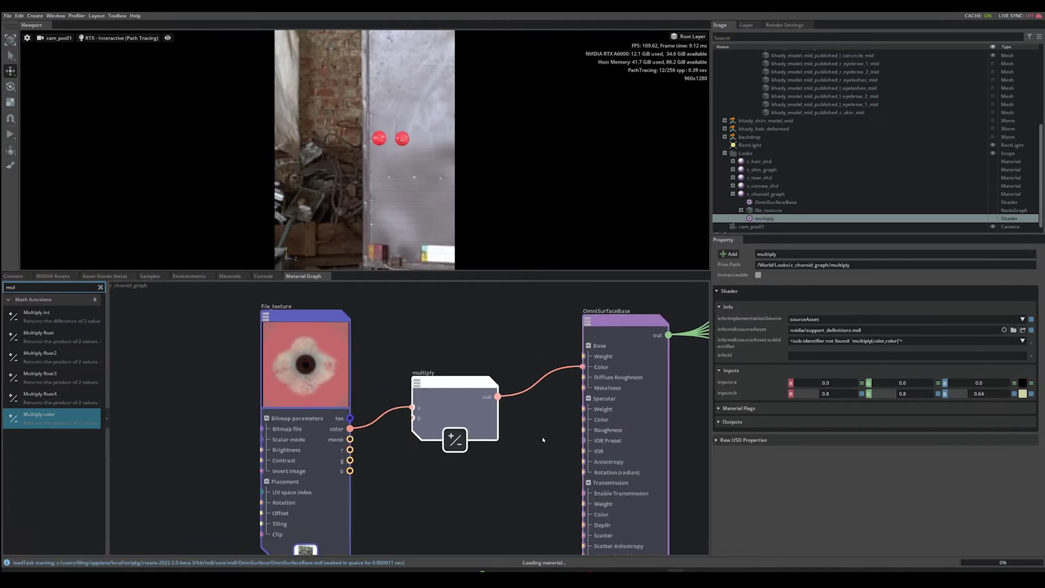
middle_click_drag(541, 436, 511, 411)
scroll(512, 428, "down", 2)
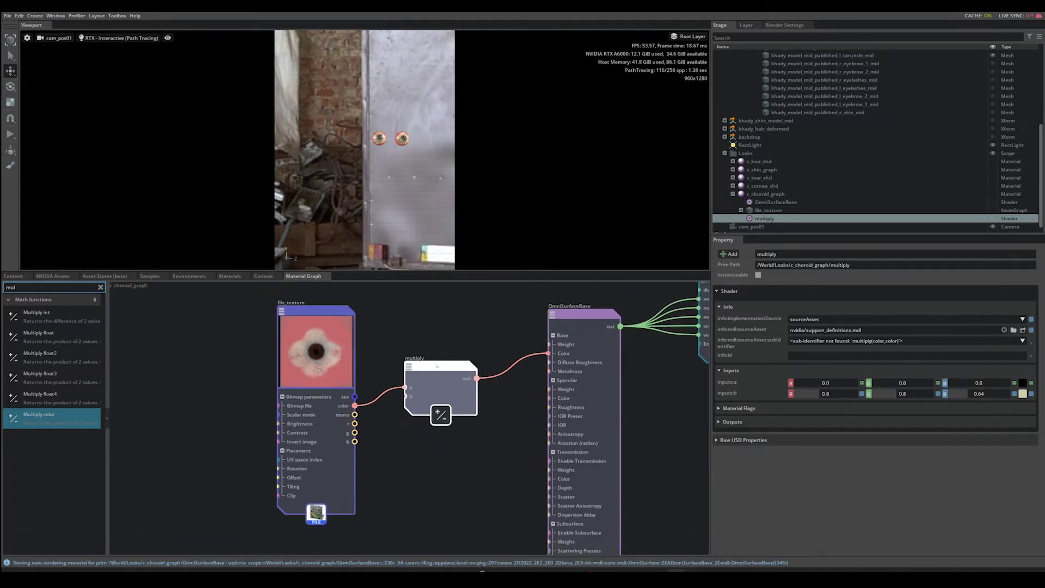
left_click_drag(438, 369, 547, 521)
scroll(476, 483, "up", 2)
middle_click_drag(547, 520, 541, 417)
scroll(540, 412, "down", 2)
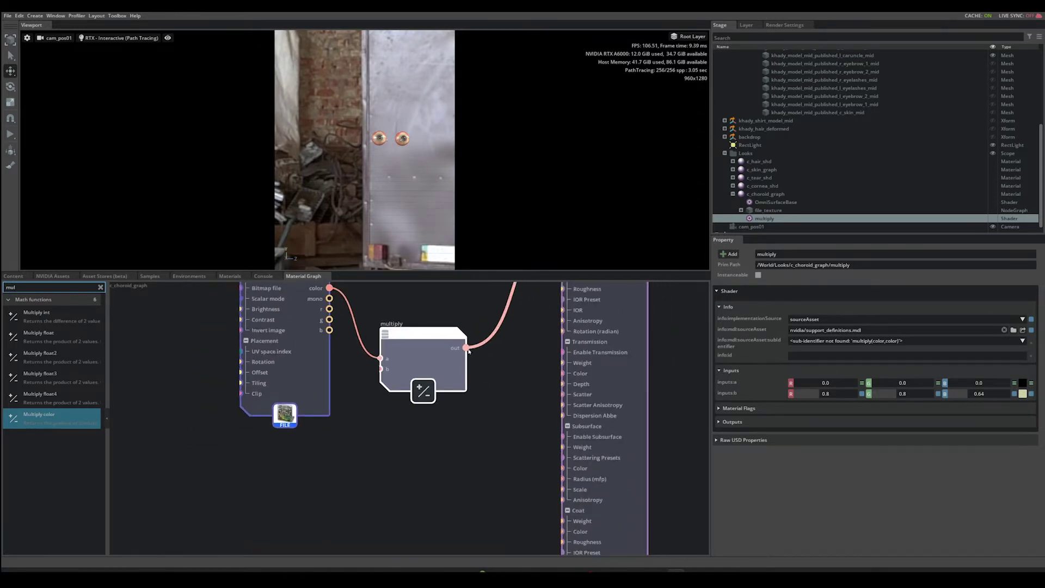
left_click_drag(466, 347, 569, 471)
Step: Connect the multiply output to Subsurface Color, enable subsurface and set its weight to 1.0
left_click(646, 410)
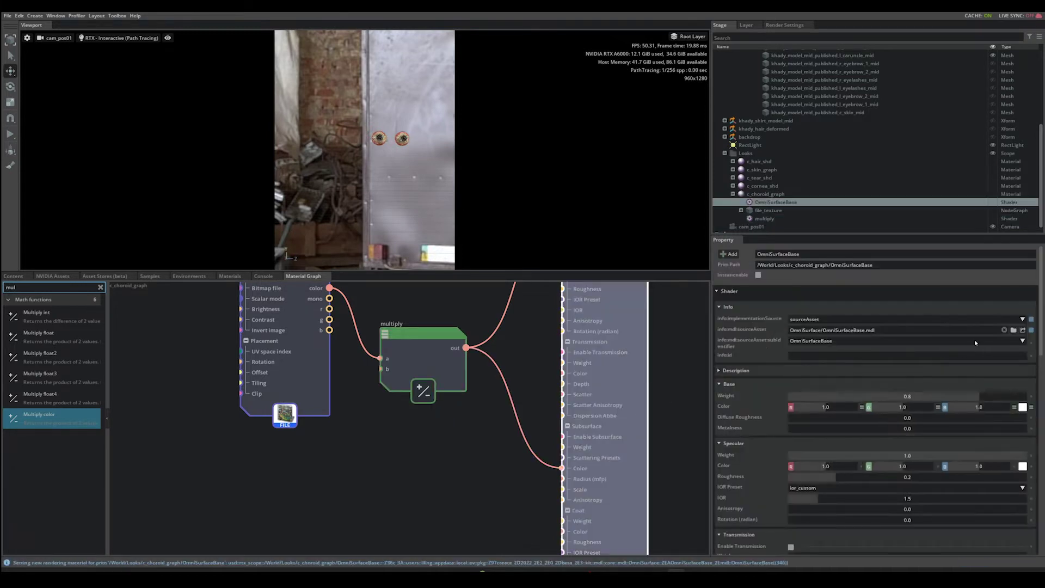
left_click_drag(1039, 331, 1038, 442)
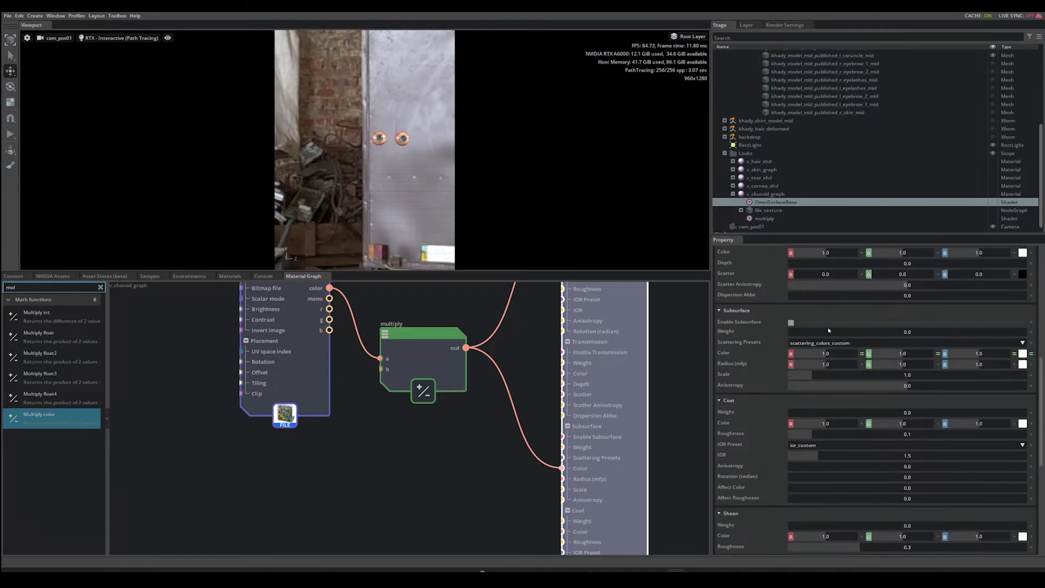
left_click(792, 322)
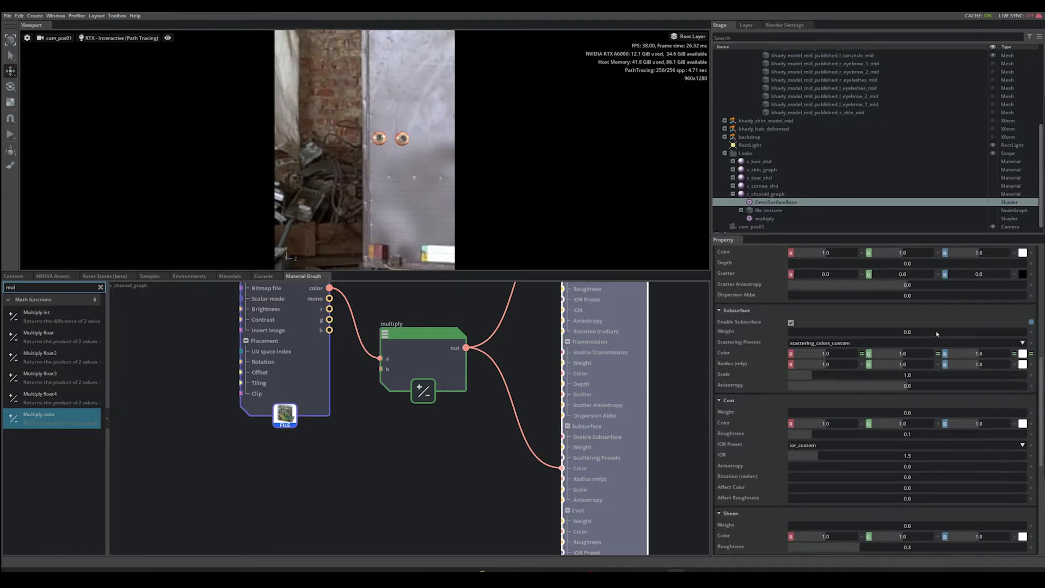
left_click_drag(937, 334, 931, 332)
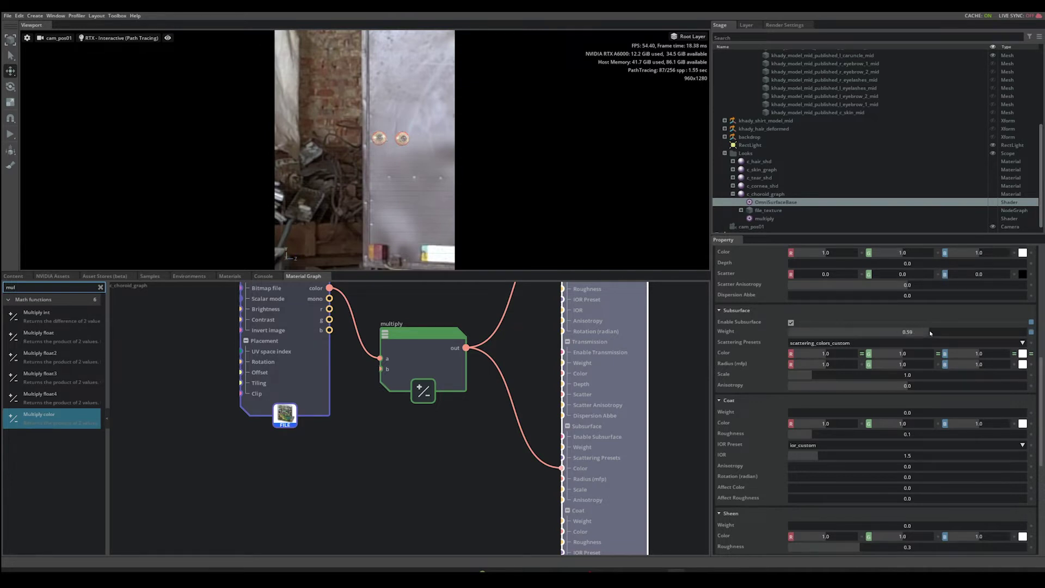
double_click(930, 333)
type("1")
key("Return")
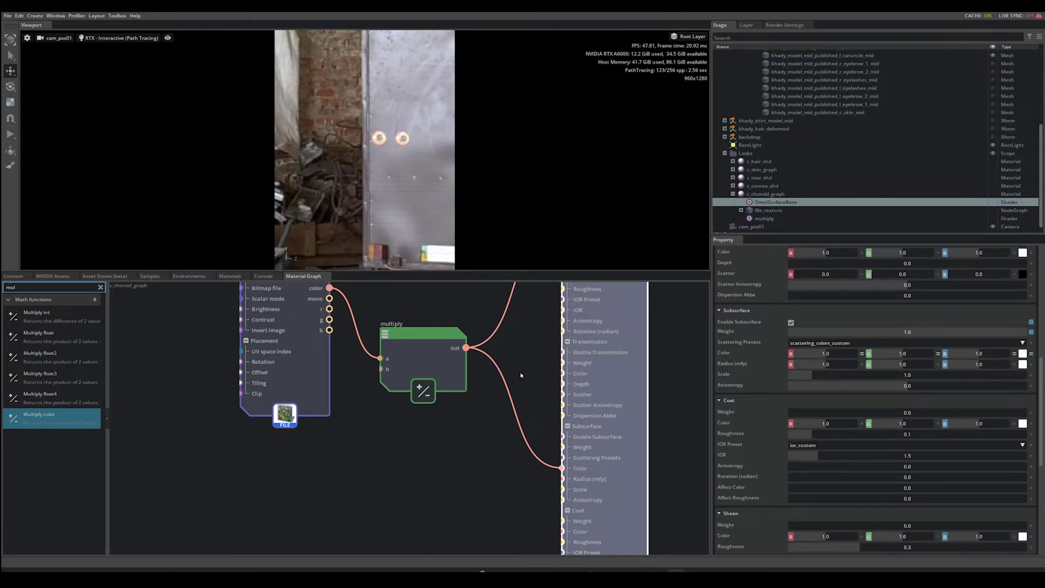
Step: Select the OmniSurfaceBase shader and scroll its properties to the Subsurface and Coat sections
scroll(522, 373, "down", 3)
middle_click_drag(499, 355, 466, 362)
scroll(521, 387, "down", 1)
scroll(520, 387, "up", 1)
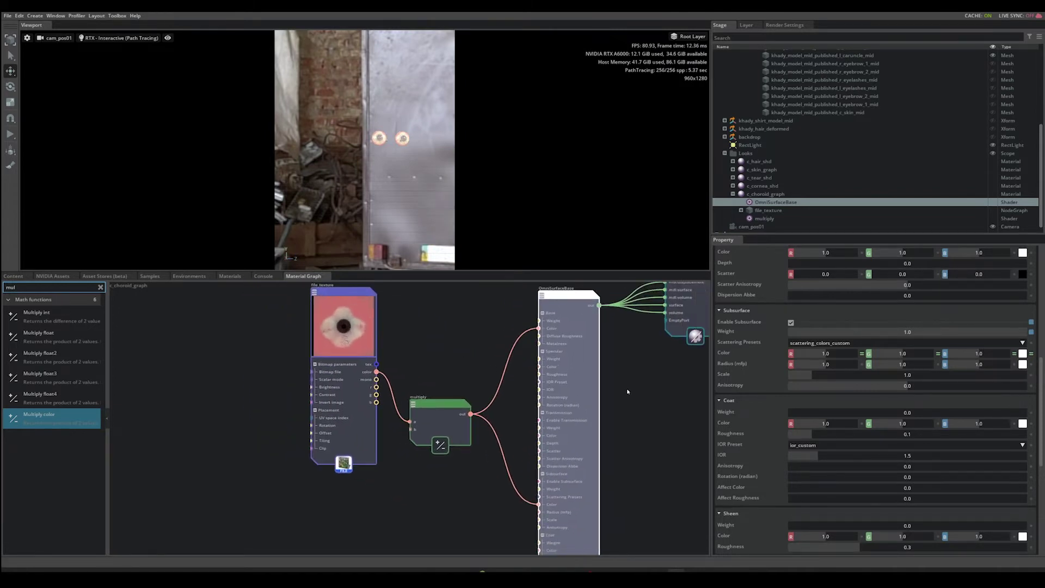
left_click(566, 401)
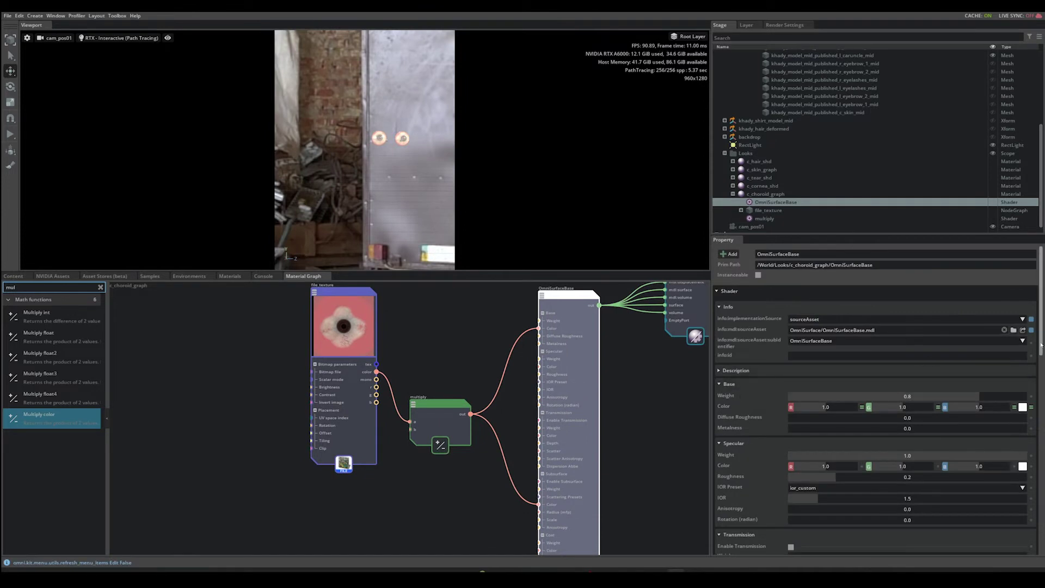
scroll(1043, 342, "down", 10)
scroll(1043, 341, "down", 2)
scroll(877, 397, "up", 5)
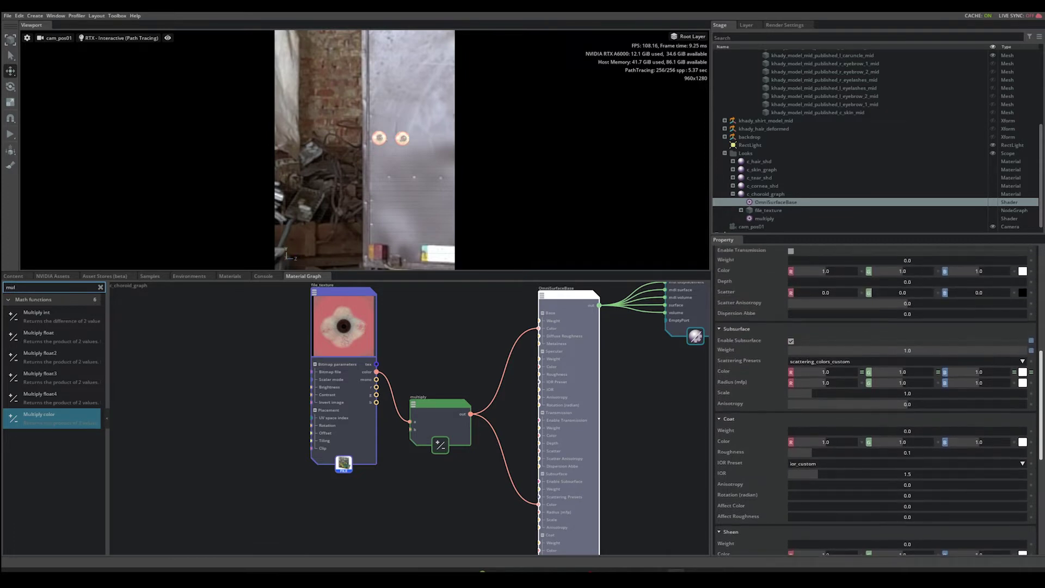
Step: Set the subsurface scale to 0.1
double_click(930, 393)
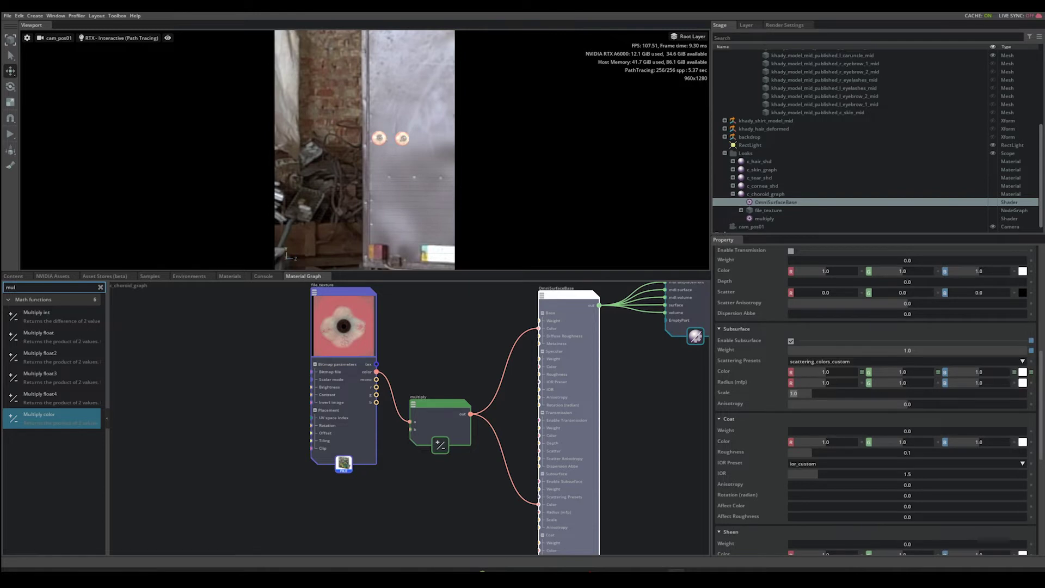
type("0.1")
key("Return")
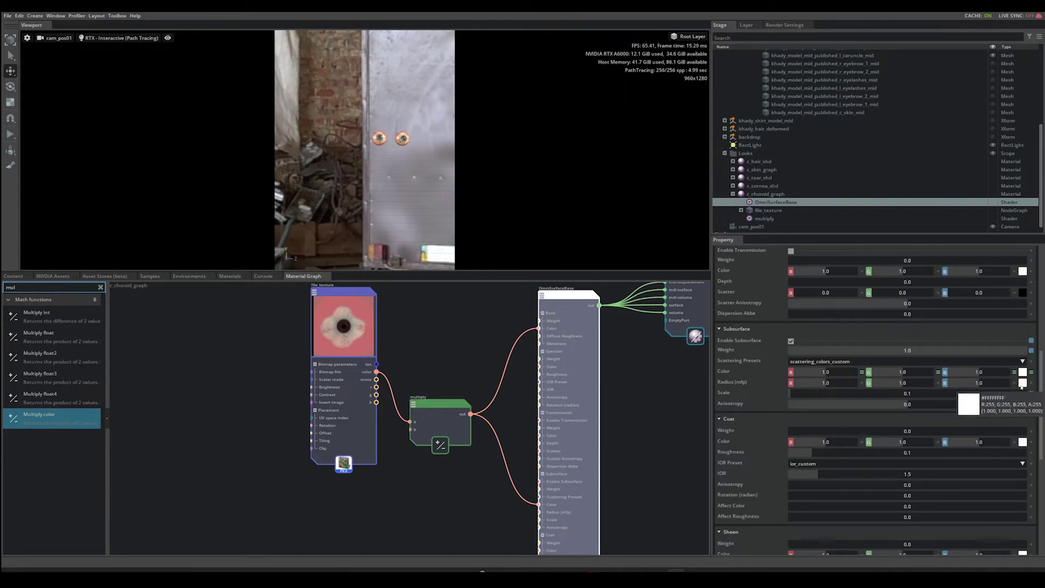
Step: Set the subsurface radius to 0.75, 0.35, 0.2
left_click(1022, 383)
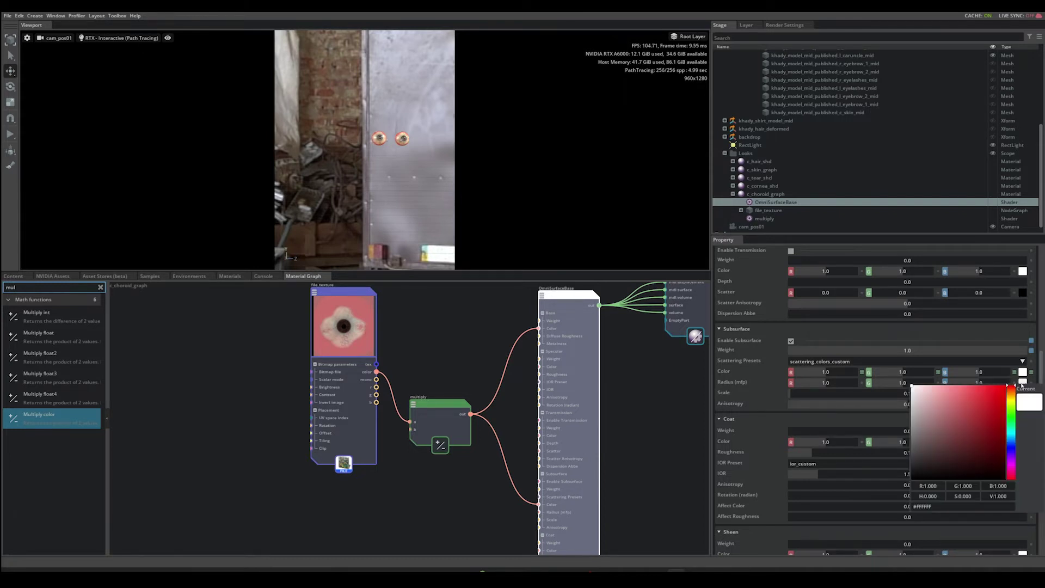
double_click(938, 496)
left_click(835, 382)
left_click(835, 383)
double_click(835, 383)
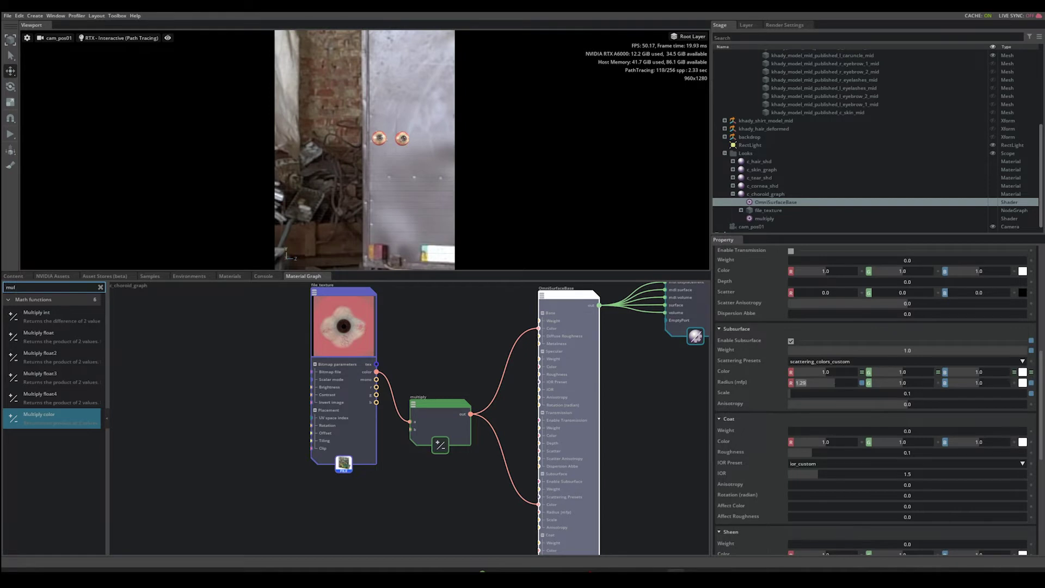
type("0.75")
key("Tab")
type("0.35")
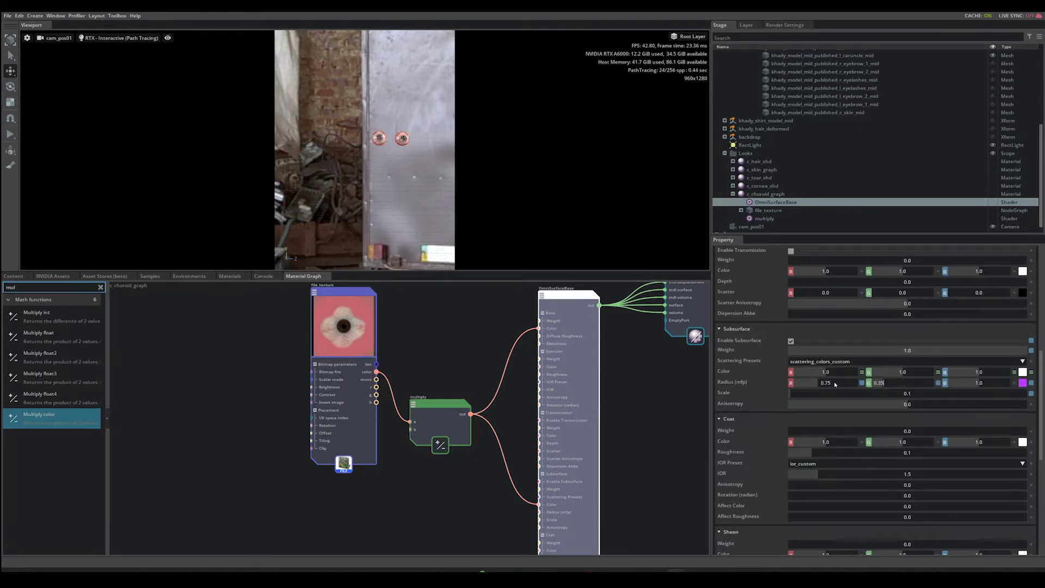
key("Tab")
type("0.2")
key("Return")
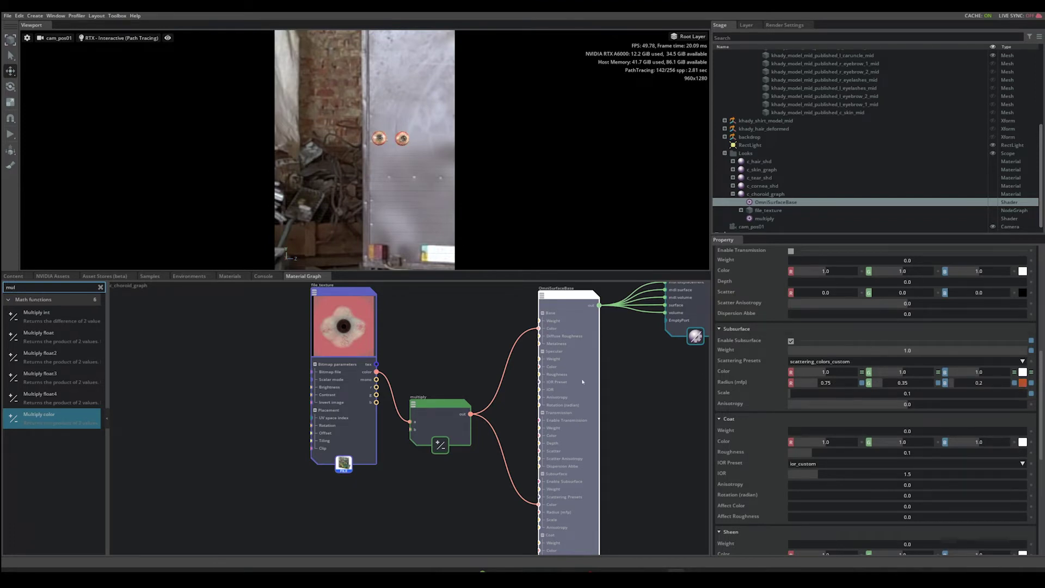
mouse_move(638, 393)
middle_mouse_down()
mouse_move(608, 403)
mouse_move(623, 402)
middle_mouse_up()
scroll(621, 402, "down", 5)
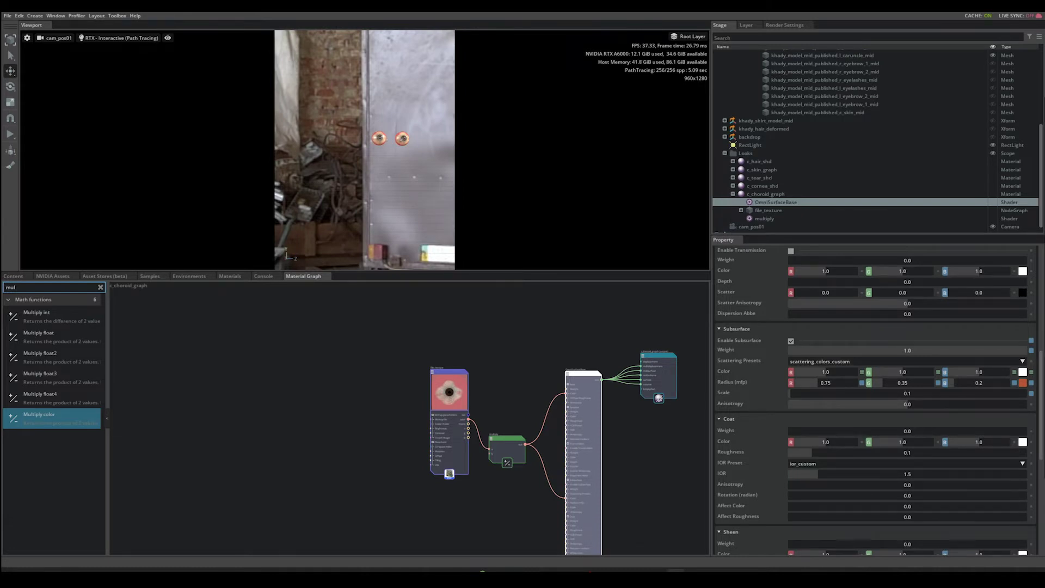
Step: Add a Bitmap texture node, file_texture_01, loading eye_c_mask.jpg
left_click(589, 403)
scroll(1041, 340, "down", 3)
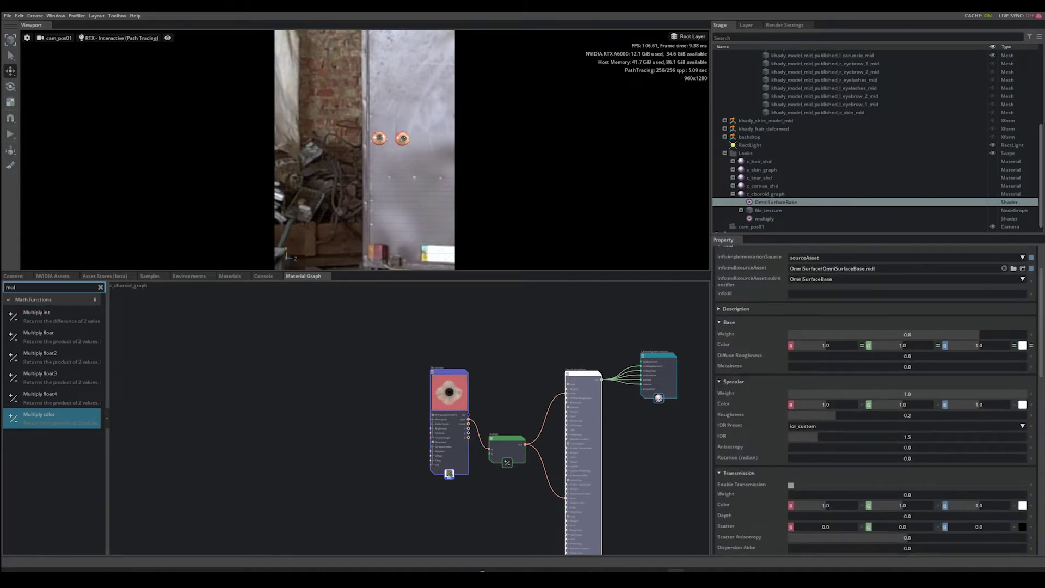
double_click(15, 287)
type("file")
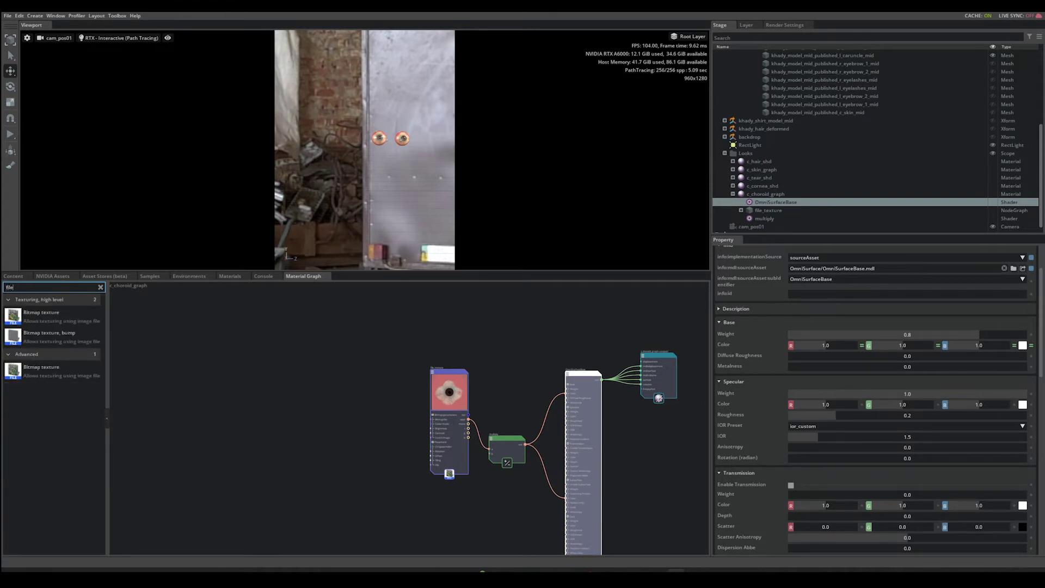
left_click_drag(41, 314, 261, 346)
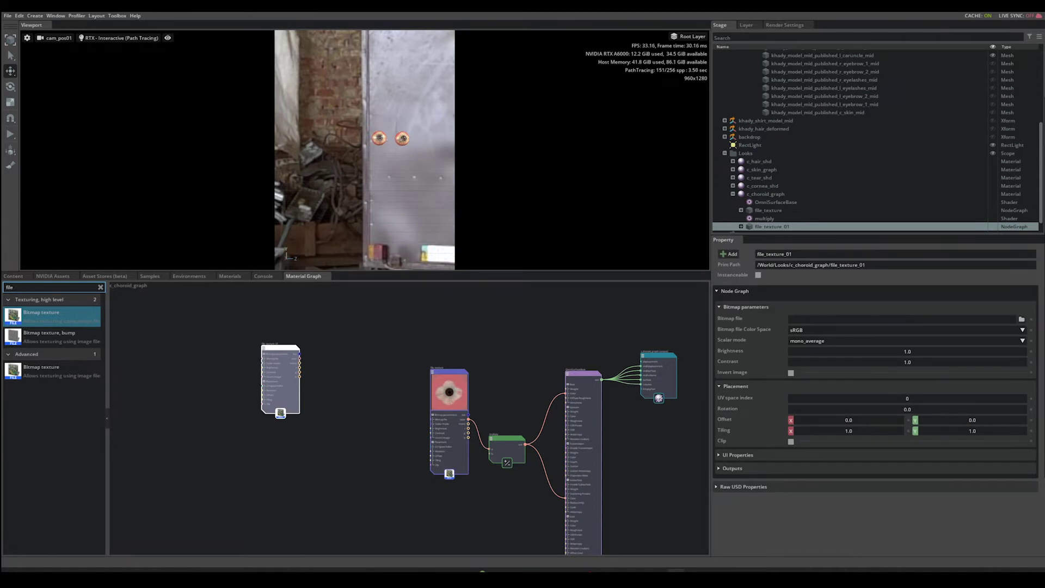
left_click(1022, 319)
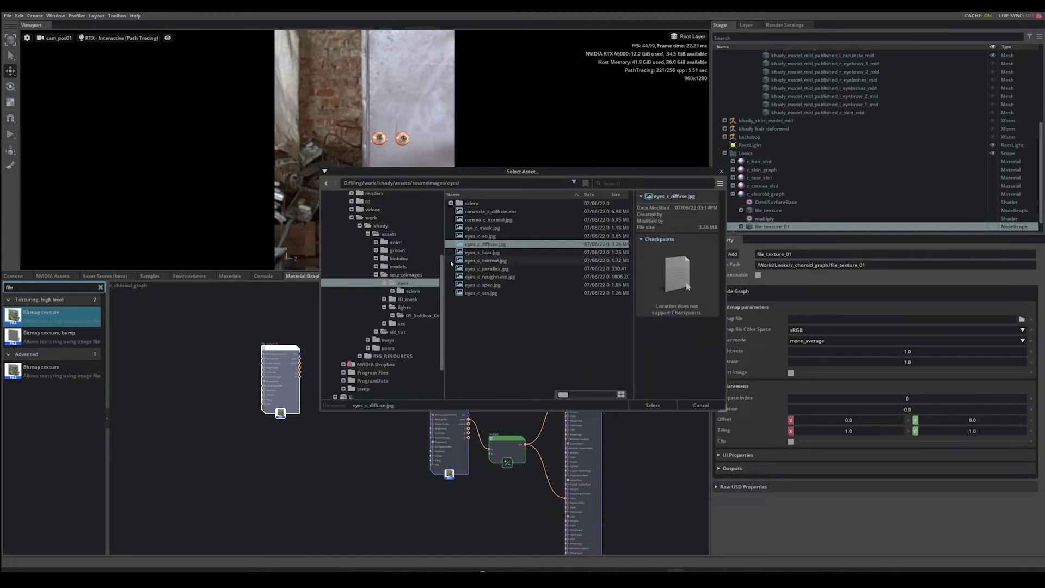
double_click(494, 229)
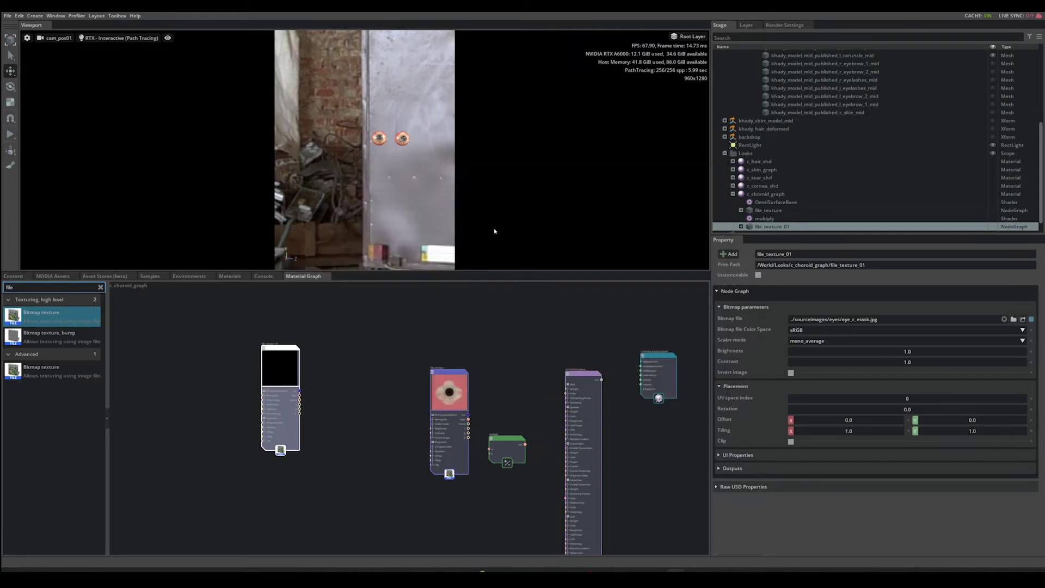
Step: Add a second Bitmap texture node, file_texture_02, loading eyes_c_spec.jpg
scroll(289, 354, "up", 4)
scroll(404, 381, "down", 2)
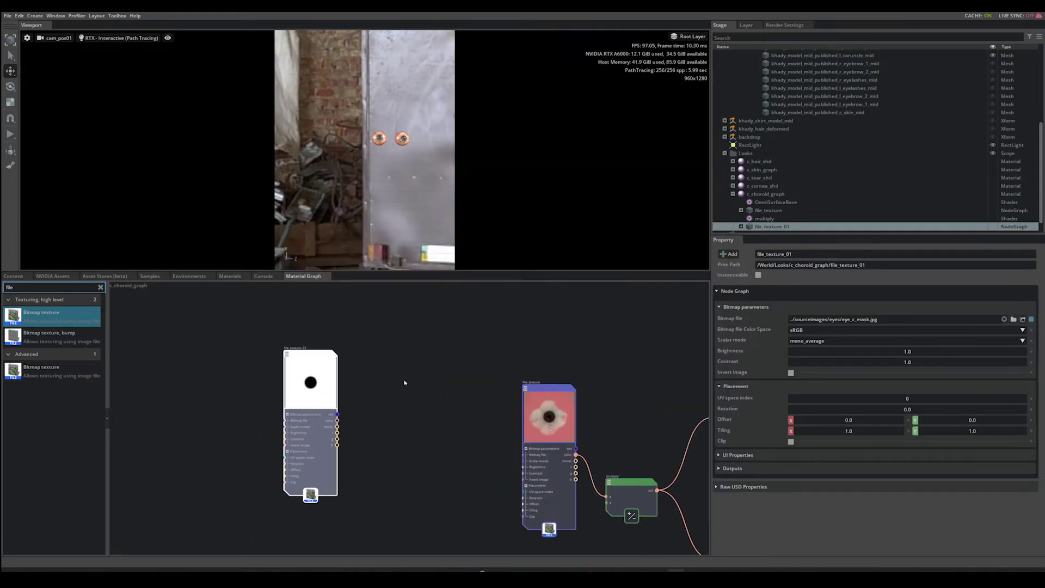
left_click(401, 383)
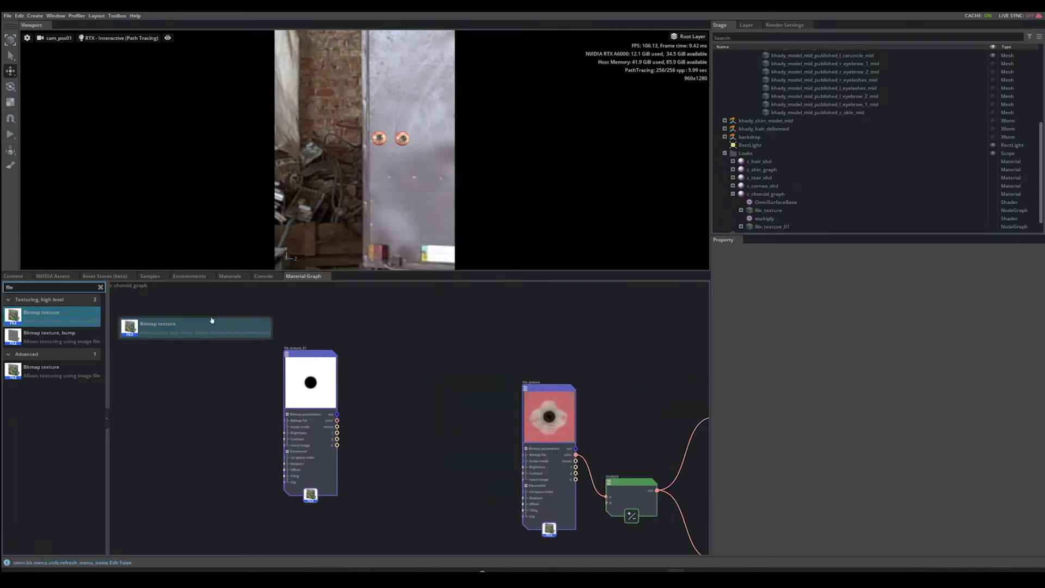
left_click_drag(299, 323, 432, 334)
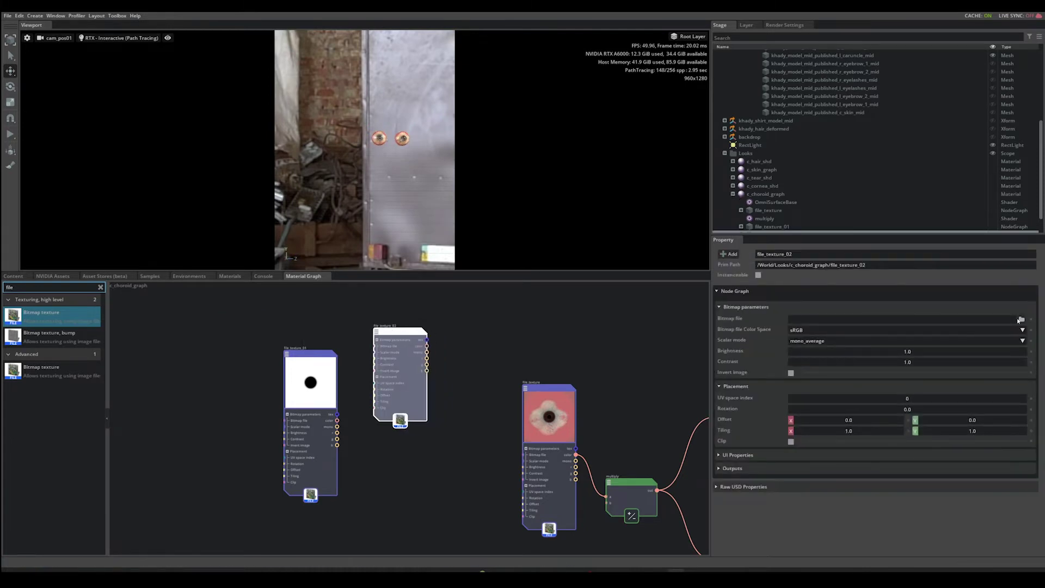
left_click(1020, 320)
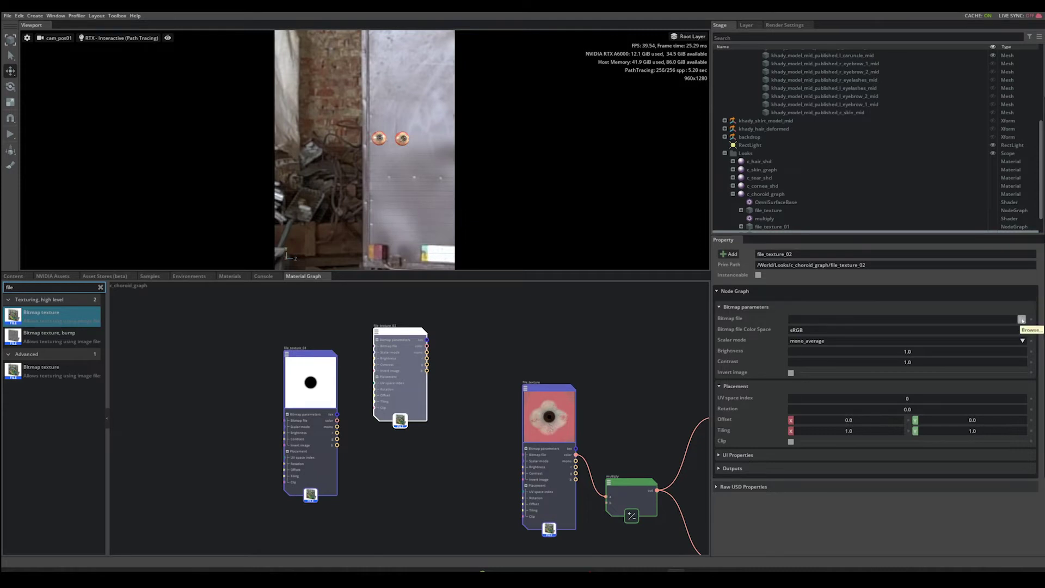
left_click(1021, 321)
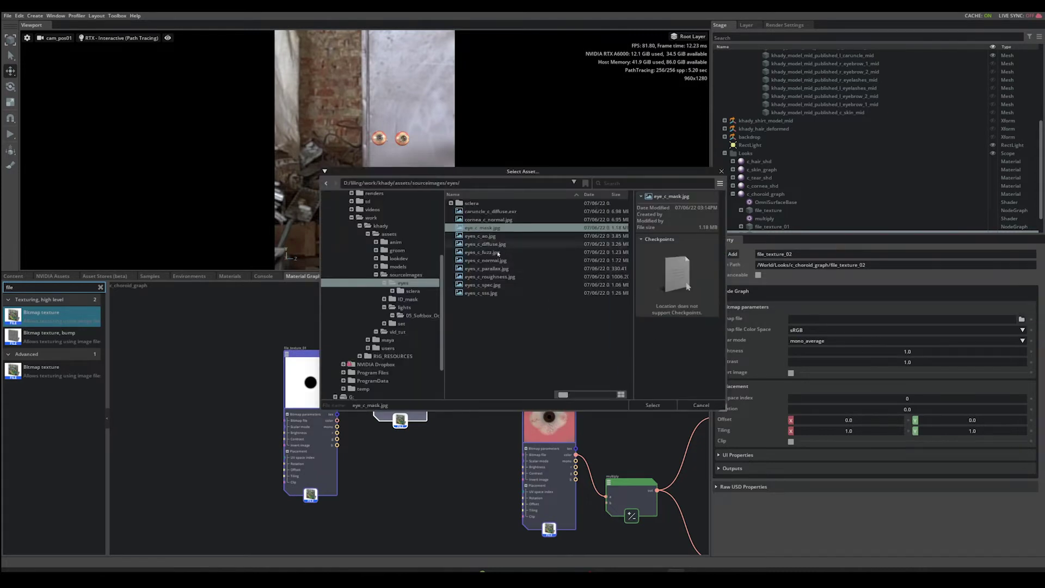
double_click(487, 285)
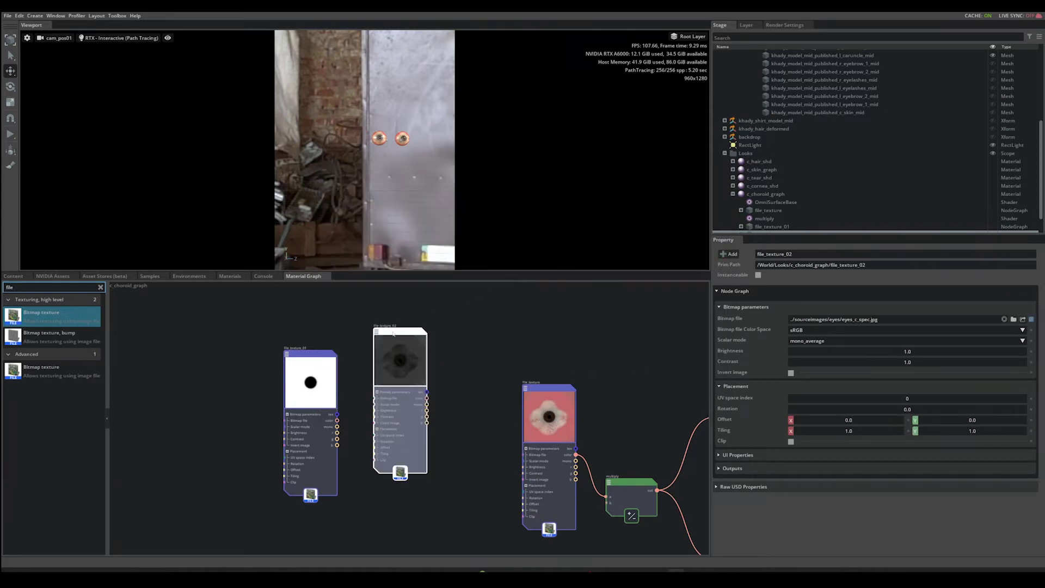
left_click_drag(391, 332, 378, 308)
scroll(435, 384, "up", 2)
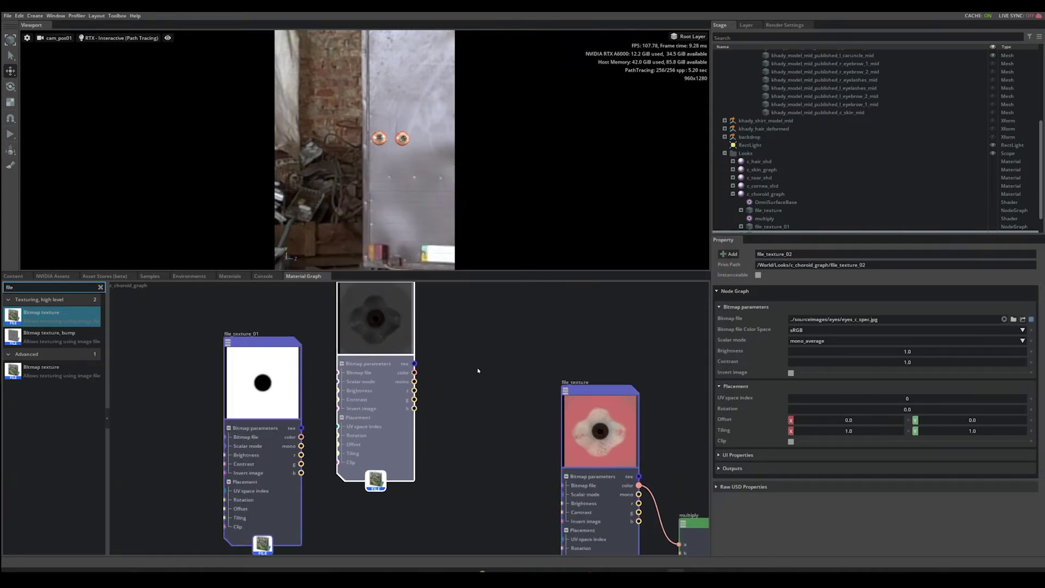
middle_click_drag(478, 371, 465, 387)
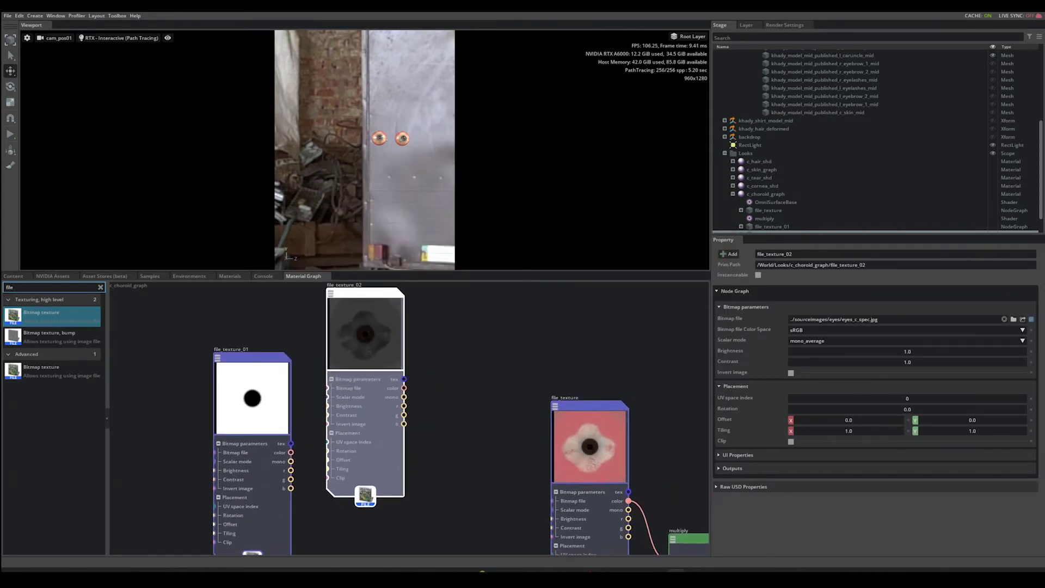
Step: Add a Multiply float node and wire both textures' r outputs into its a and b inputs
double_click(15, 287)
type("mult")
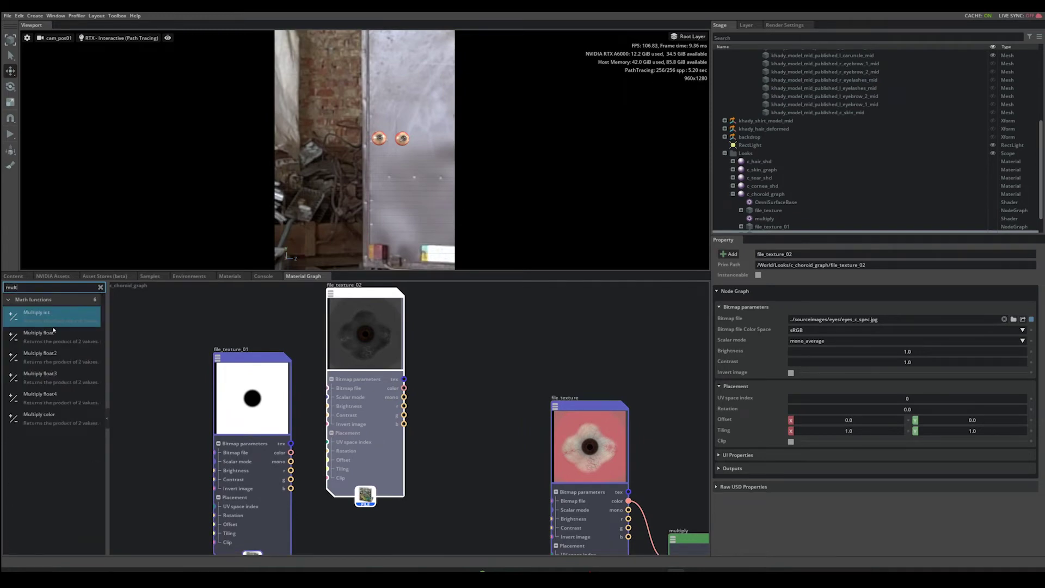
left_click_drag(38, 333, 470, 321)
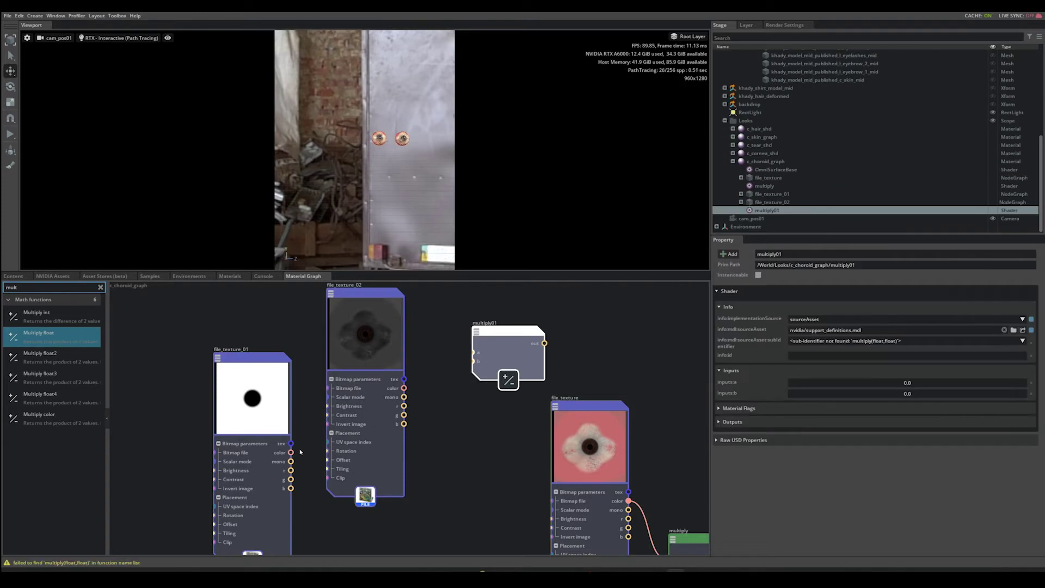
left_click_drag(290, 470, 473, 353)
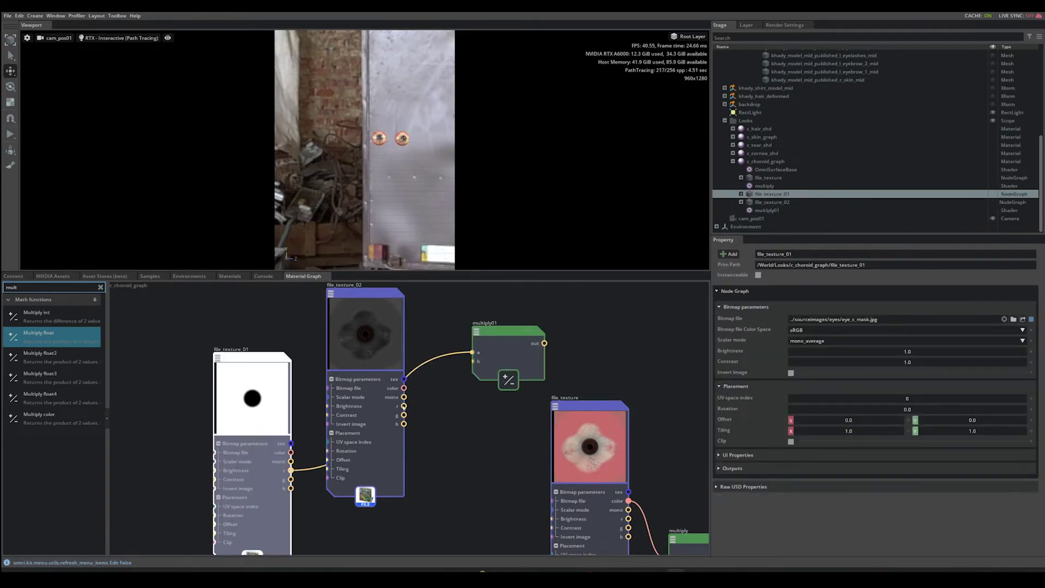
left_click_drag(403, 406, 474, 362)
Step: Position multiply01 beside the shader so its output feeds Specular Weight
scroll(363, 393, "up", 4)
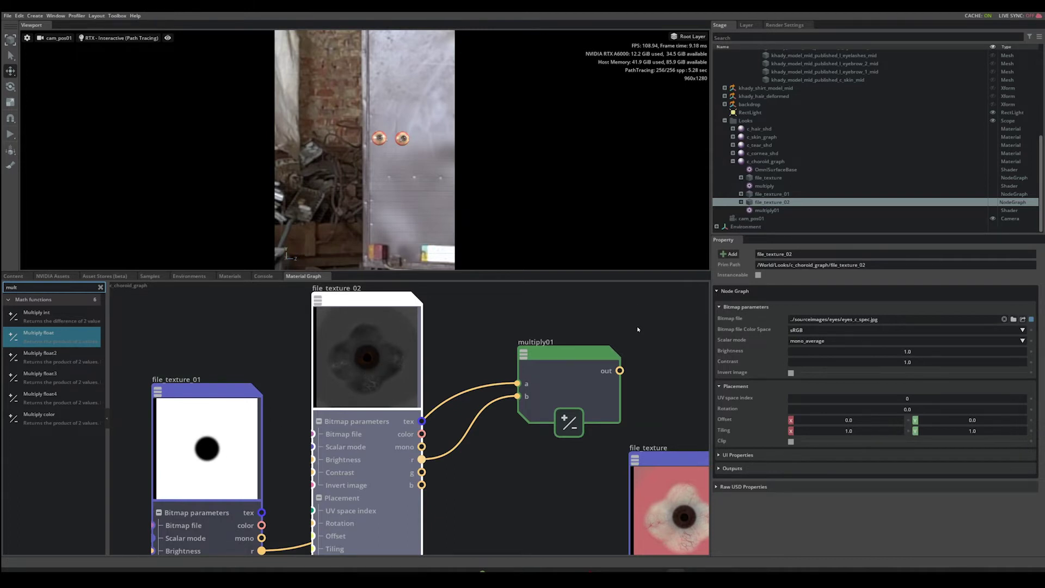
scroll(642, 335, "down", 3)
middle_click_drag(650, 362, 408, 341)
scroll(404, 341, "down", 1)
left_click_drag(361, 327, 636, 472)
scroll(514, 375, "up", 3)
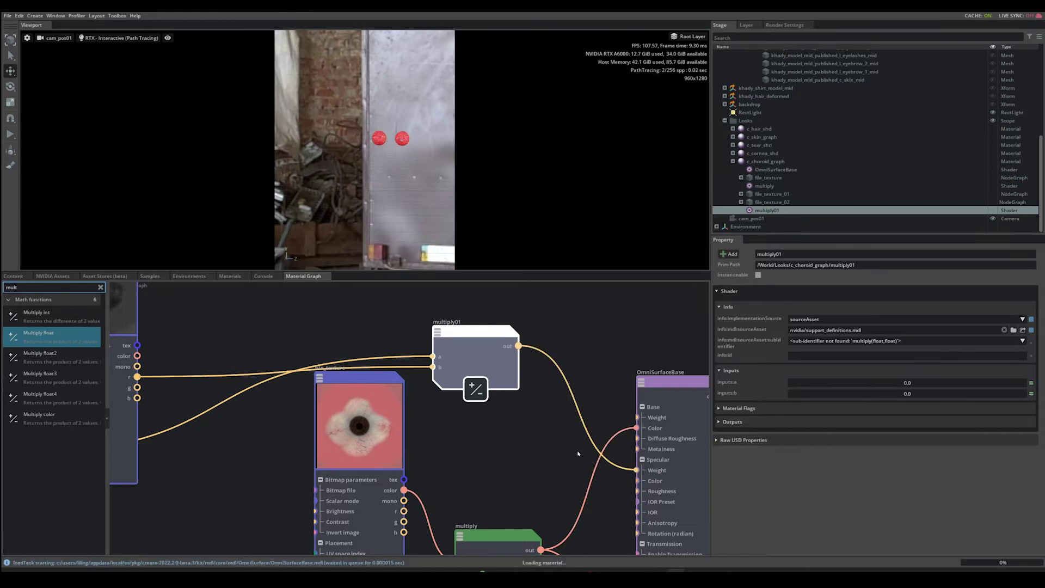
scroll(572, 457, "down", 2)
scroll(553, 438, "down", 1)
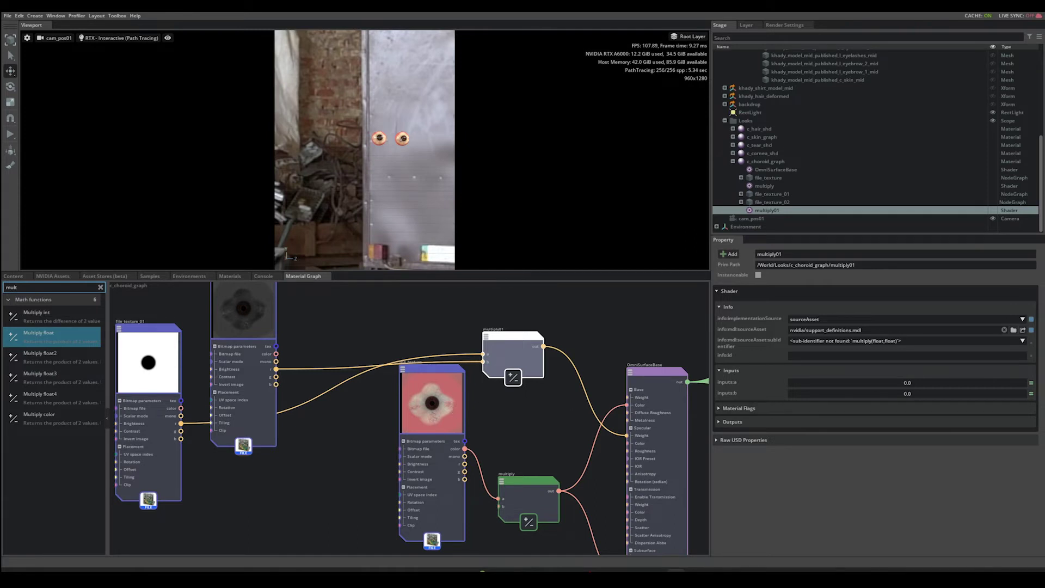
Step: Add a third Bitmap texture node, file_texture_03, loading sourceimages/eyes/eyes_c_roughness.jpg
middle_click_drag(343, 485, 390, 412)
scroll(416, 411, "up", 2)
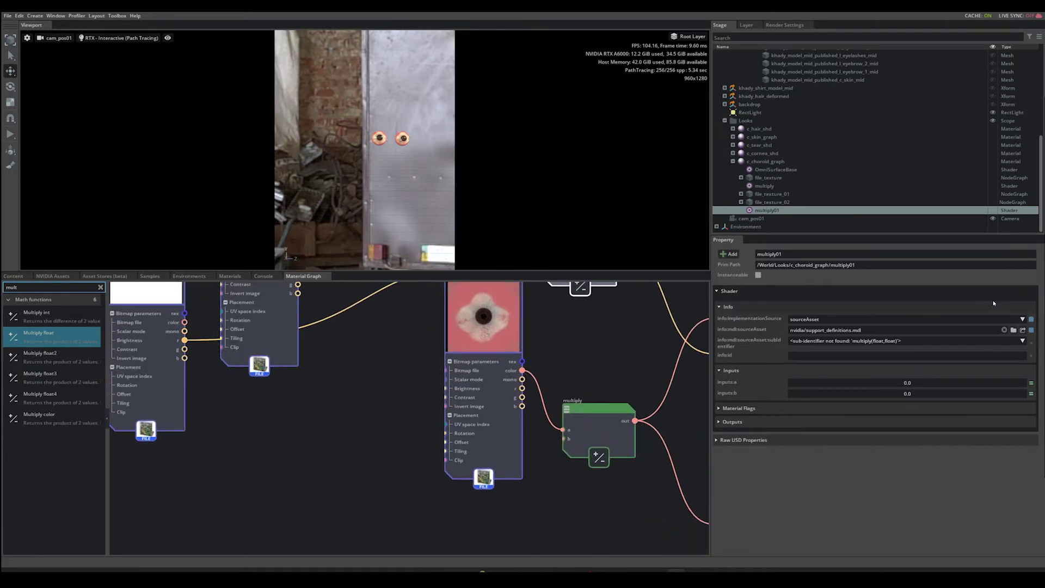
left_click_drag(23, 287, 224, 460)
type("file")
left_click(1021, 320)
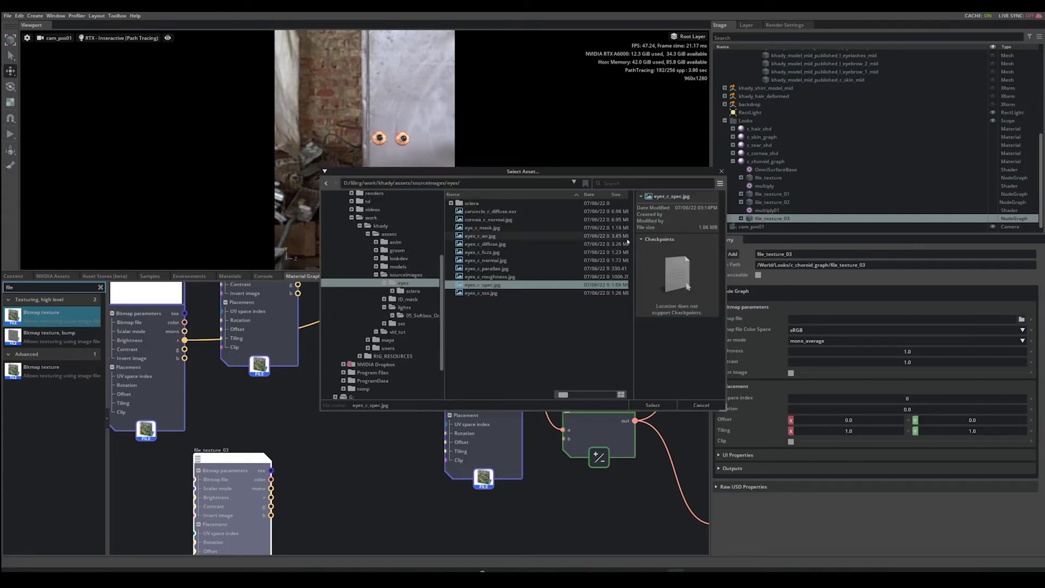
double_click(501, 276)
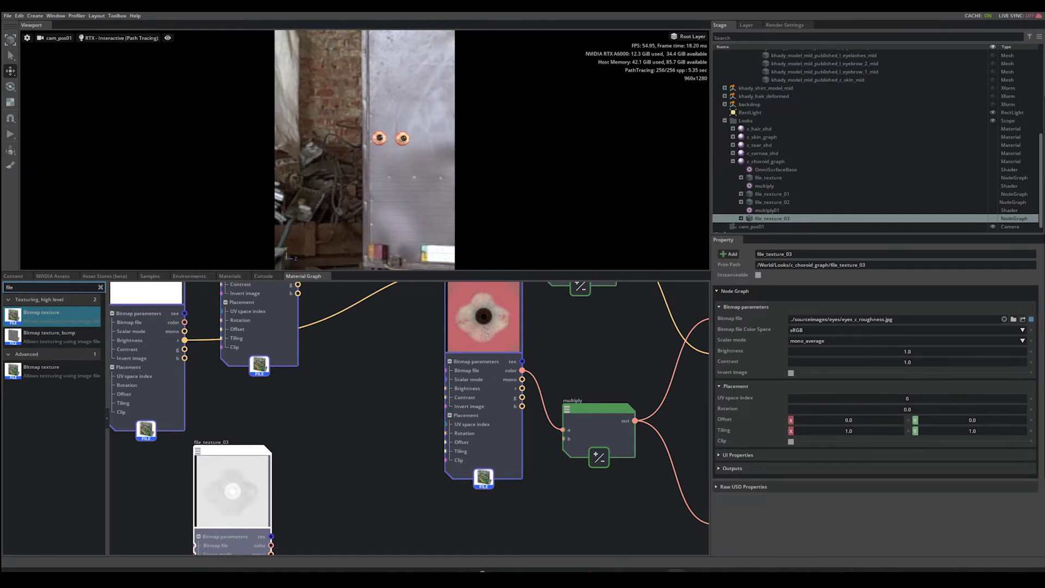
left_click_drag(243, 454, 246, 413)
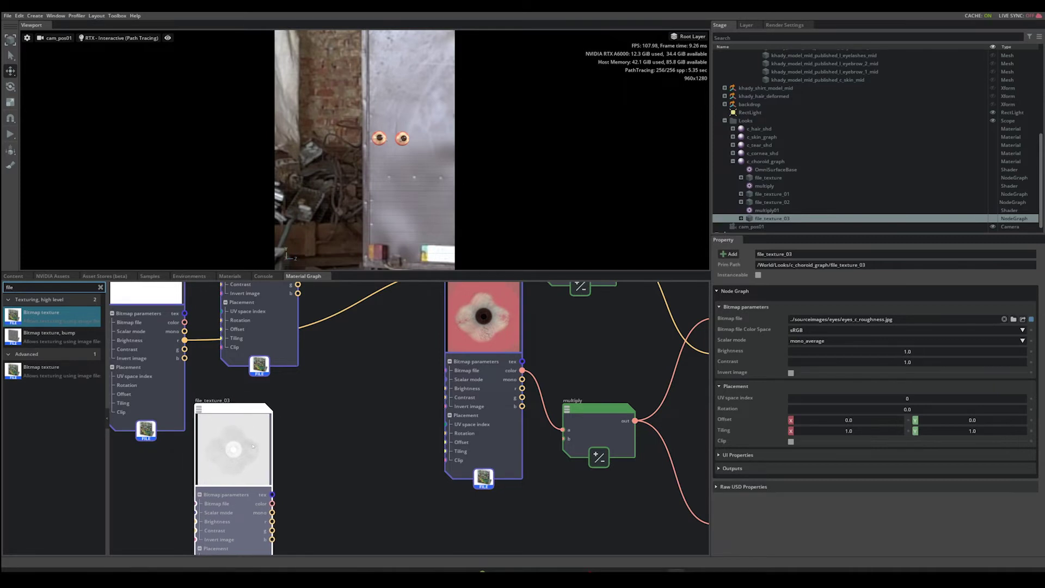
Step: Add a Multiply float node, multiply02, beside file_texture_03 with input b set to 0.2
middle_click_drag(324, 442, 324, 425)
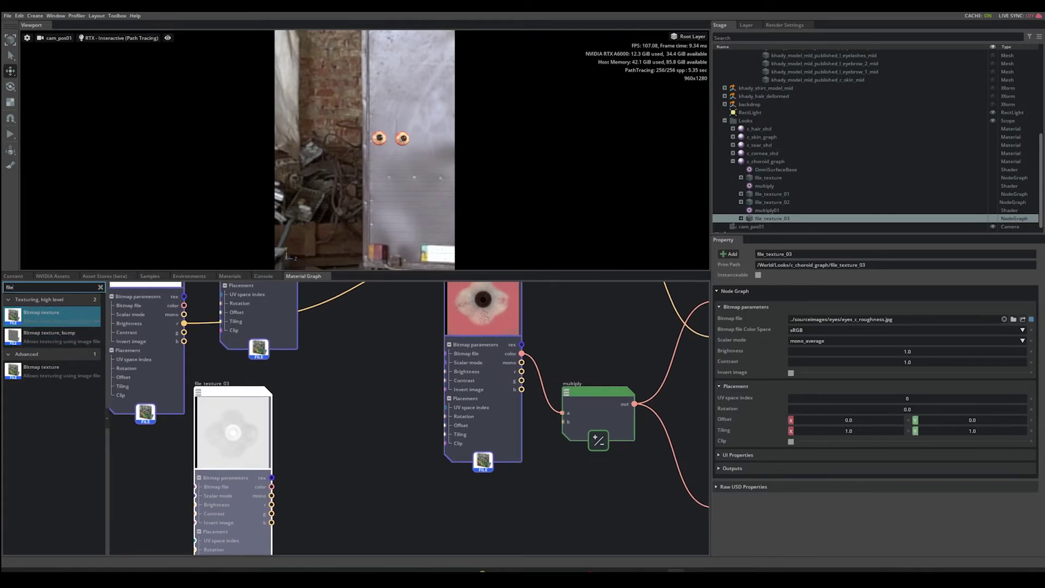
double_click(39, 287)
type("mult")
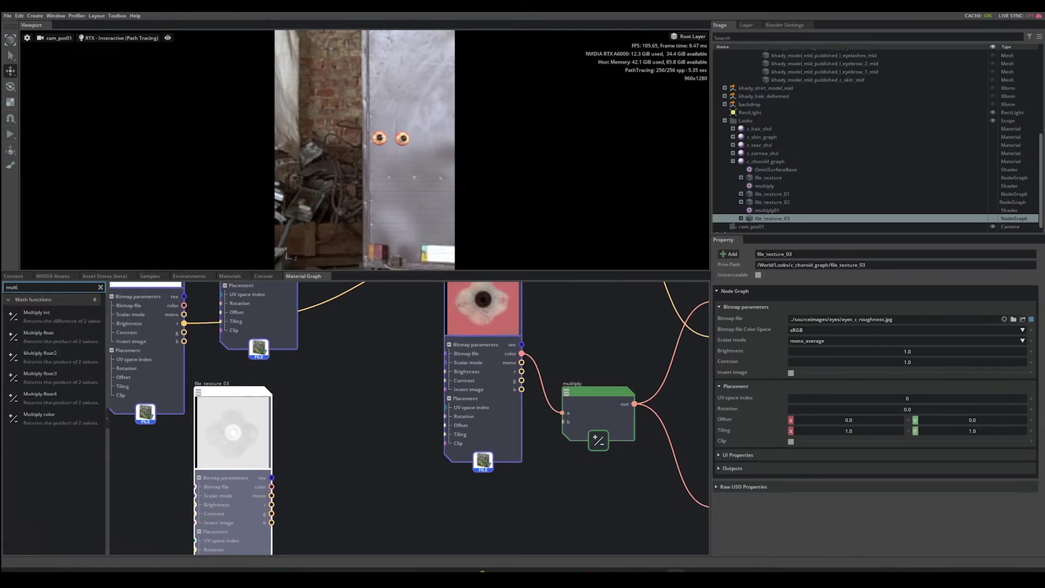
left_click_drag(38, 333, 358, 385)
double_click(930, 394)
type("0.2")
key("Return")
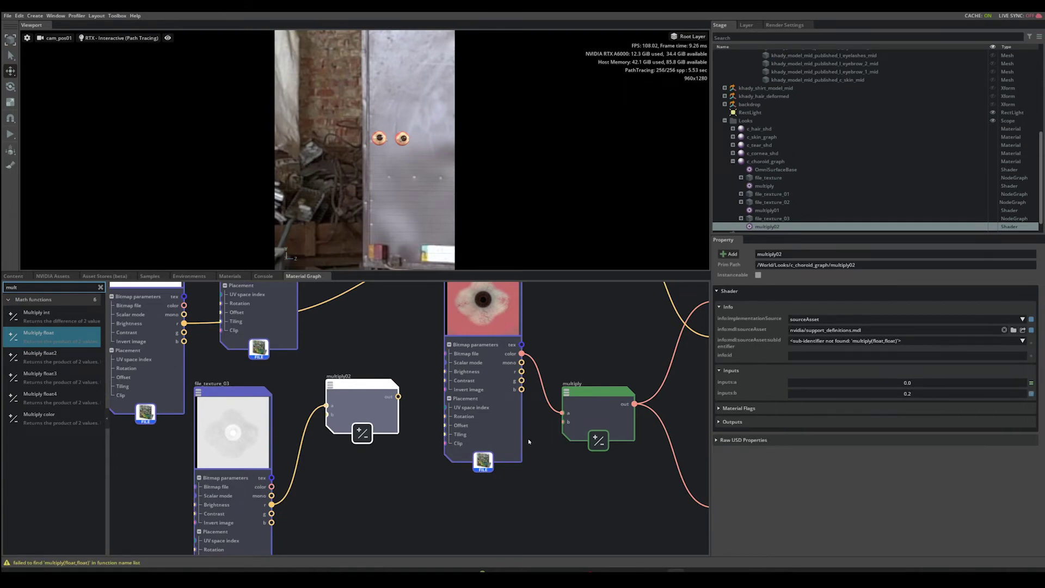
Step: Place multiply02 above the other multiply node and connect it to the shader's Roughness input
scroll(366, 359, "down", 3)
middle_click_drag(381, 358, 350, 397)
scroll(351, 397, "up", 1)
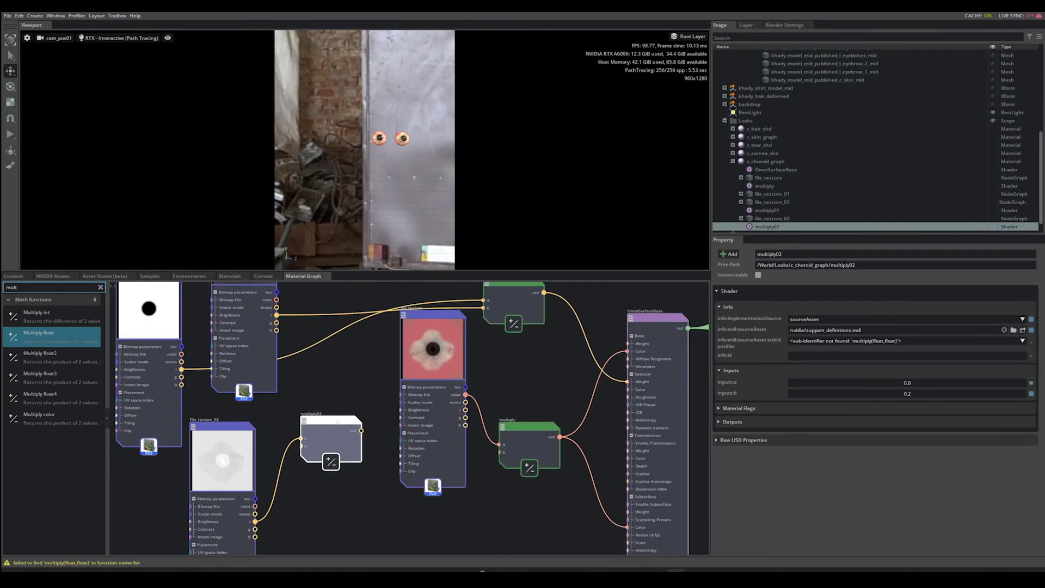
left_click_drag(354, 417, 539, 382)
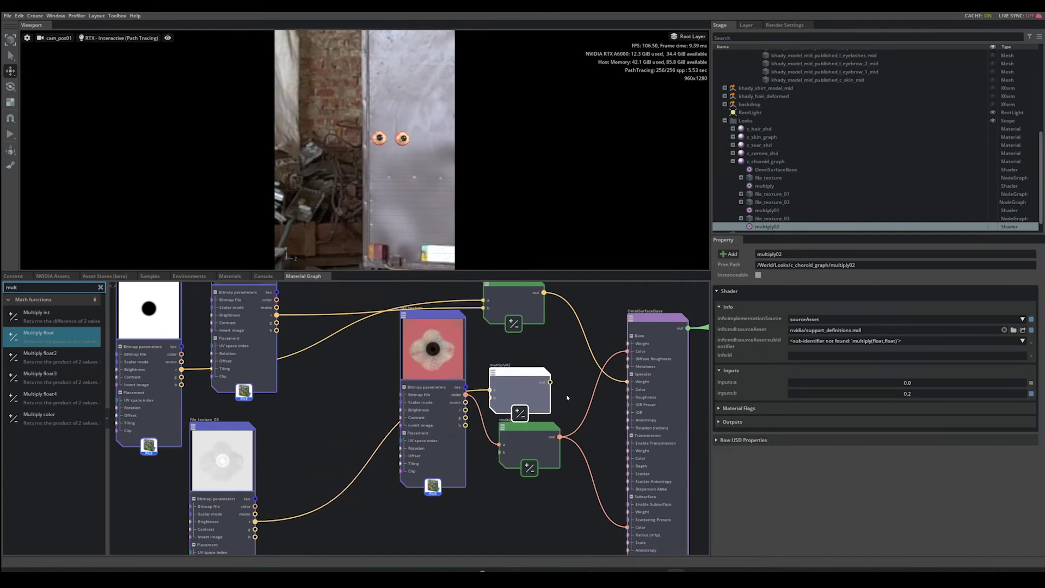
scroll(570, 398, "up", 3)
middle_click_drag(569, 398, 467, 398)
scroll(428, 364, "up", 2)
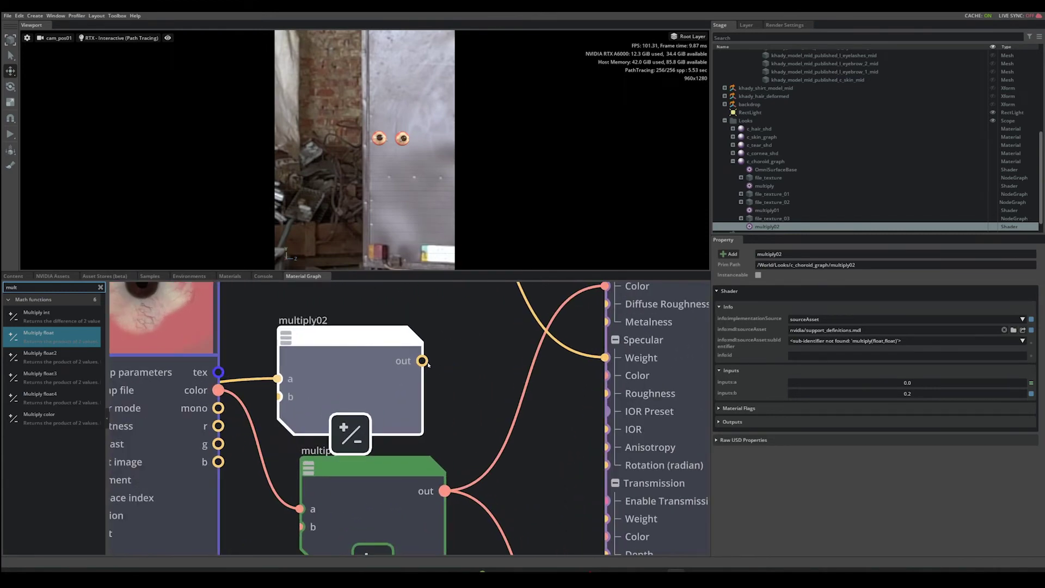
left_click_drag(423, 361, 605, 394)
middle_click_drag(552, 448, 450, 426)
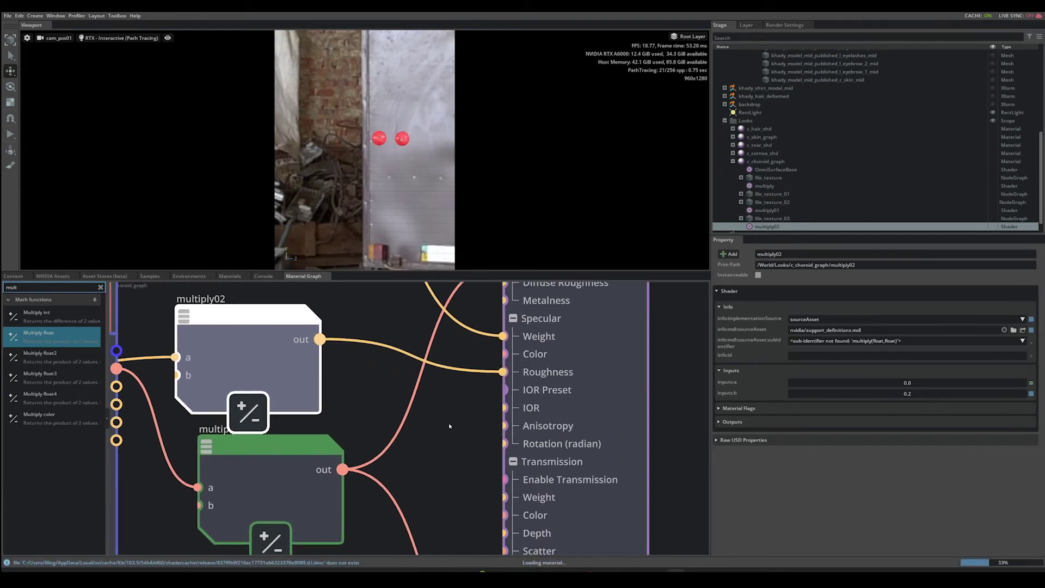
scroll(450, 427, "down", 1)
middle_click_drag(664, 399, 617, 410)
left_click_drag(615, 371, 540, 411)
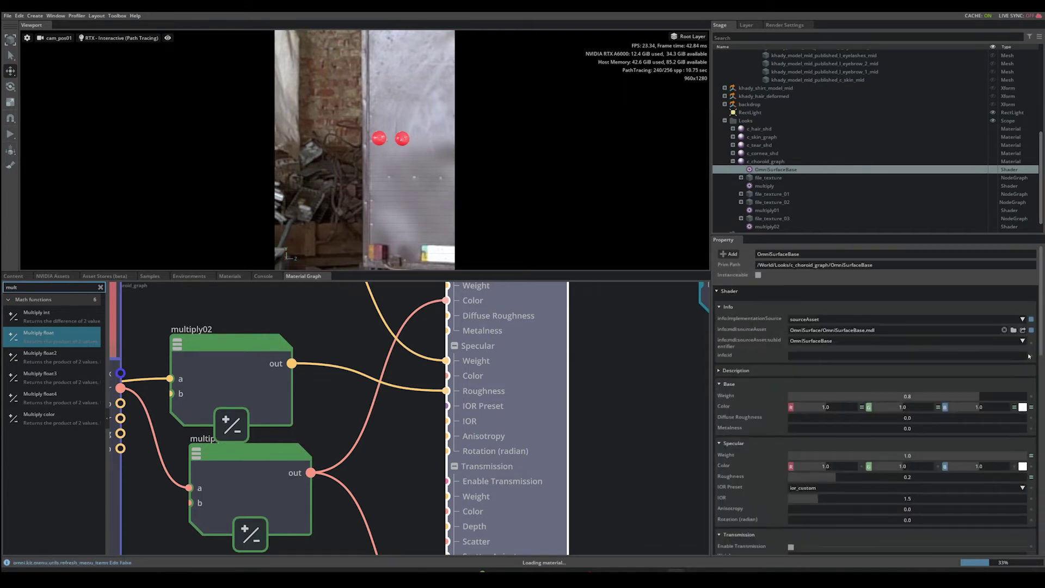
Step: In the Specular section, change the IOR from 1.5 to 5
left_click_drag(1042, 342, 1034, 395)
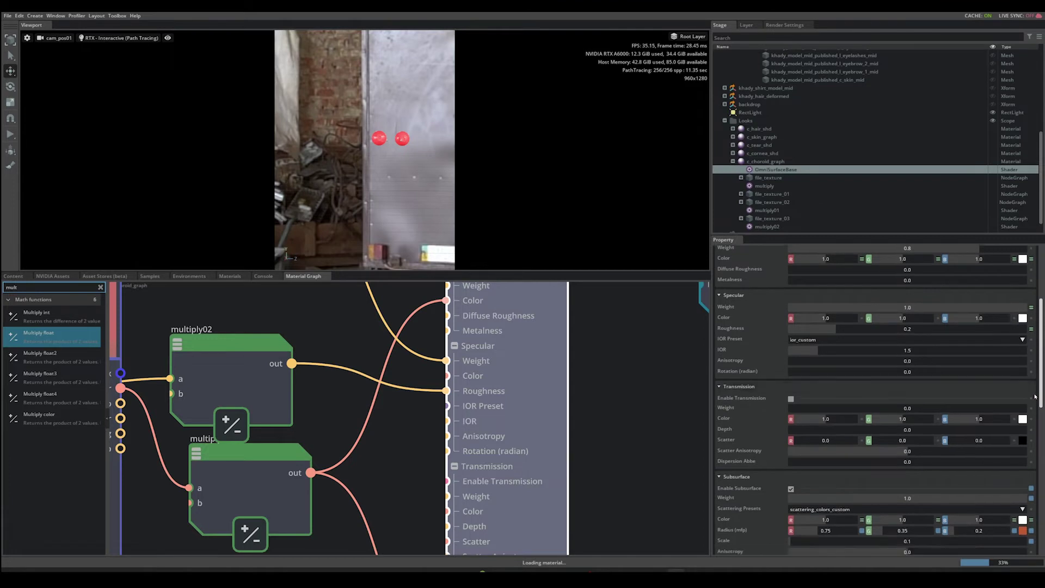
double_click(924, 351)
type("5")
key("Return")
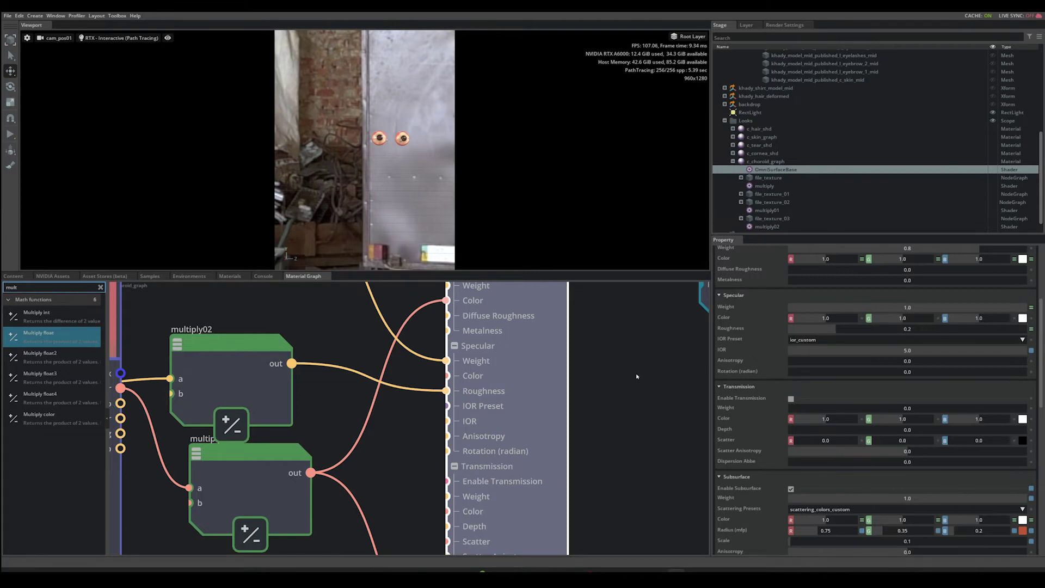
Step: Reselect the OmniSurfaceBase shader node and scroll its properties
scroll(635, 377, "down", 5)
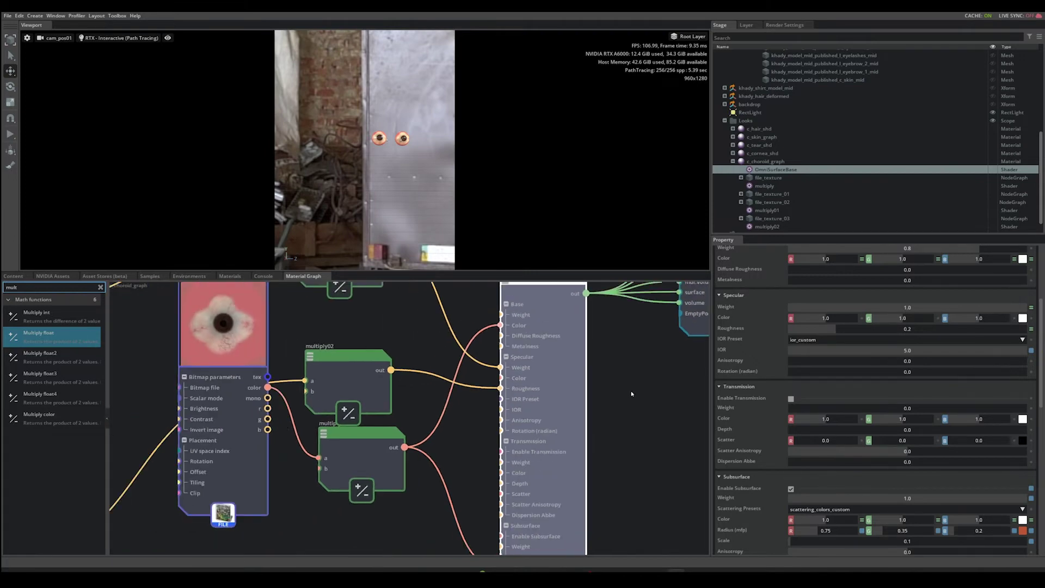
middle_click_drag(475, 475, 469, 402)
scroll(468, 401, "up", 2)
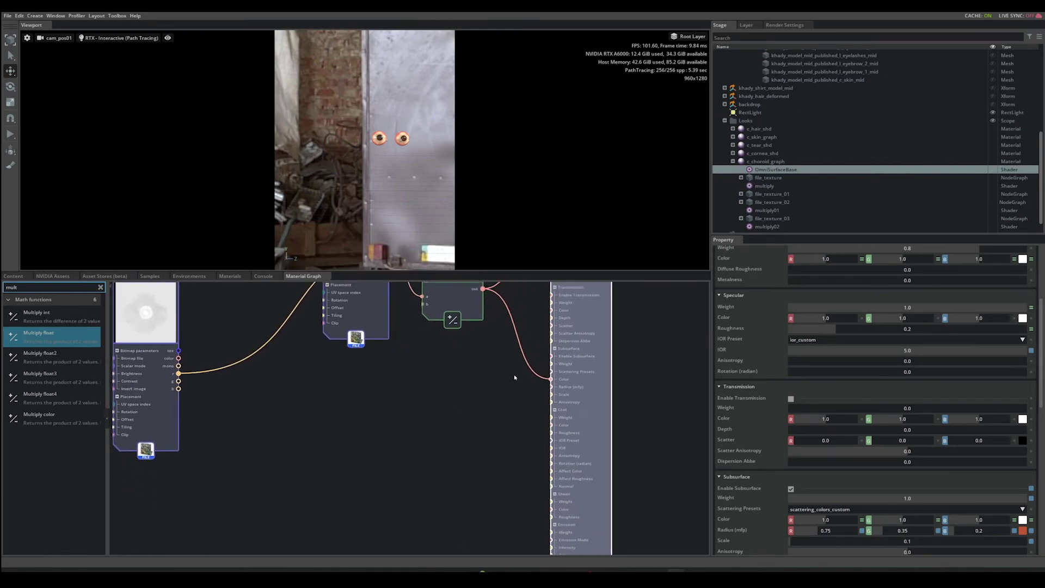
left_click_drag(662, 347, 625, 371)
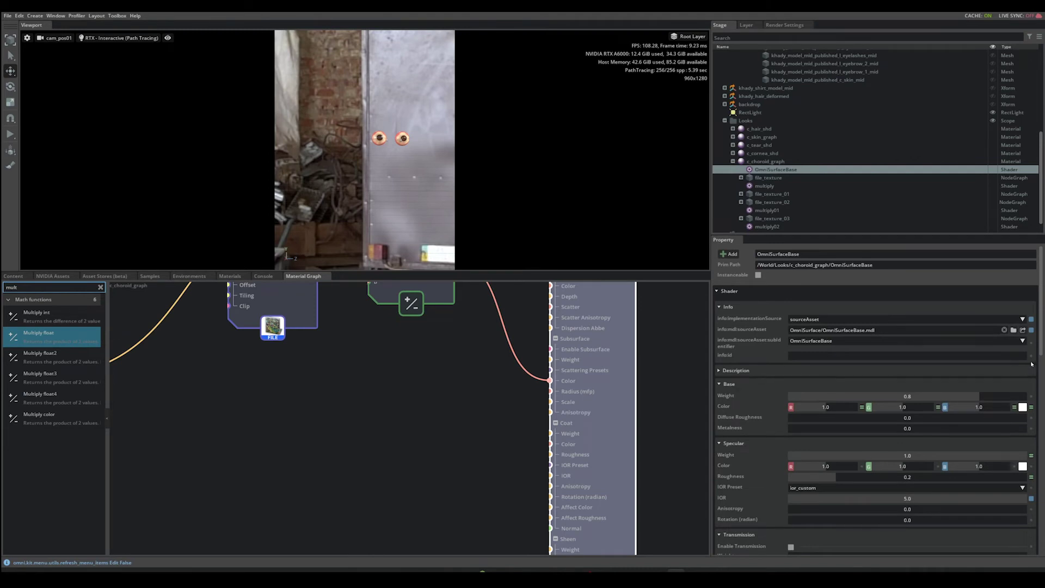
left_click_drag(1041, 348, 1043, 445)
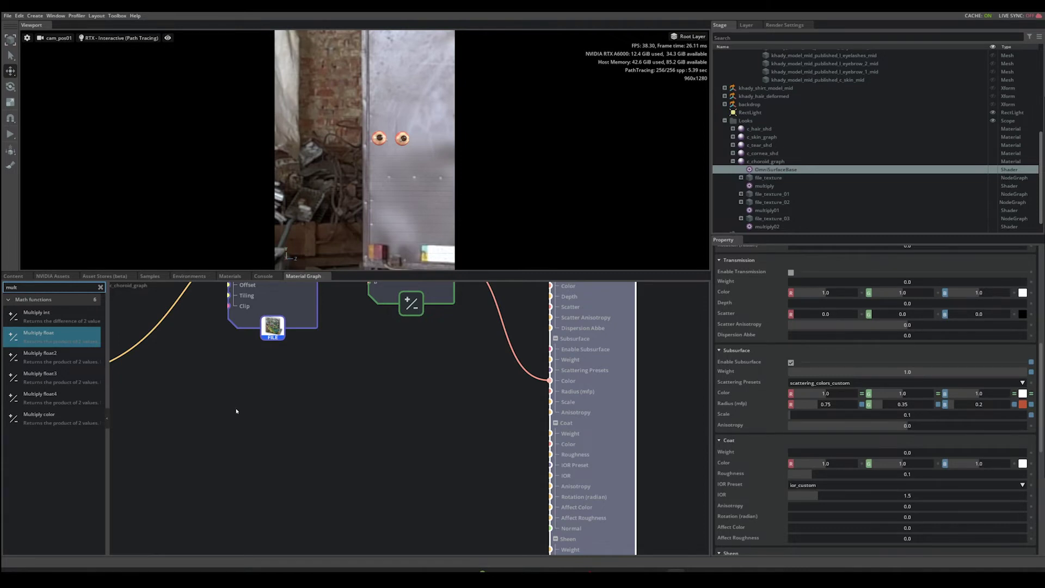
Step: Add Bitmap texture node file_texture_04 loading eyes_c_sss.jpg and deselect it
double_click(15, 288)
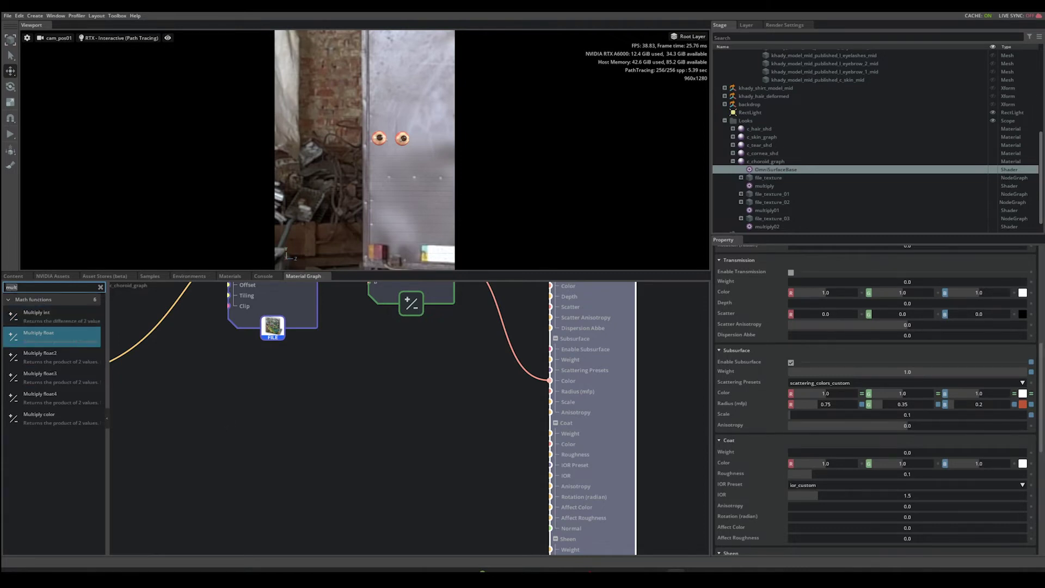
type("file")
left_click_drag(41, 313, 300, 422)
left_click(1022, 319)
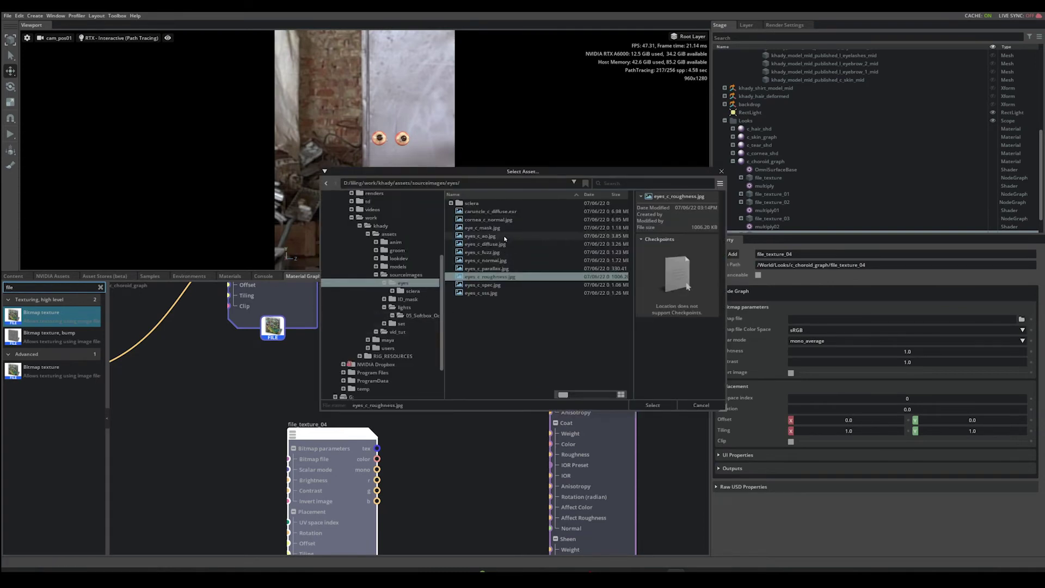
double_click(484, 293)
left_click_drag(346, 436, 251, 423)
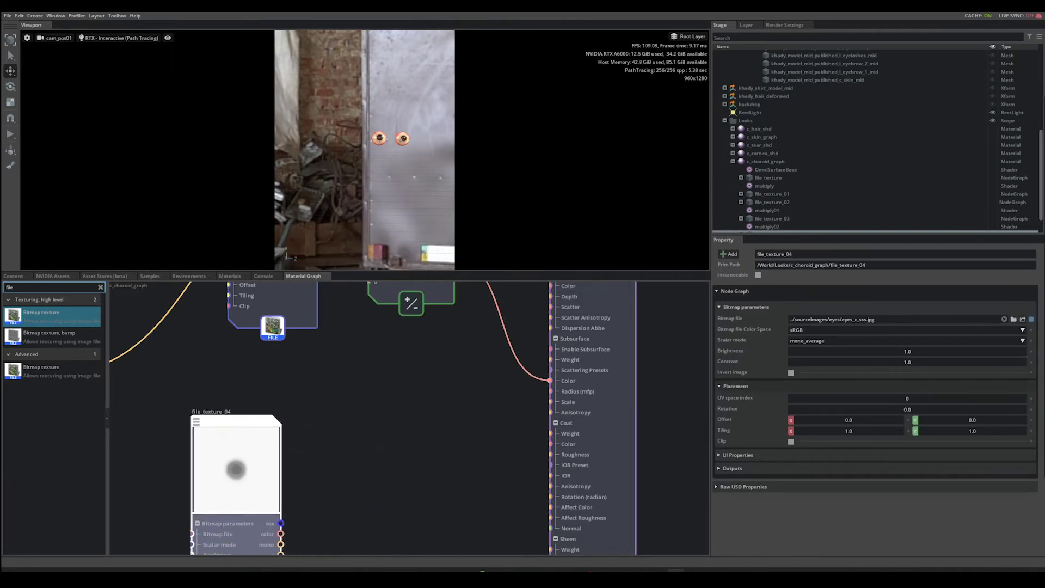
left_click(392, 445)
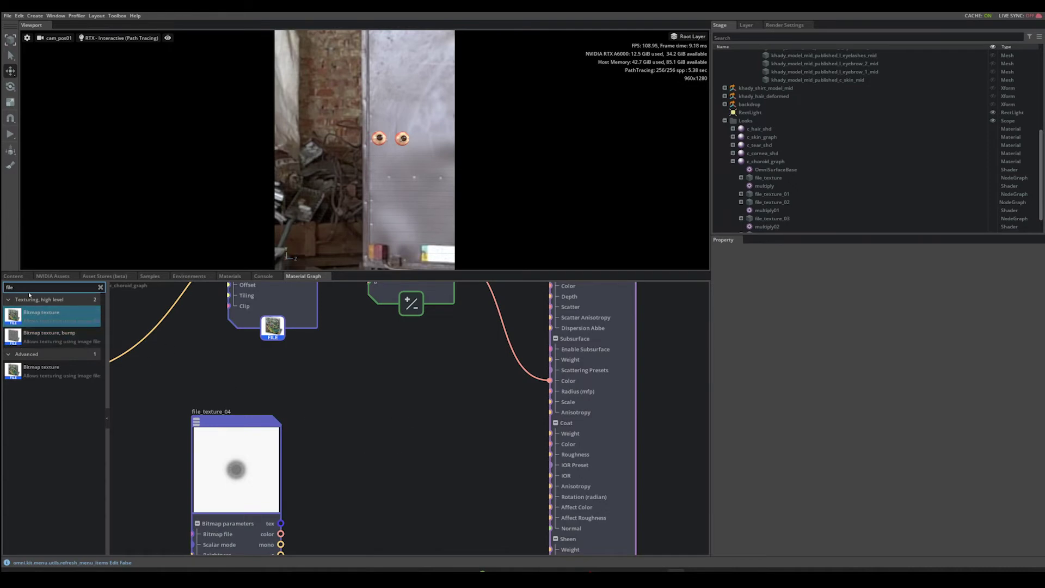
Step: Add a Multiply float node fed by file_texture_04's red channel, with b set to 0.35
double_click(12, 288)
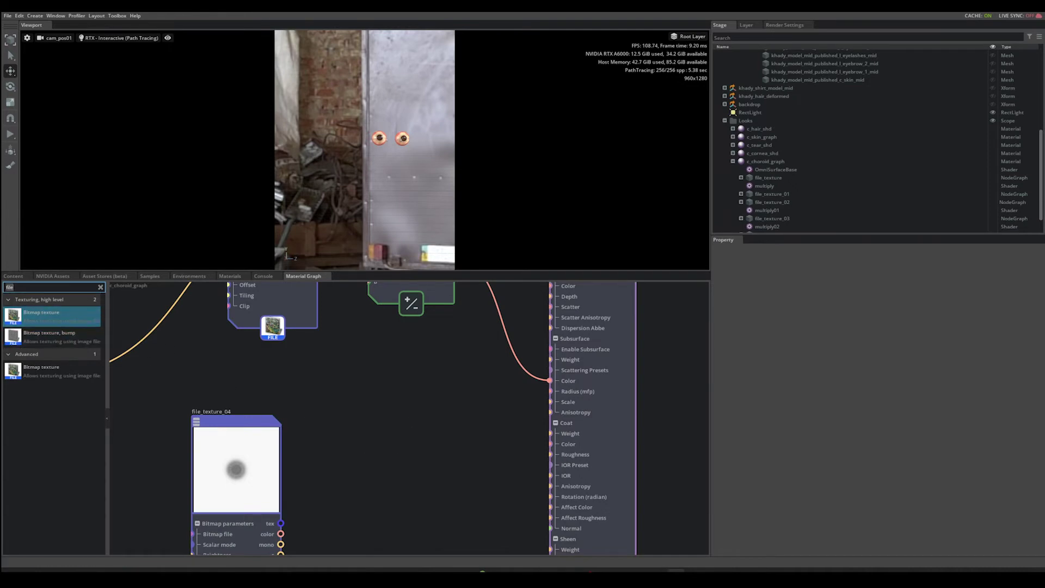
type("mul")
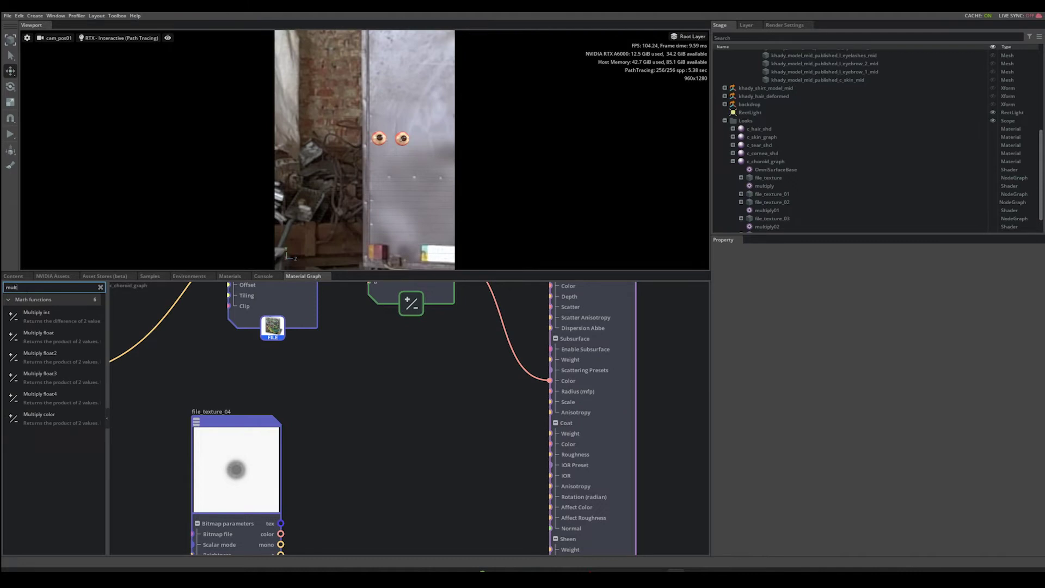
type("t")
left_click_drag(26, 333, 375, 416)
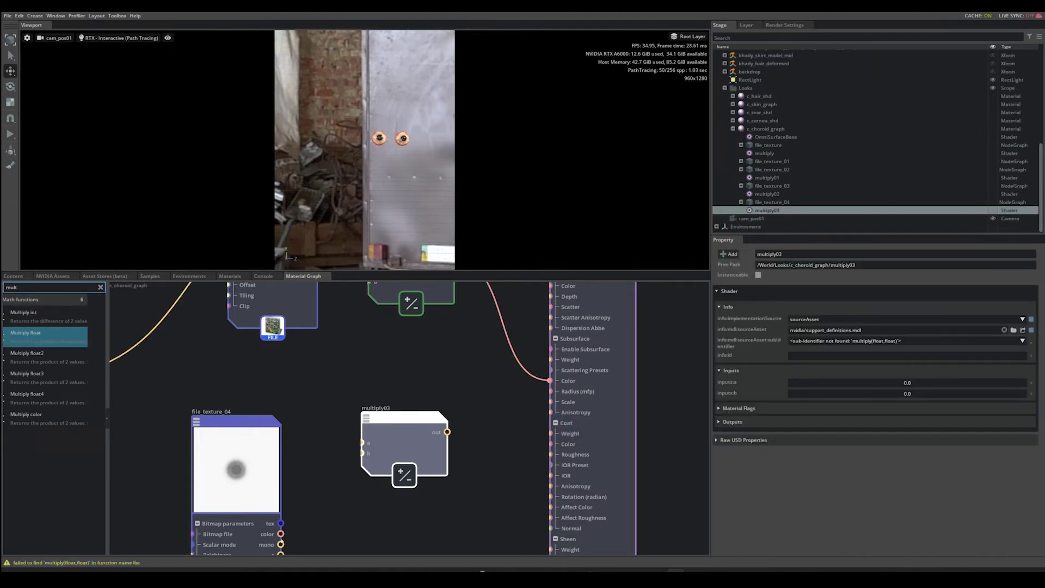
scroll(314, 507, "up", 2)
left_click_drag(277, 512, 370, 380)
left_click(418, 351)
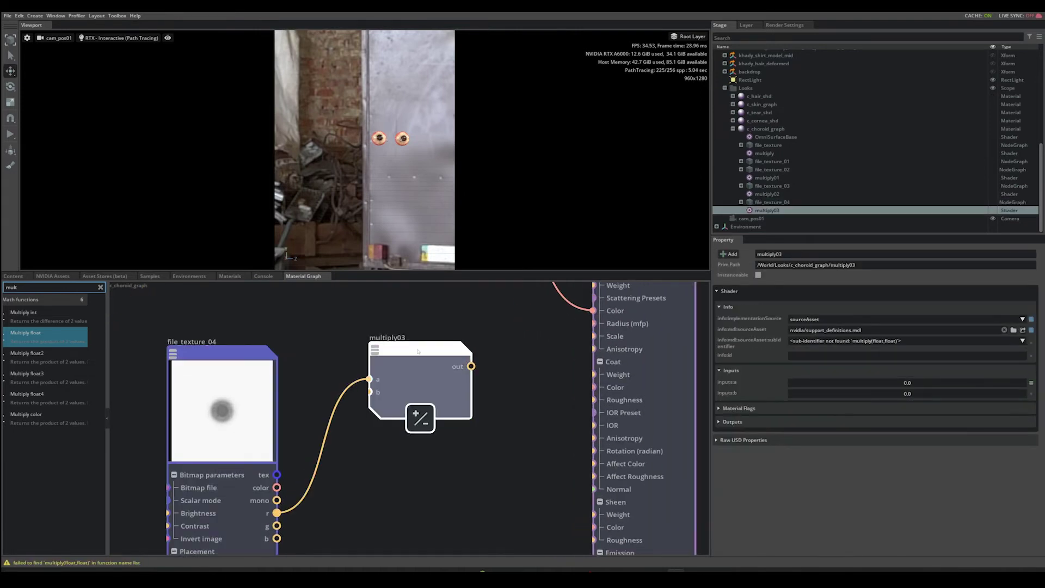
double_click(948, 393)
type("0.35")
key("Return")
Step: Connect multiply03's output to the shader's Subsurface Weight input
middle_click_drag(540, 373, 473, 472)
scroll(472, 470, "down", 1)
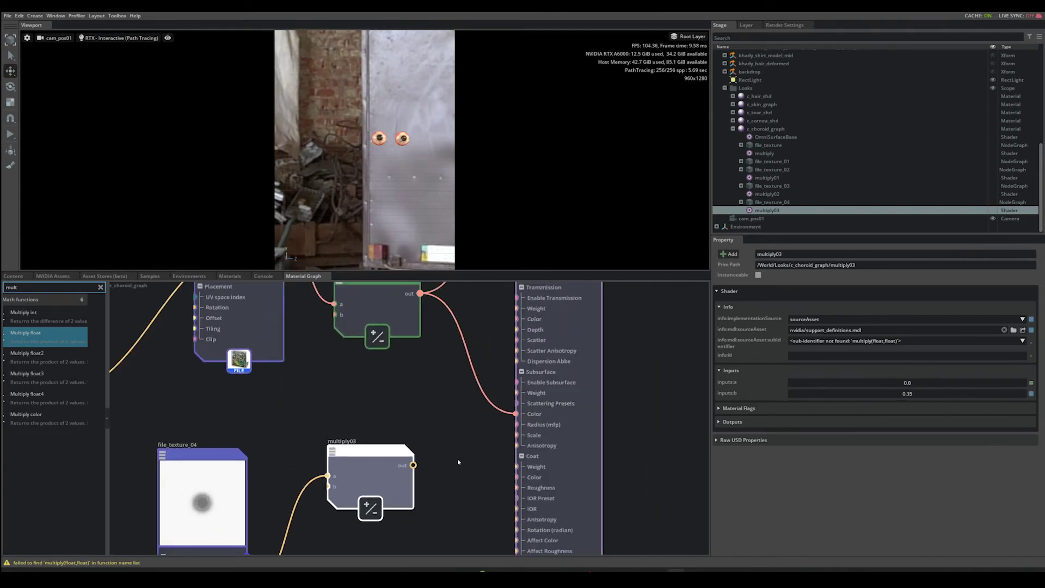
scroll(467, 466, "up", 1)
left_click_drag(404, 467, 527, 386)
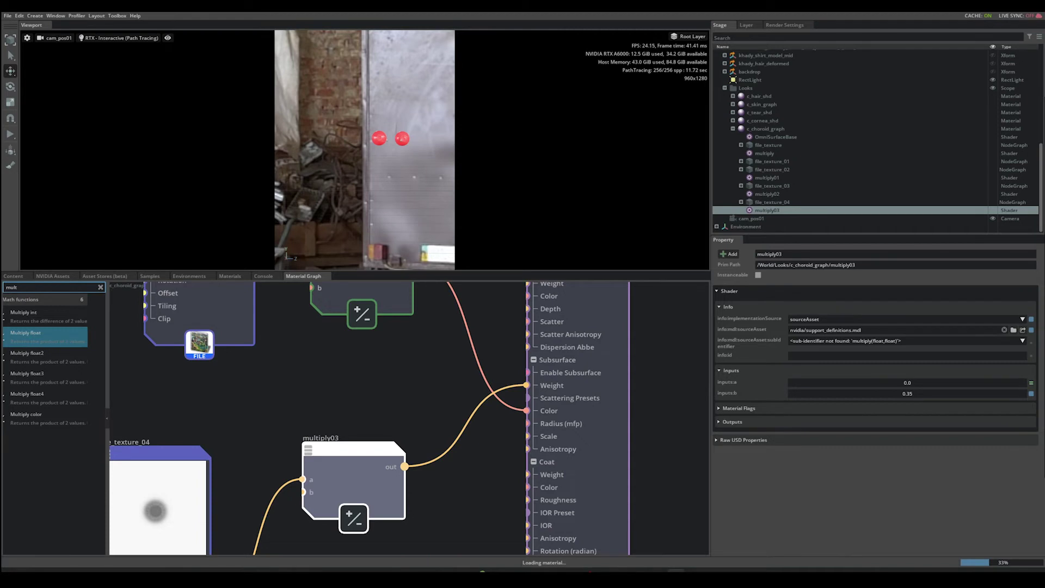
scroll(475, 384, "down", 3)
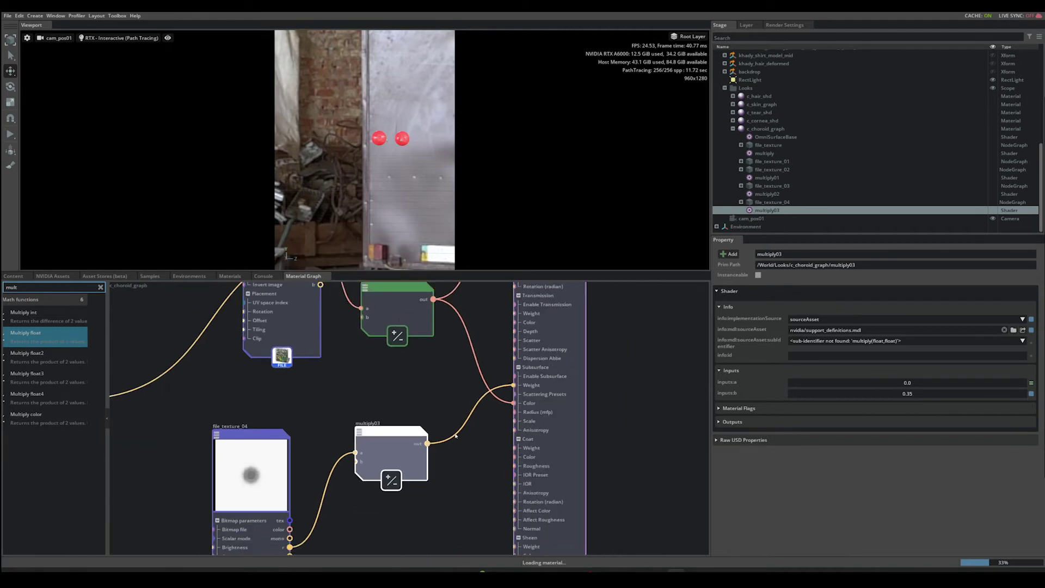
middle_click_drag(471, 408, 502, 292)
middle_click_drag(406, 454, 427, 409)
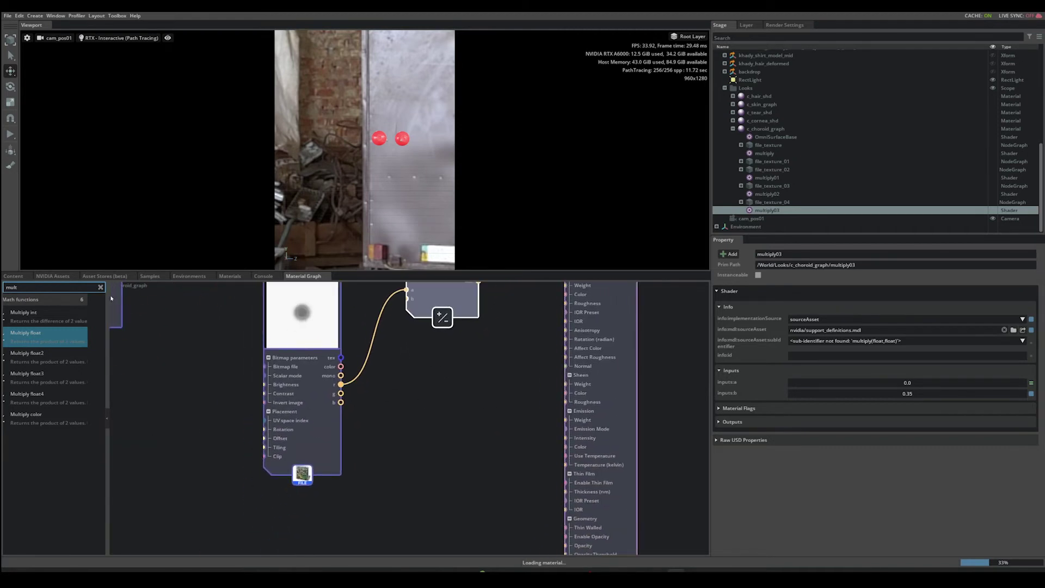
Step: Add a Bitmap texture node, file_texture_05, loading eyes_c_fuzz.jpg, and place it further left
double_click(16, 287)
type("file")
left_click_drag(109, 327, 420, 433)
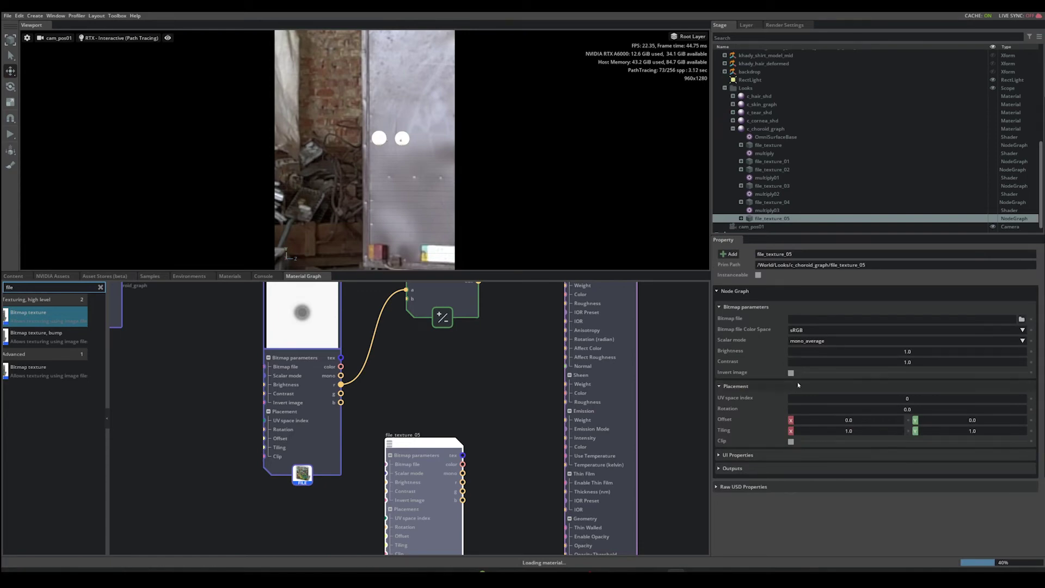
left_click(1022, 319)
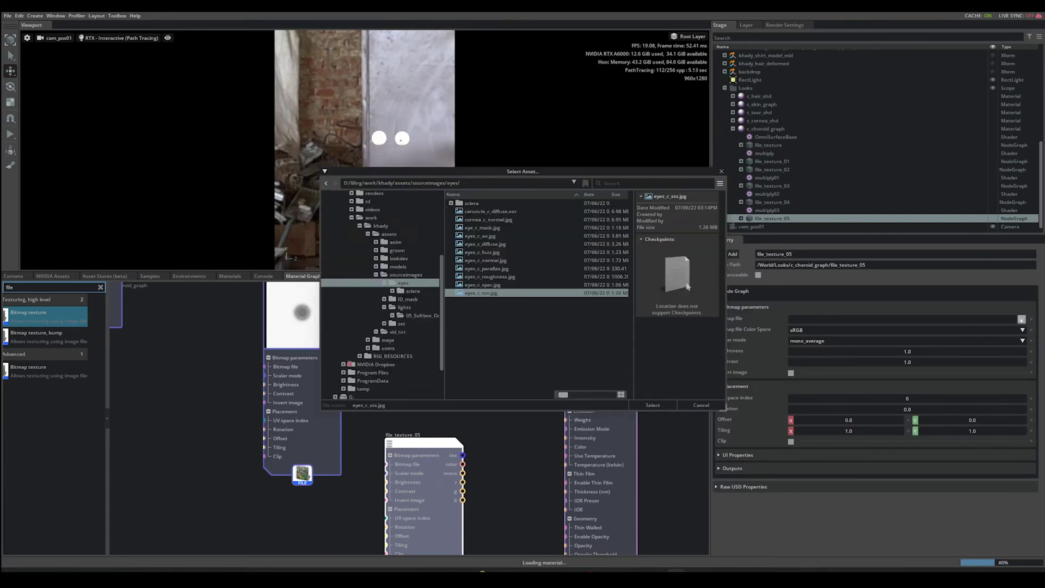
double_click(490, 252)
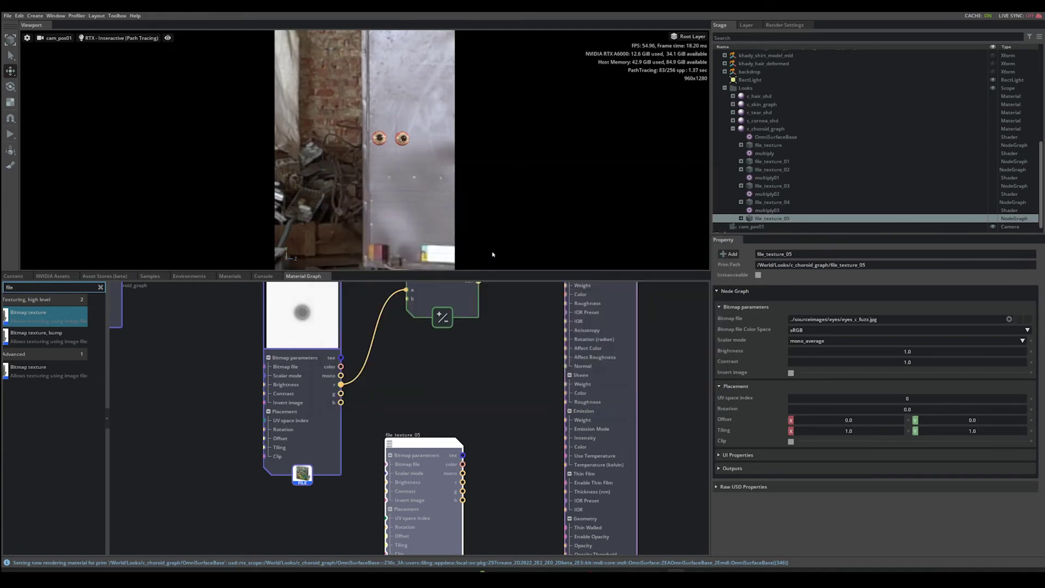
scroll(438, 476, "up", 3)
scroll(440, 480, "down", 5)
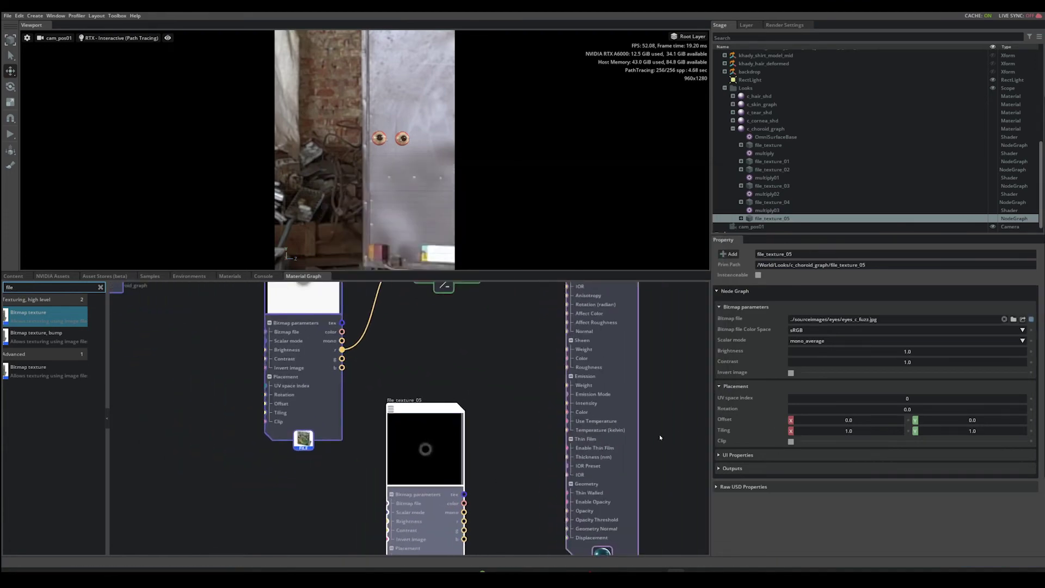
scroll(434, 448, "up", 3)
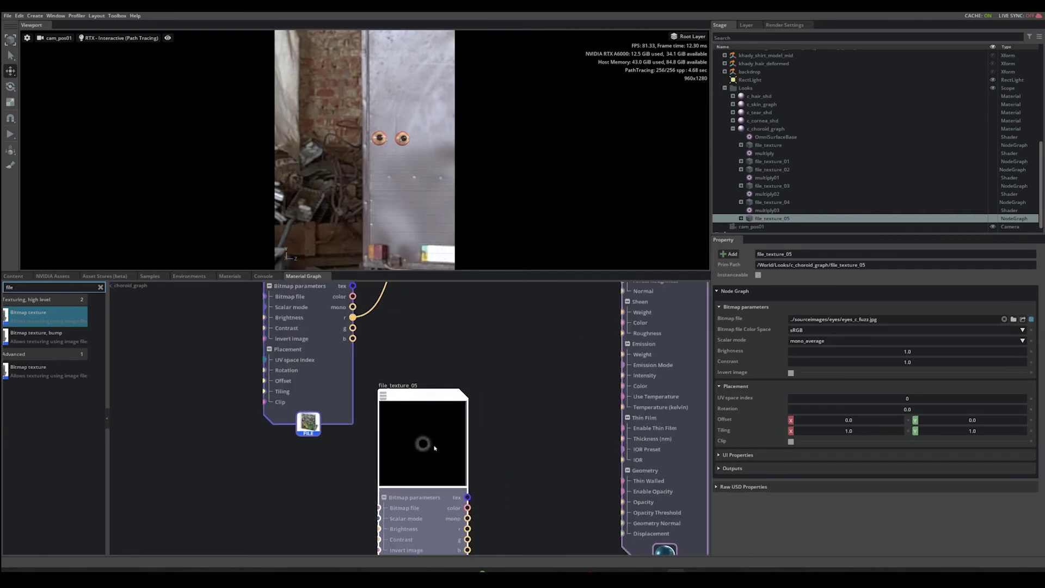
scroll(434, 448, "up", 2)
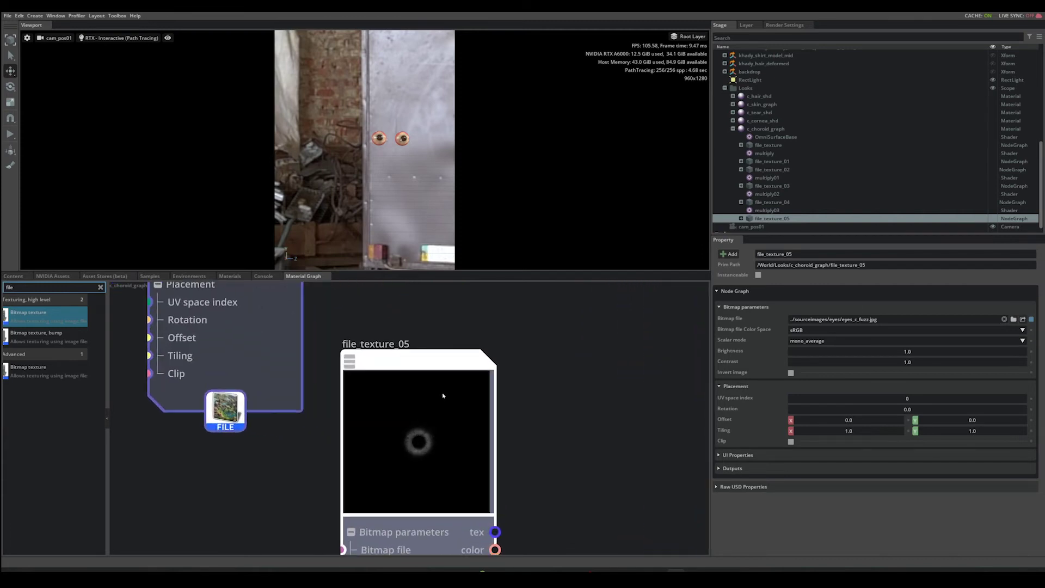
left_click_drag(400, 367, 330, 377)
left_click(547, 426)
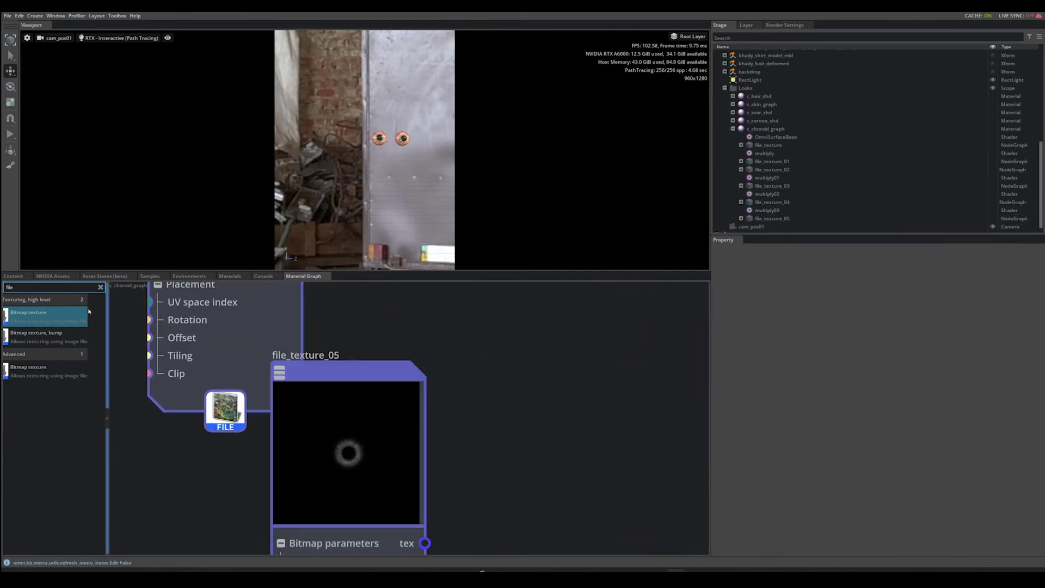
Step: Add a Multiply float node, multiply04, taking file_texture_05's red channel with b set to 0.1
double_click(52, 288)
type("mul")
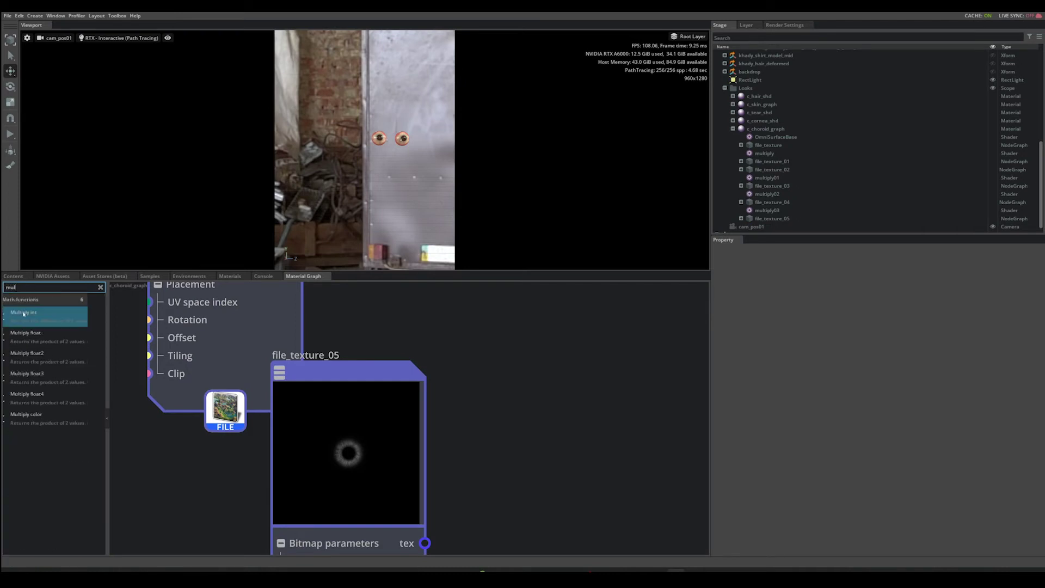
left_click_drag(34, 334, 490, 370)
middle_click_drag(451, 493, 419, 388)
scroll(414, 434, "up", 3)
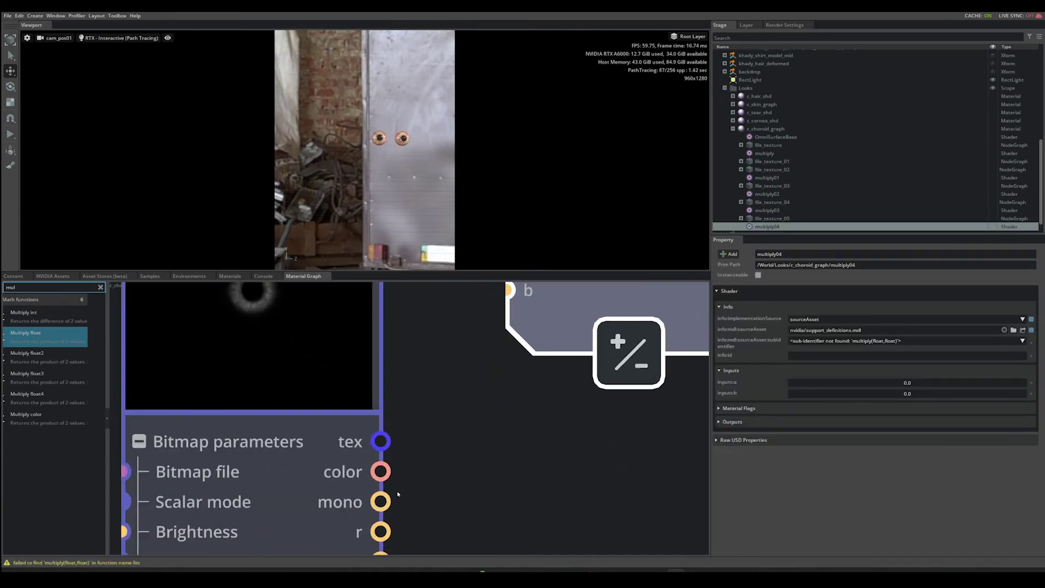
scroll(412, 490, "down", 4)
left_click_drag(397, 510, 460, 374)
left_click(502, 347)
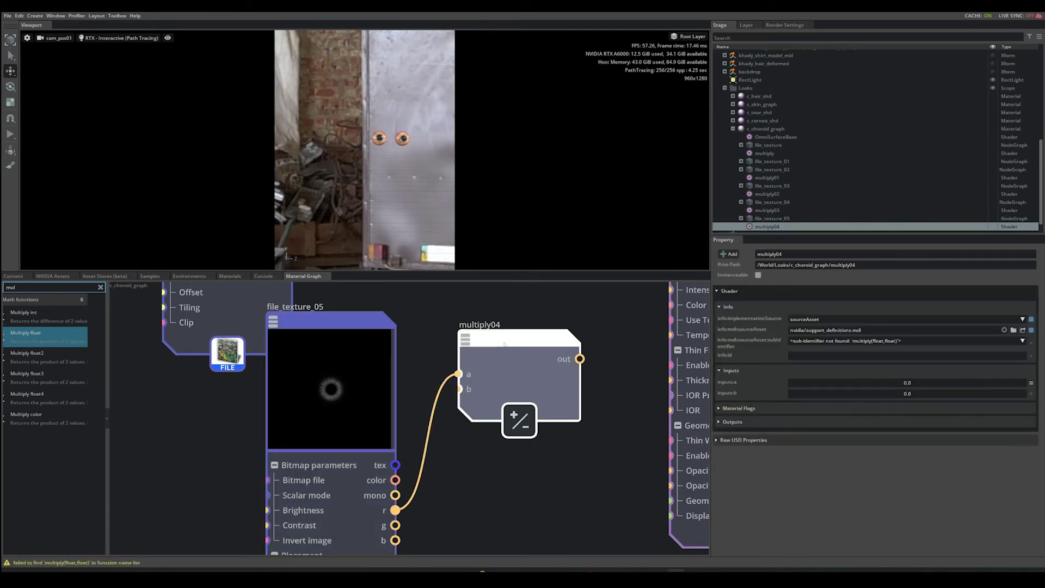
double_click(891, 393)
type("0.1")
key("Return")
Step: Move multiply04 near the shader and connect its output to Sheen Weight
middle_click_drag(560, 448, 424, 494)
middle_click_drag(477, 435, 478, 508)
scroll(459, 482, "up", 2)
left_click_drag(398, 451, 386, 356)
middle_click_drag(452, 381, 446, 446)
scroll(446, 446, "up", 1)
left_click_drag(409, 458, 553, 342)
middle_click_drag(504, 455, 458, 428)
left_click(576, 445)
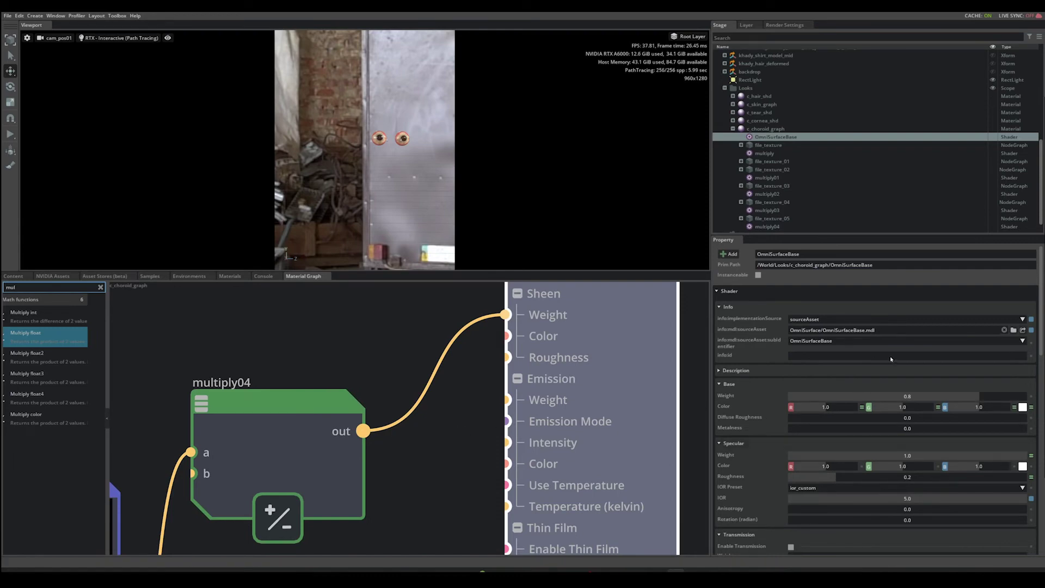
left_click_drag(1039, 344, 1042, 451)
scroll(927, 445, "down", 5)
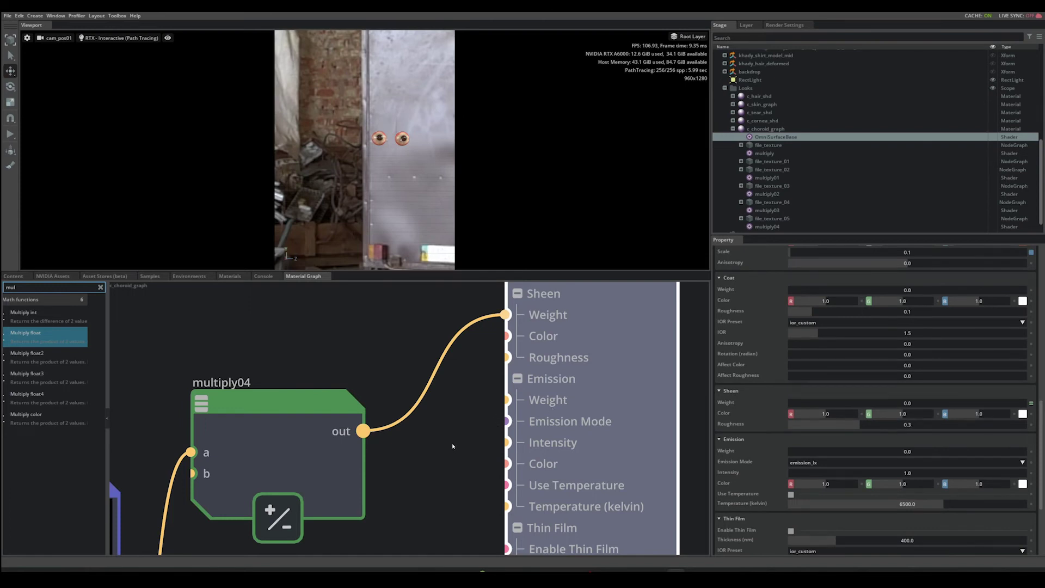
middle_click_drag(453, 447, 469, 424)
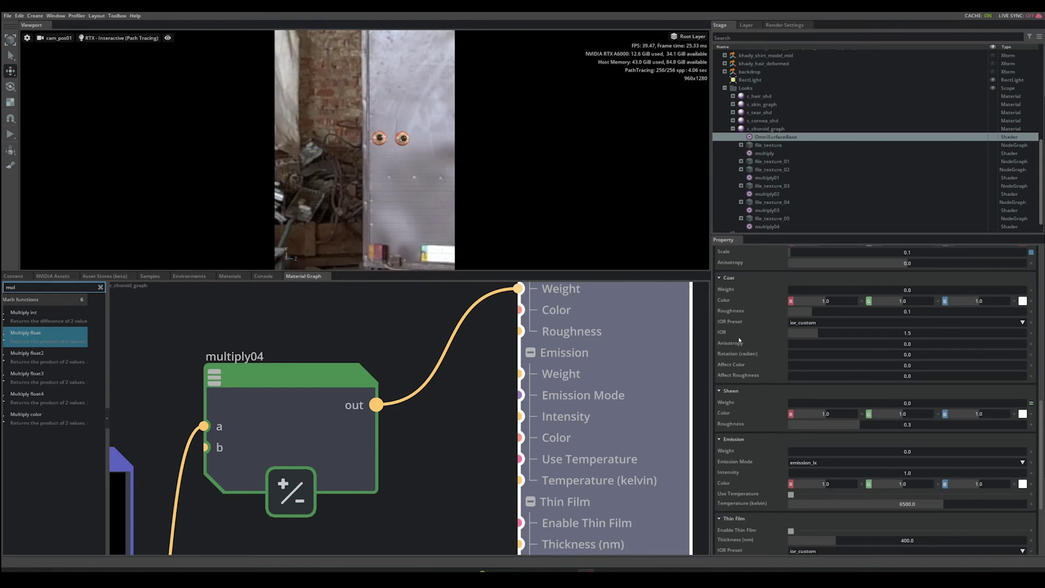
Step: Clear the graph, create a new material named c_caruncle_graph, and load it into the graph
right_click(443, 426)
left_click(483, 476)
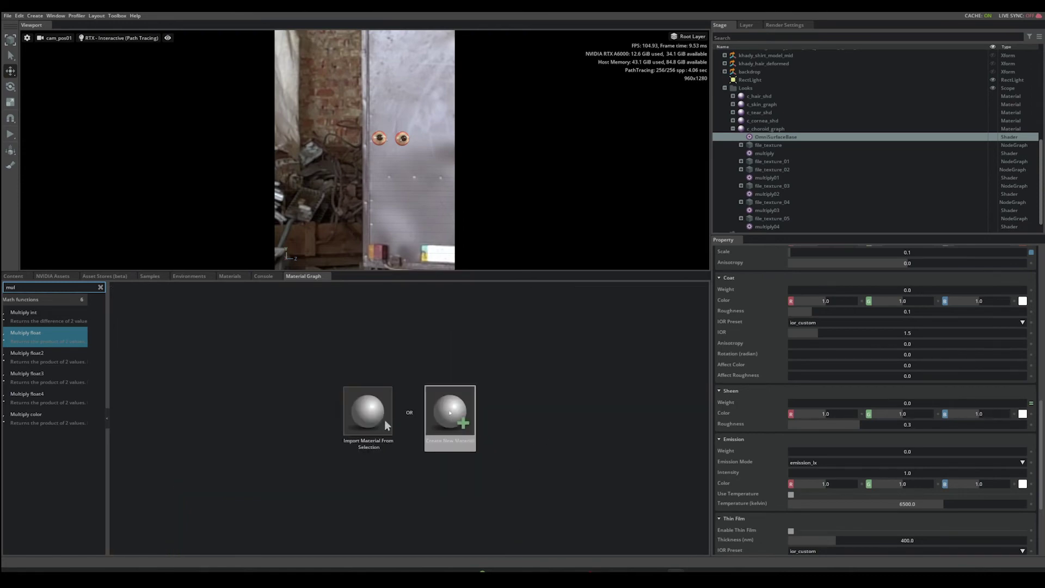
left_click(450, 412)
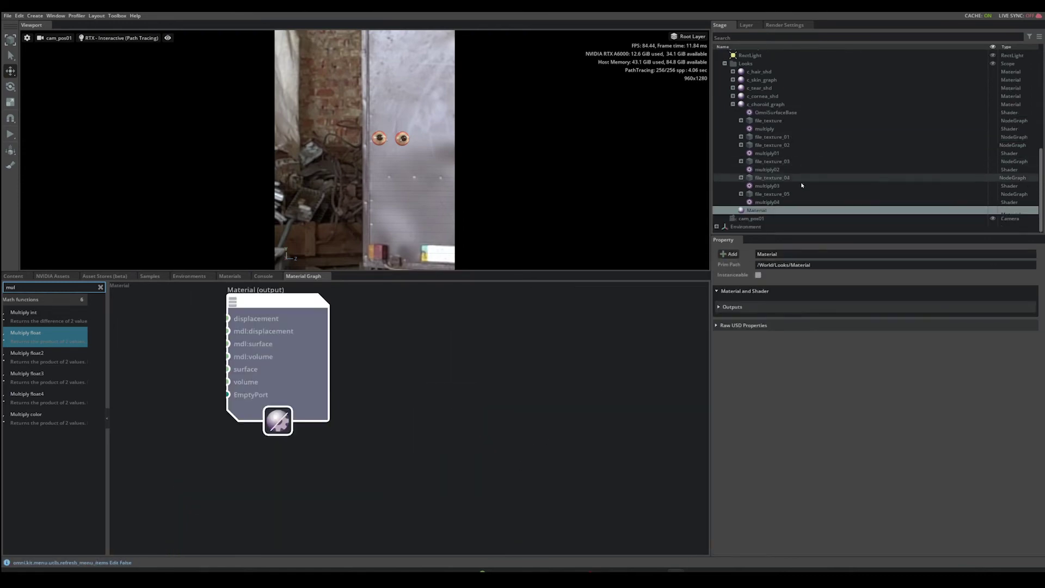
double_click(757, 211)
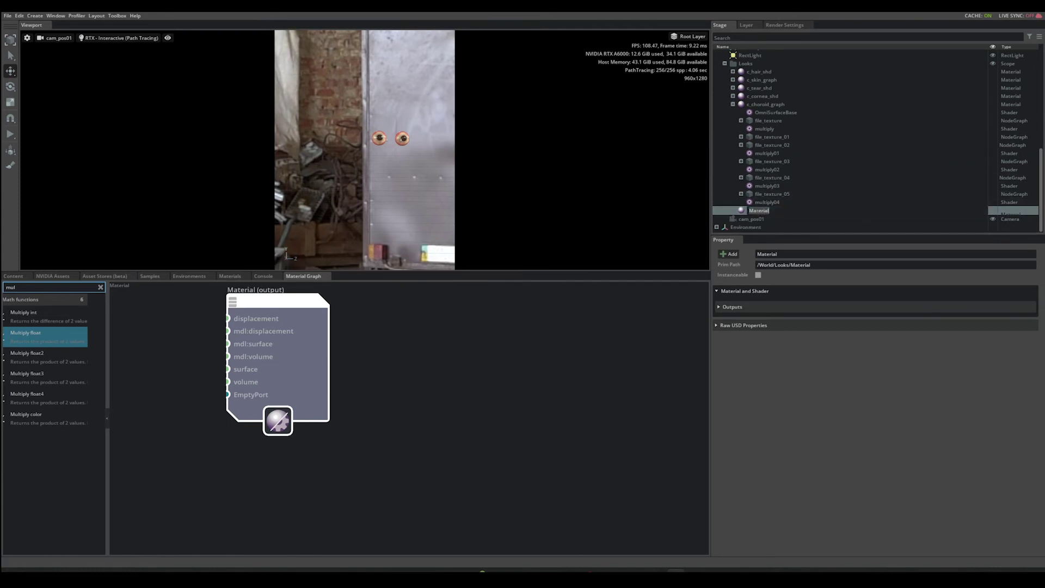
type("c_caruncle_graph")
key("Return")
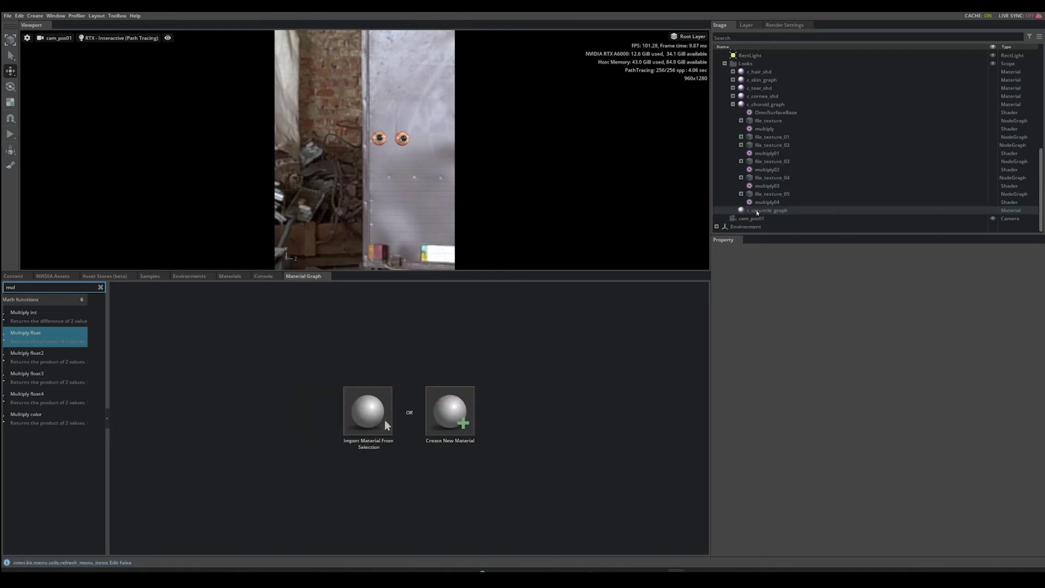
left_click(757, 211)
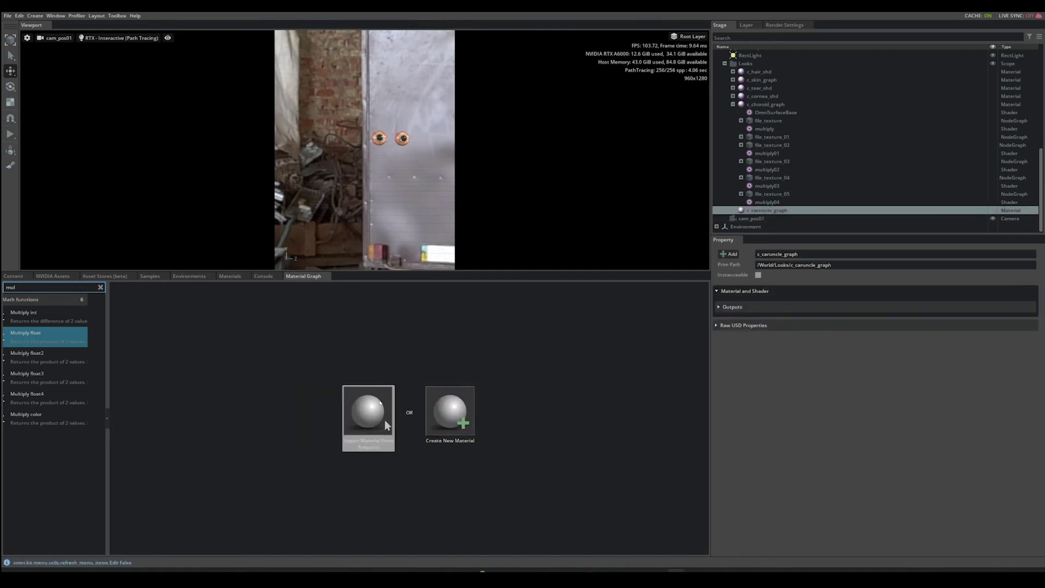
left_click(384, 420)
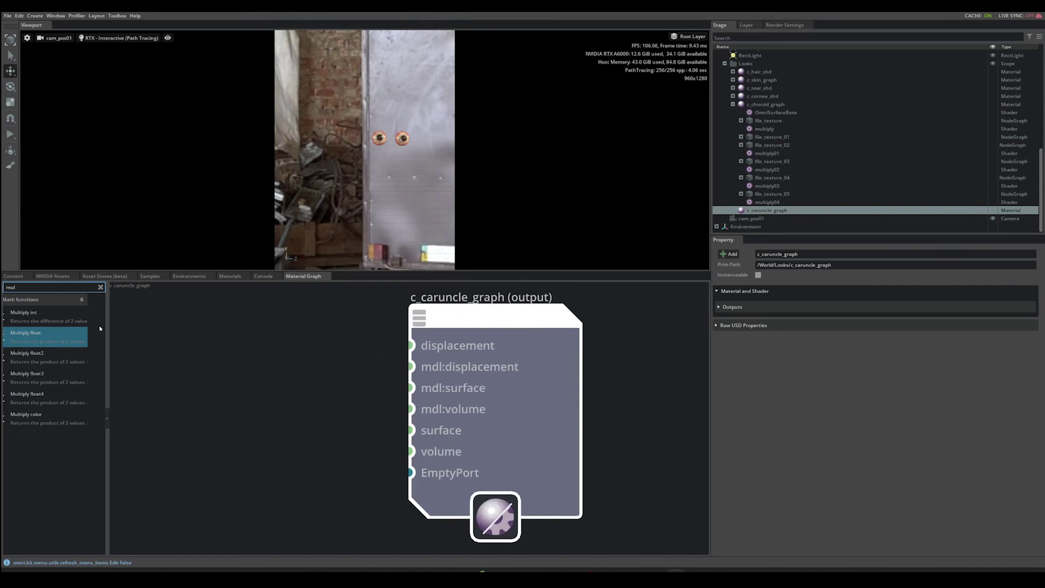
Step: Add an OmniSurfaceBase node to the left of the material's output node
double_click(16, 287)
type("base")
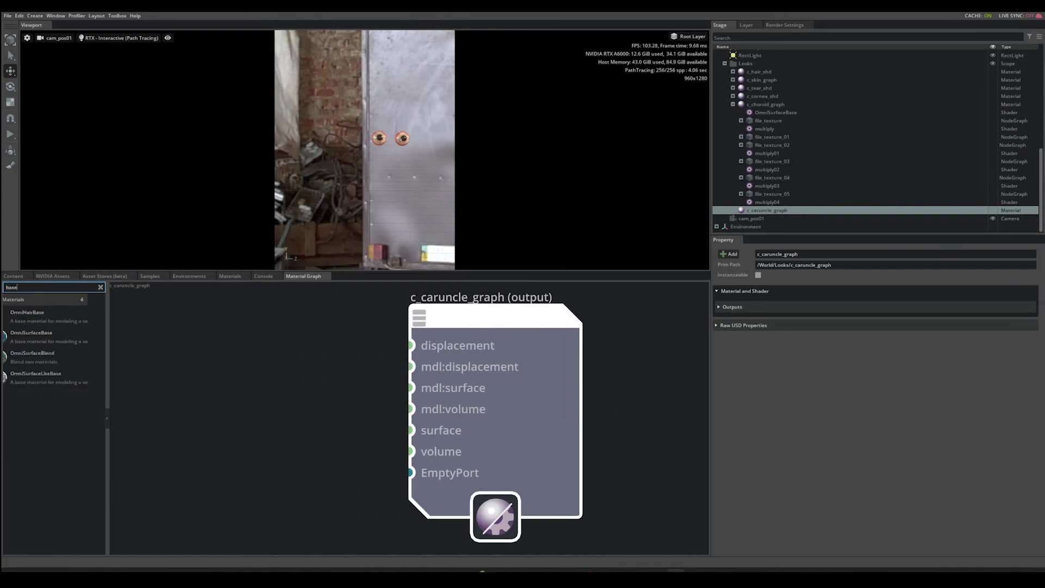
left_click(32, 333)
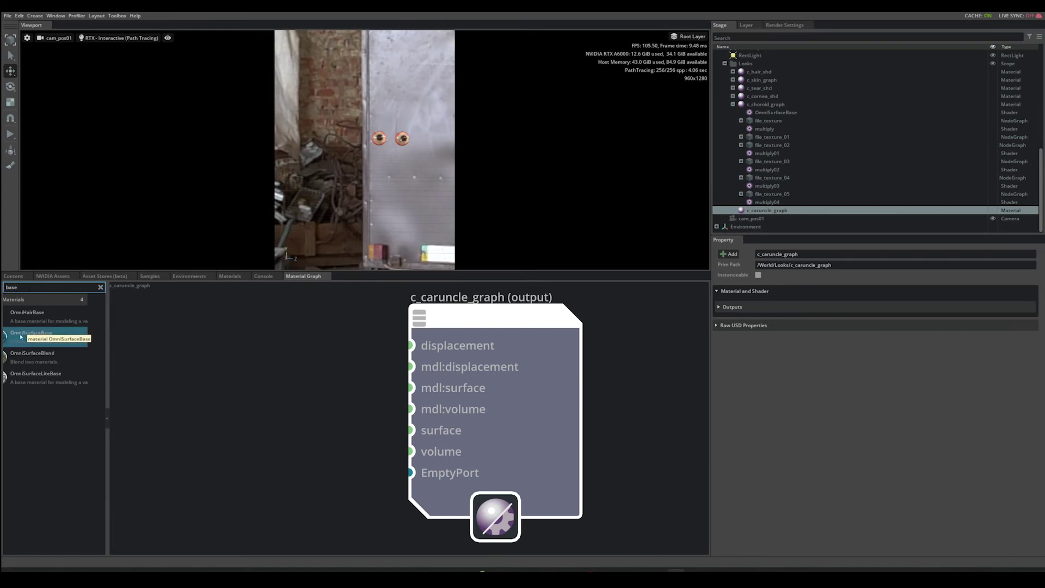
left_click_drag(33, 333, 191, 385)
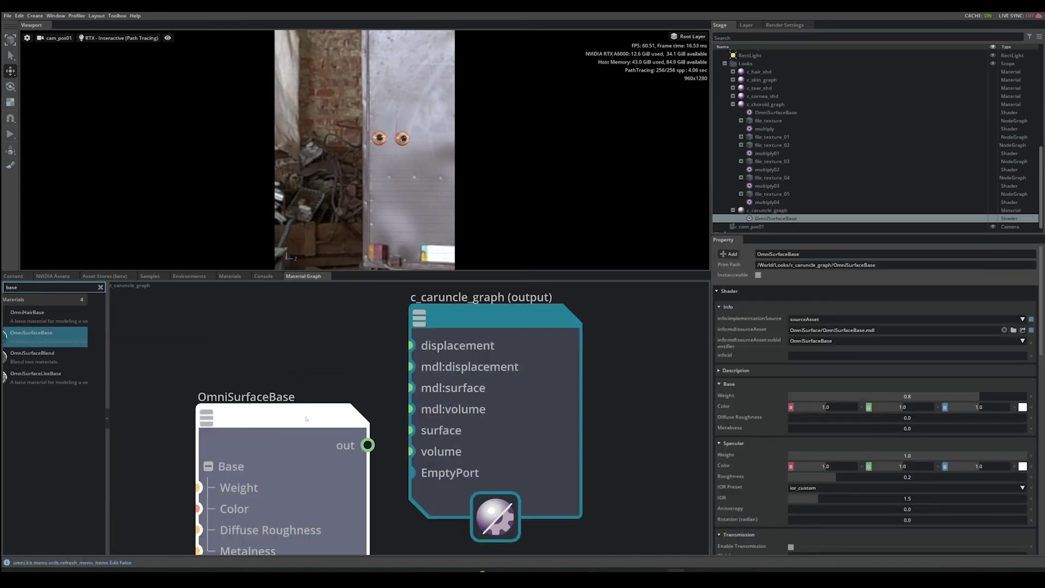
scroll(430, 384, "down", 2)
left_click_drag(417, 414, 564, 365)
scroll(413, 398, "up", 3)
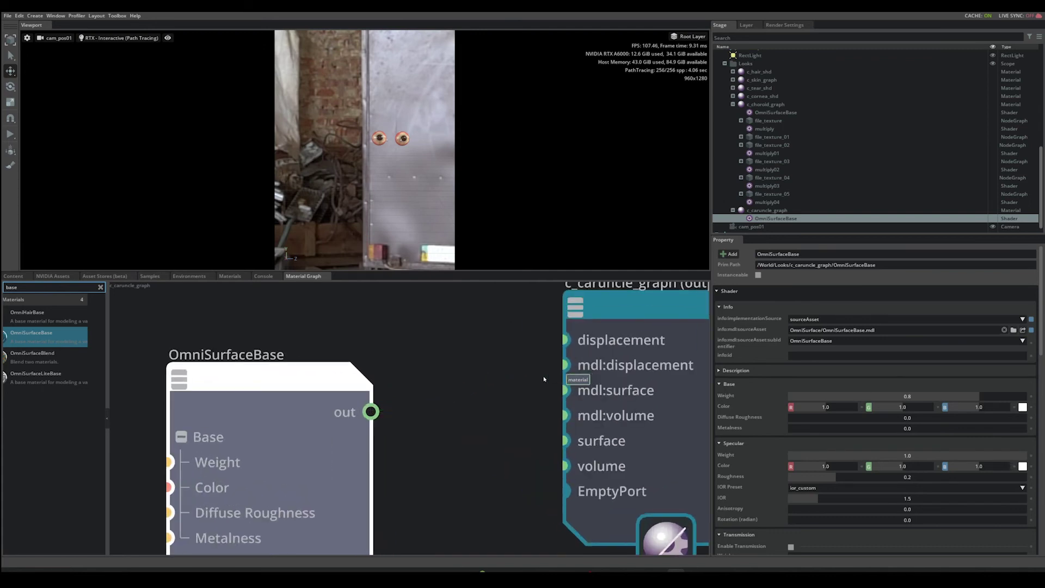
Step: Wire the OmniSurfaceBase output into mdl:surface, mdl:volume, surface and volume
left_click_drag(375, 411, 564, 390)
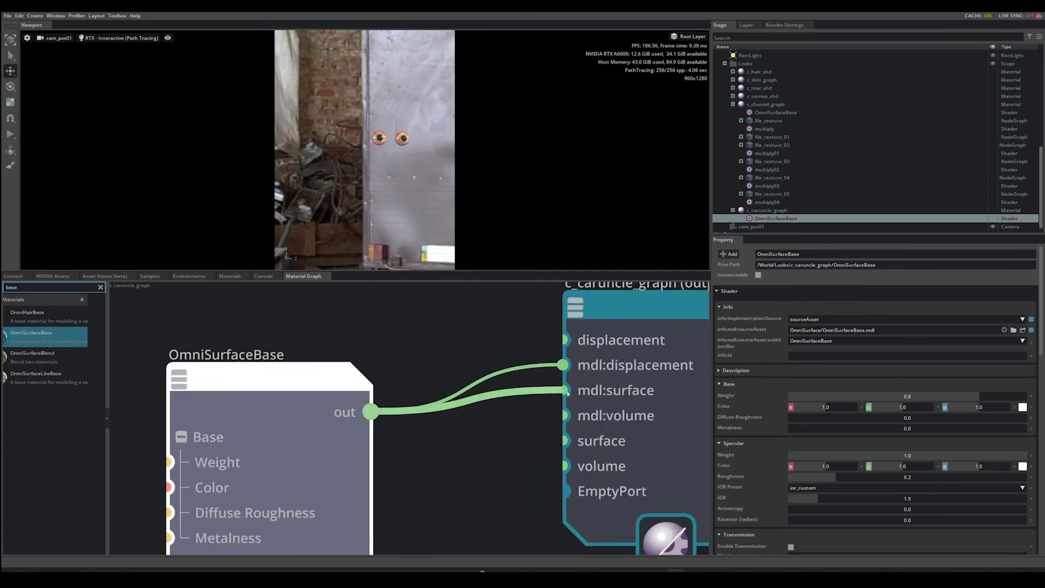
left_click_drag(371, 412, 563, 416)
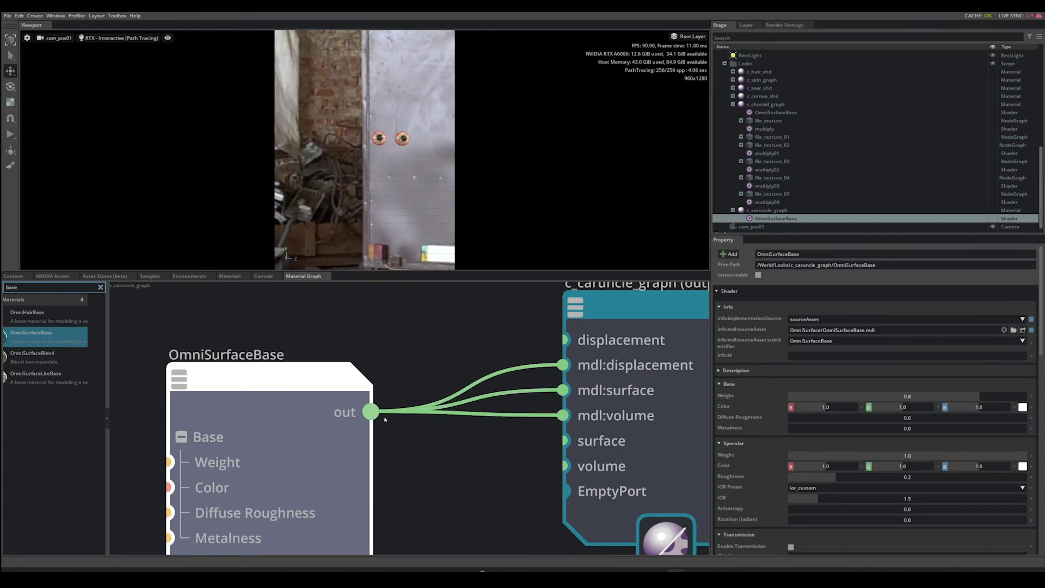
left_click_drag(371, 412, 604, 447)
left_click_drag(370, 413, 563, 466)
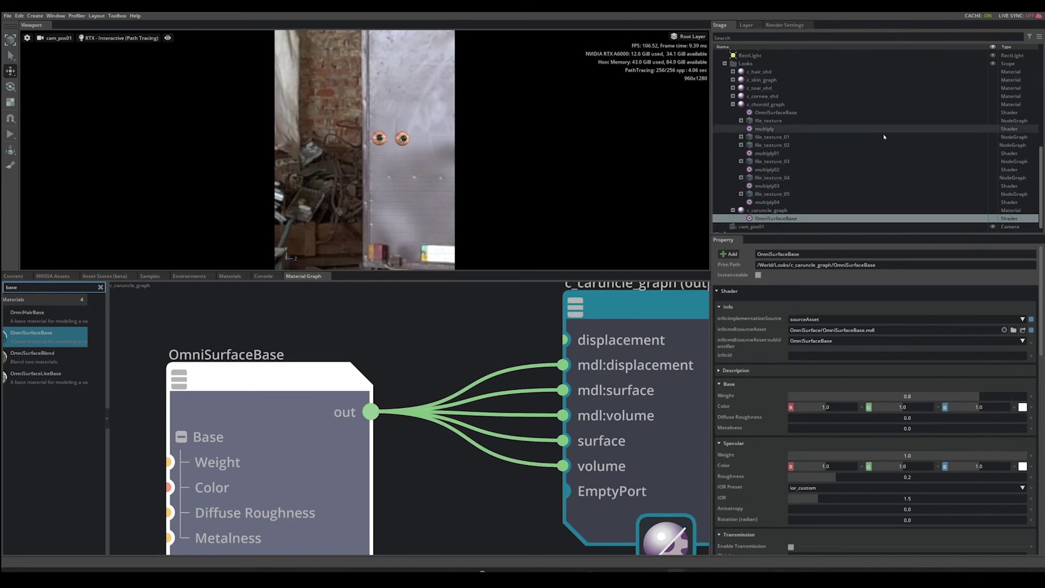
scroll(902, 143, "up", 4)
scroll(904, 145, "up", 4)
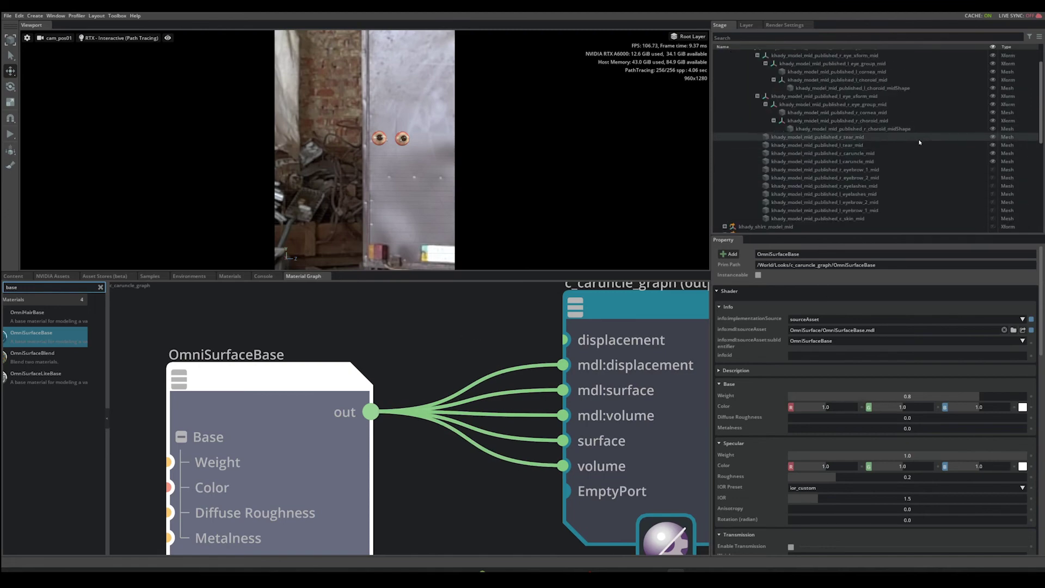
Step: Bind /World/Looks/c_caruncle_graph to both the left and right caruncle meshes
left_click(871, 161, "ctrl")
left_click(869, 154, "ctrl")
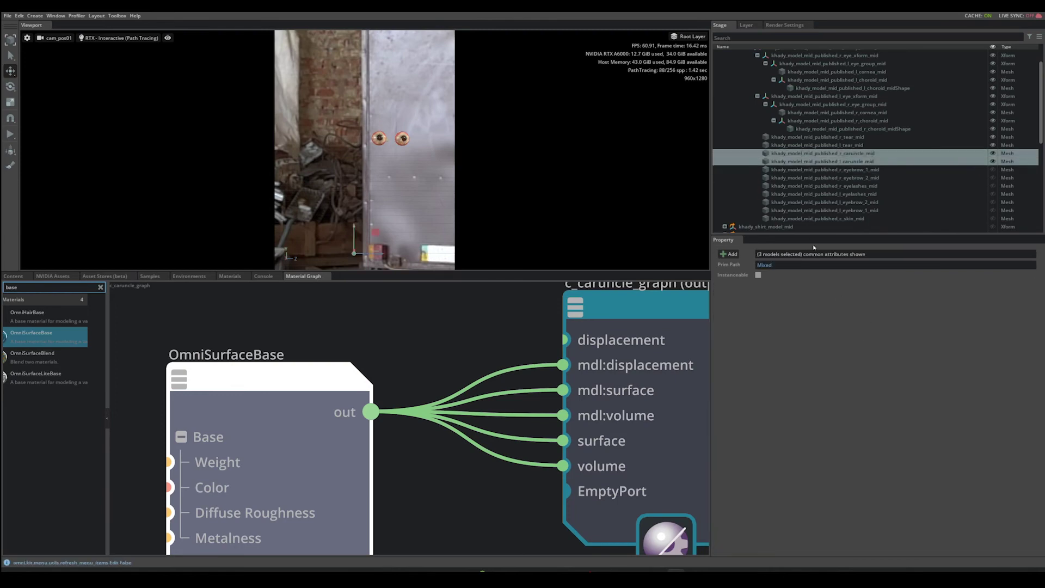
left_click(843, 162)
left_click(844, 154, "ctrl")
left_click(778, 353)
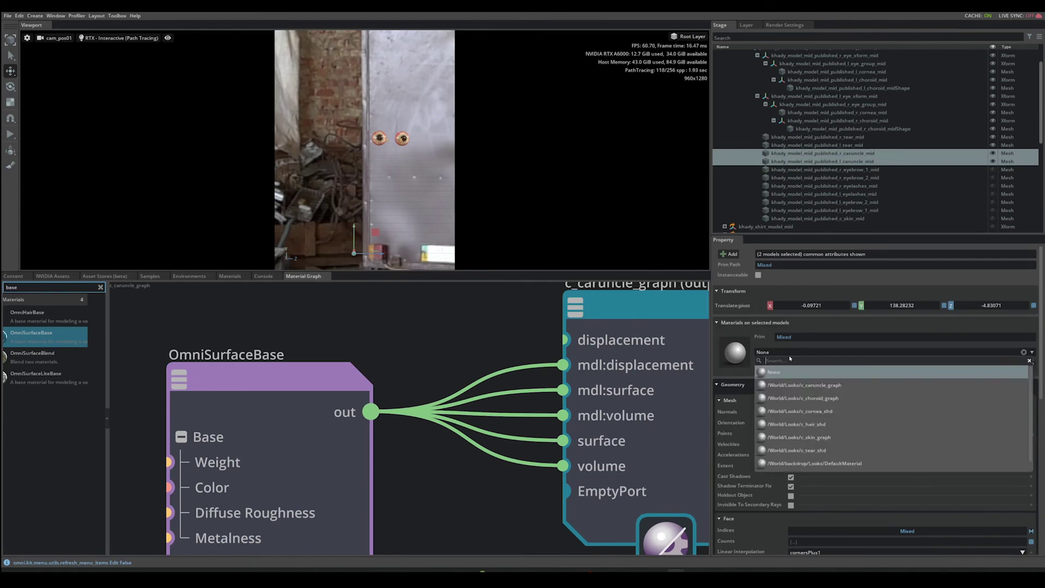
left_click(822, 386)
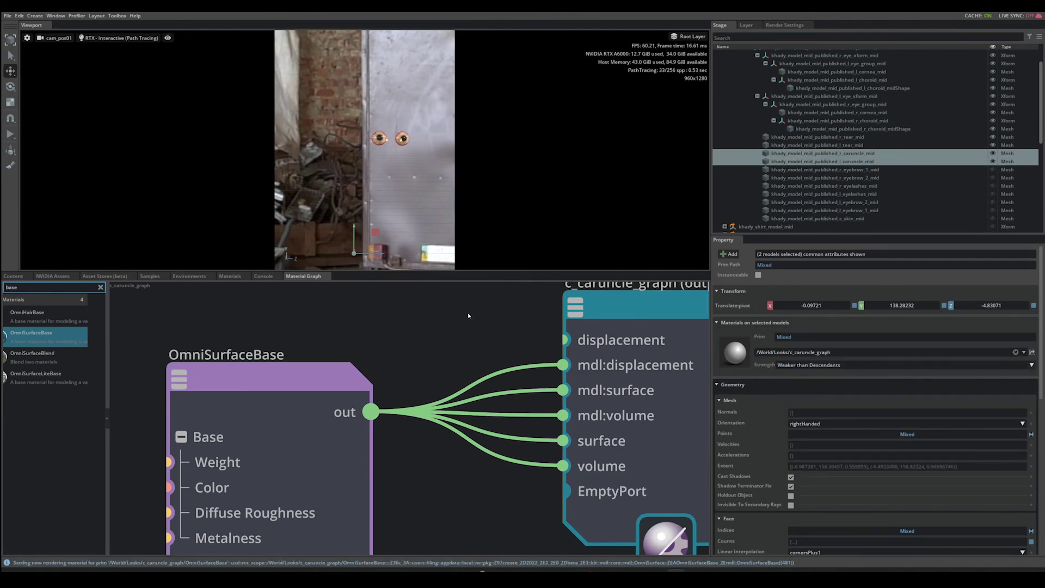
left_click(444, 336)
scroll(433, 335, "down", 3)
scroll(433, 335, "down", 3)
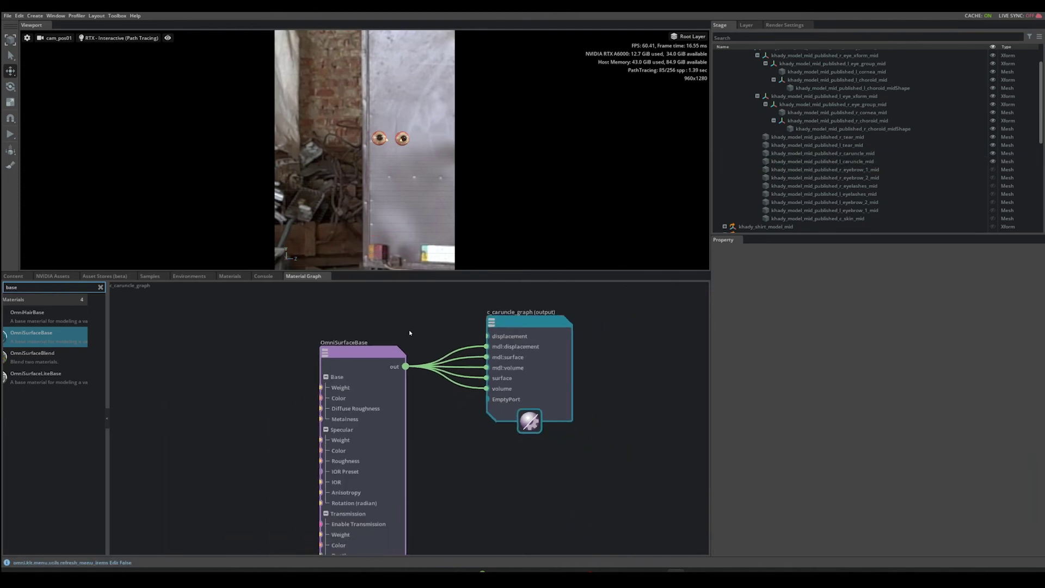
Step: Add a Constant color node to the caruncle graph
middle_click_drag(400, 333, 572, 345)
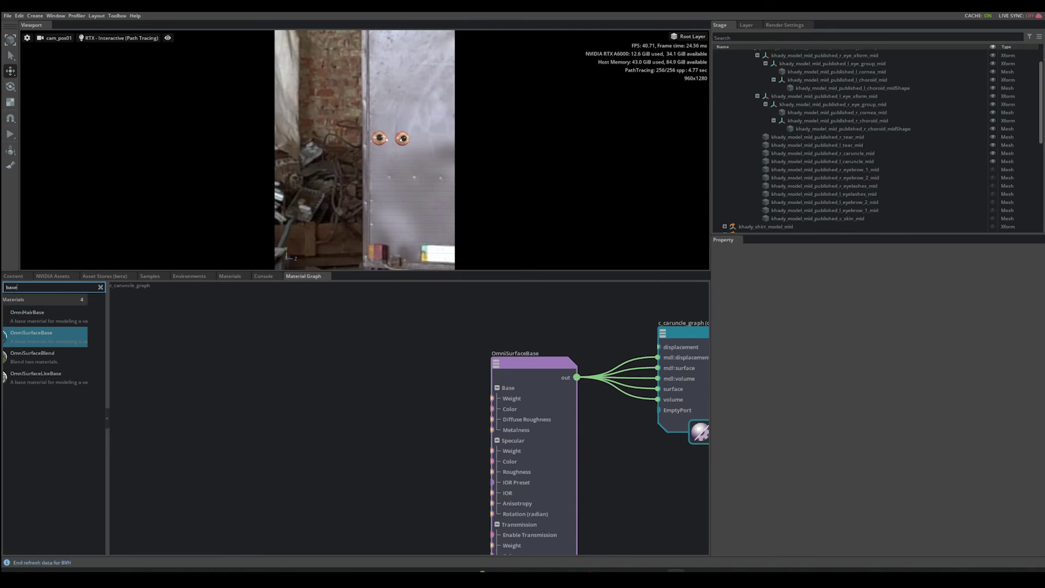
double_click(12, 287)
type("cons")
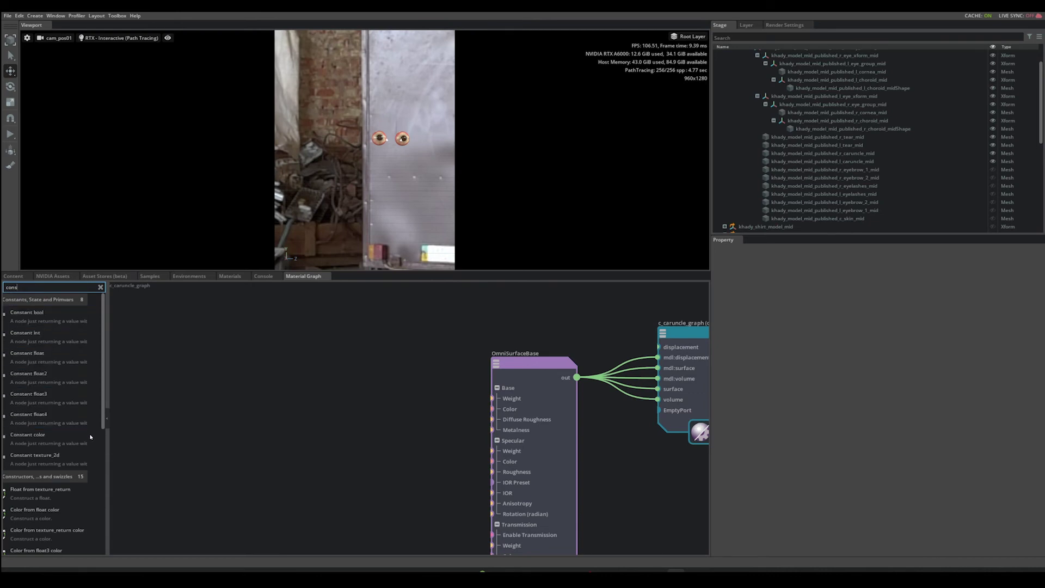
left_click_drag(34, 440, 274, 408)
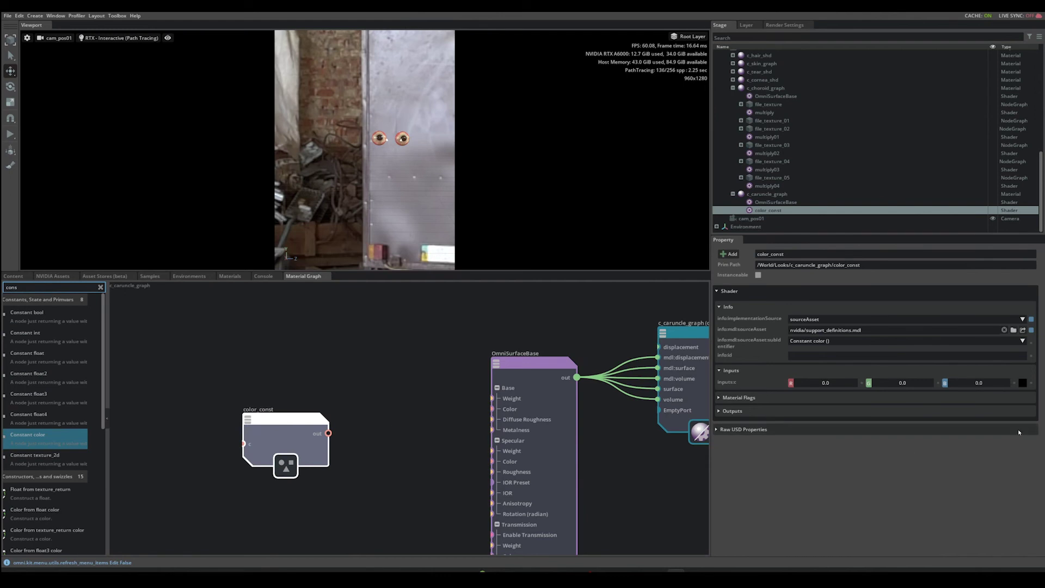
Step: Set the constant colour to dark red: R 0.37, G 0.14, B 0.11
double_click(859, 383)
type("0.37")
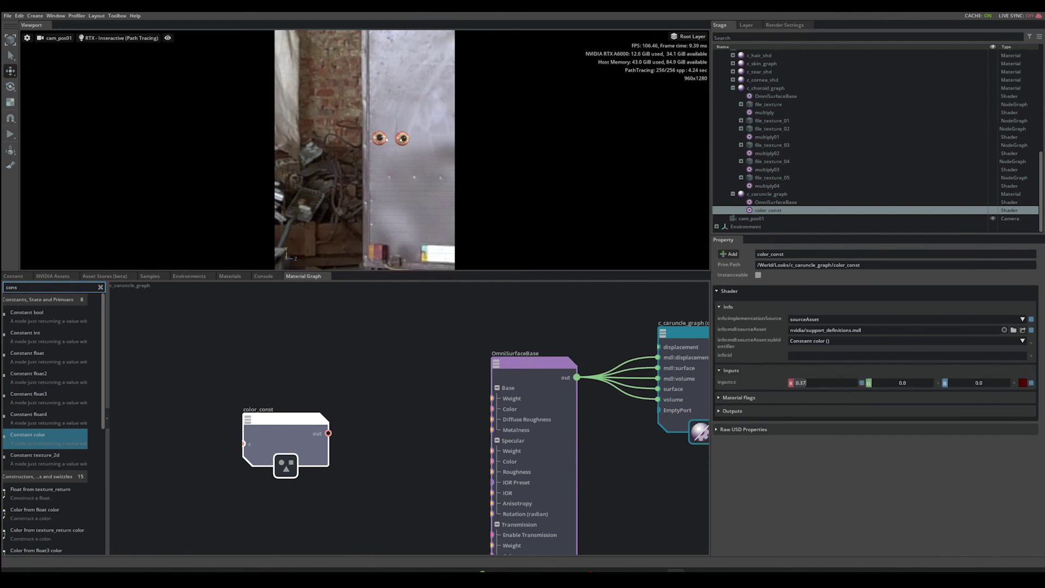
key("Tab")
type("0.14")
key("Tab")
type("0.11")
key("Return")
Step: Connect color_const's output to the shader's Base Color
left_click_drag(319, 413, 365, 400)
scroll(385, 428, "up", 2)
middle_click_drag(416, 424, 336, 431)
scroll(339, 431, "down", 1)
left_click_drag(299, 427, 437, 416)
Step: Also connect color_const's output to the shader's Subsurface Color
middle_click_drag(377, 452, 390, 387)
scroll(390, 387, "down", 1)
left_click_drag(293, 355, 385, 515)
middle_click_drag(385, 514, 394, 394)
left_click_drag(272, 302, 269, 407)
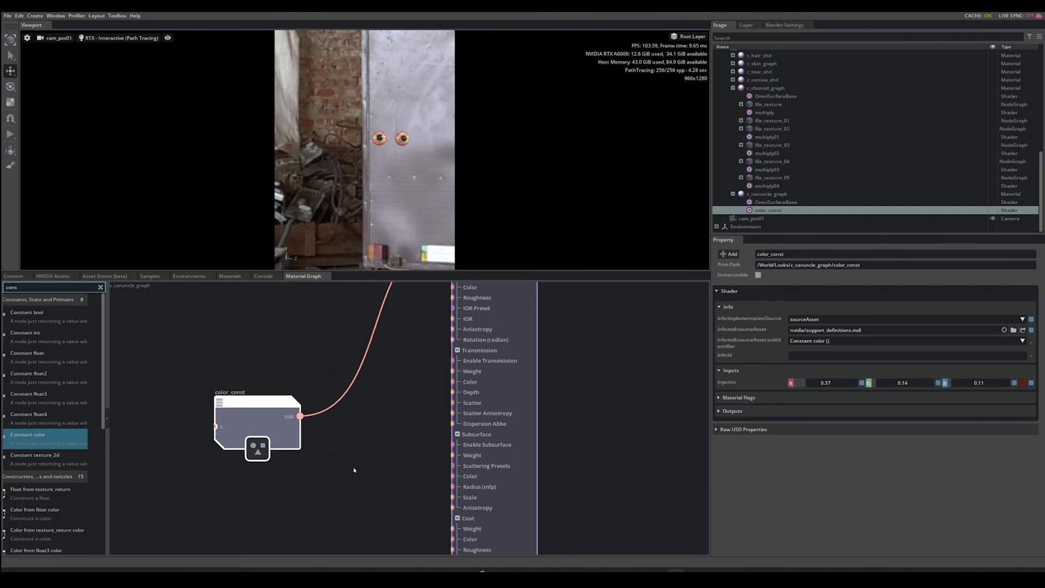
middle_click_drag(357, 469, 353, 462)
left_click_drag(298, 409, 450, 469)
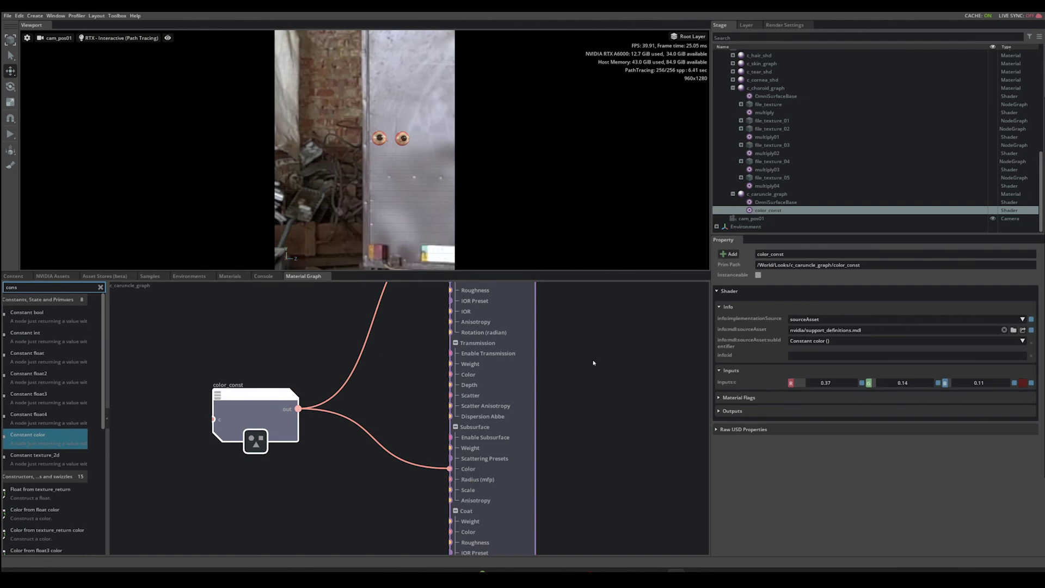
Step: Enable subsurface on the OmniSurfaceBase shader with weight 0.5
left_click(521, 386)
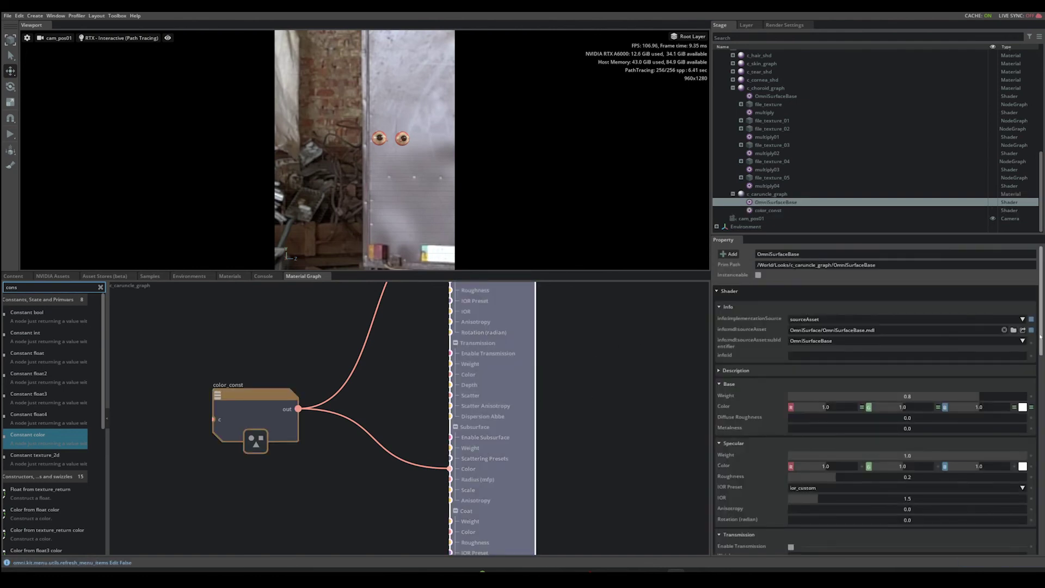
left_click_drag(1041, 337, 1041, 387)
scroll(895, 378, "down", 5)
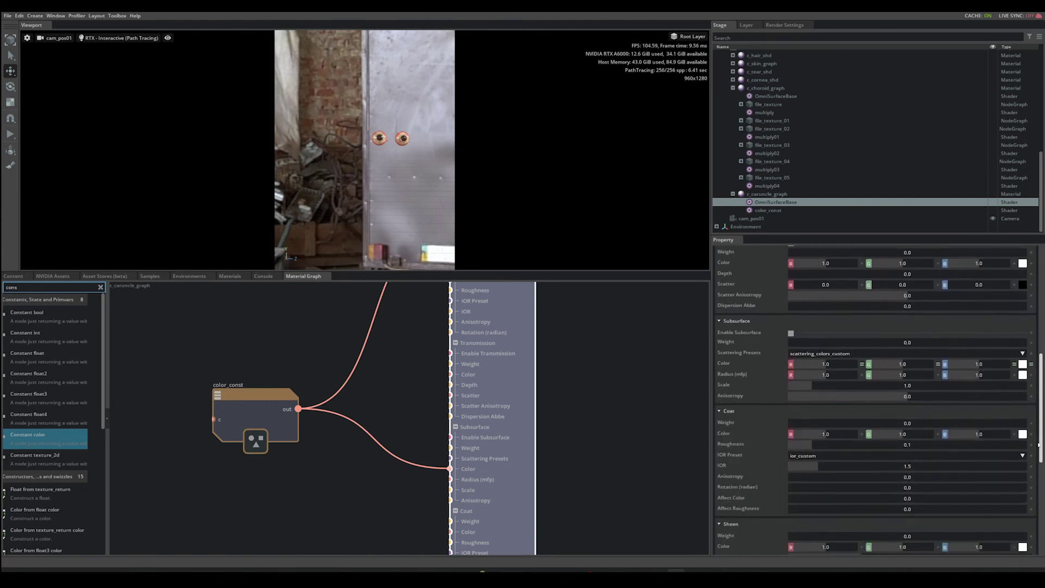
left_click(790, 327)
double_click(860, 336)
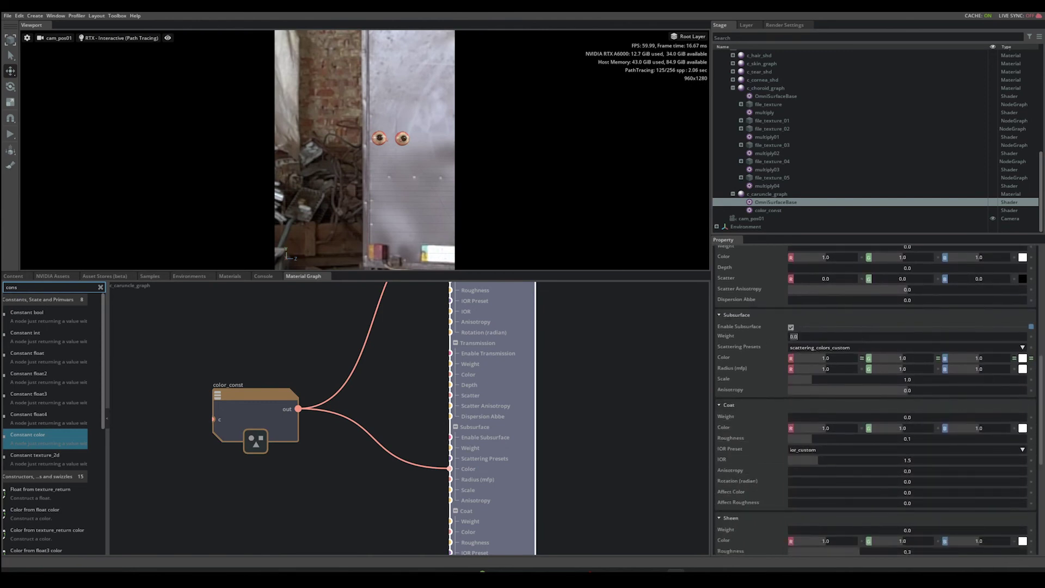
type("0.5")
key("Return")
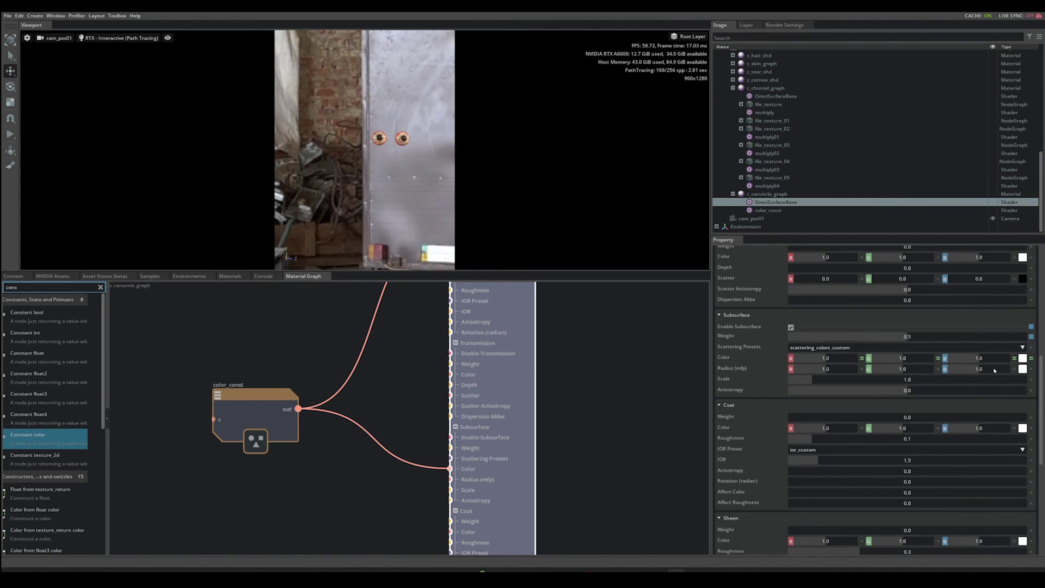
Step: Set the subsurface radius to 0.9, 0.3, 0.1 and scale to 0.1
double_click(825, 369)
type("0.9")
key("Tab")
type("0.3")
key("Tab")
type("0.")
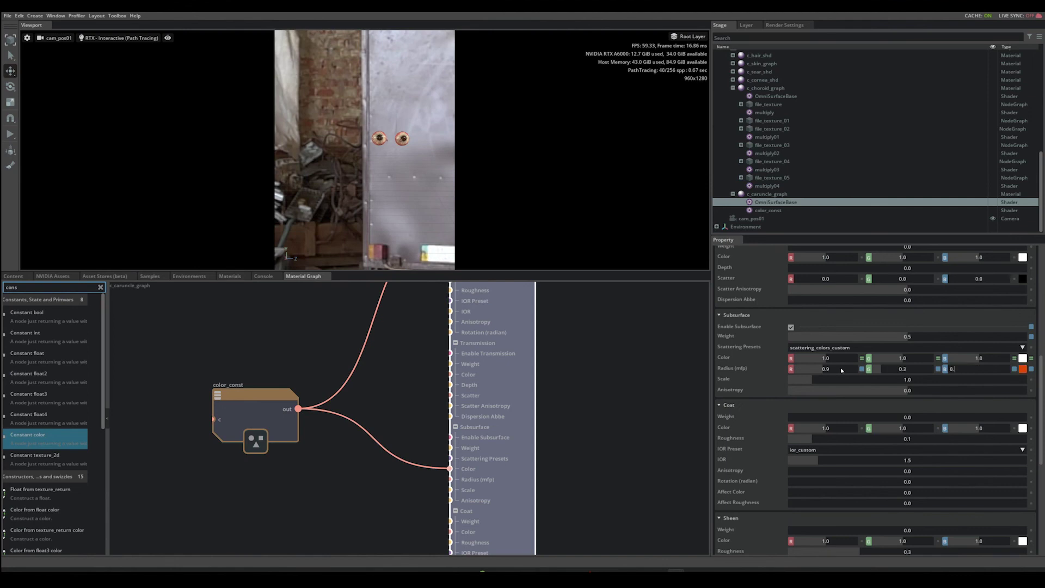
type("1")
key("Return")
double_click(865, 380)
type("0.1")
key("Return")
Step: Set coat weight to 0.5 and coat roughness to 0.2
double_click(890, 420)
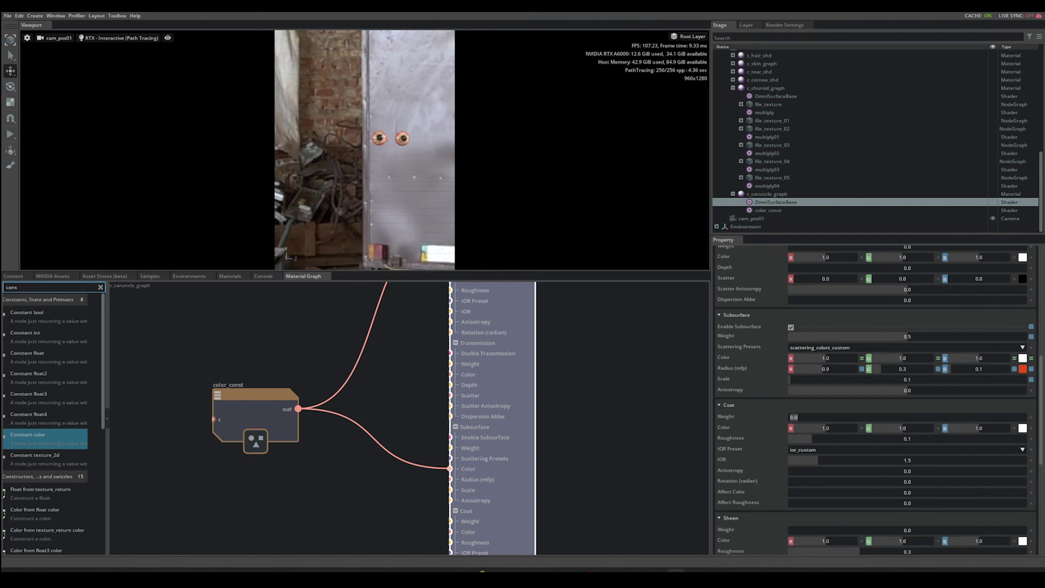
type("0.5")
key("Return")
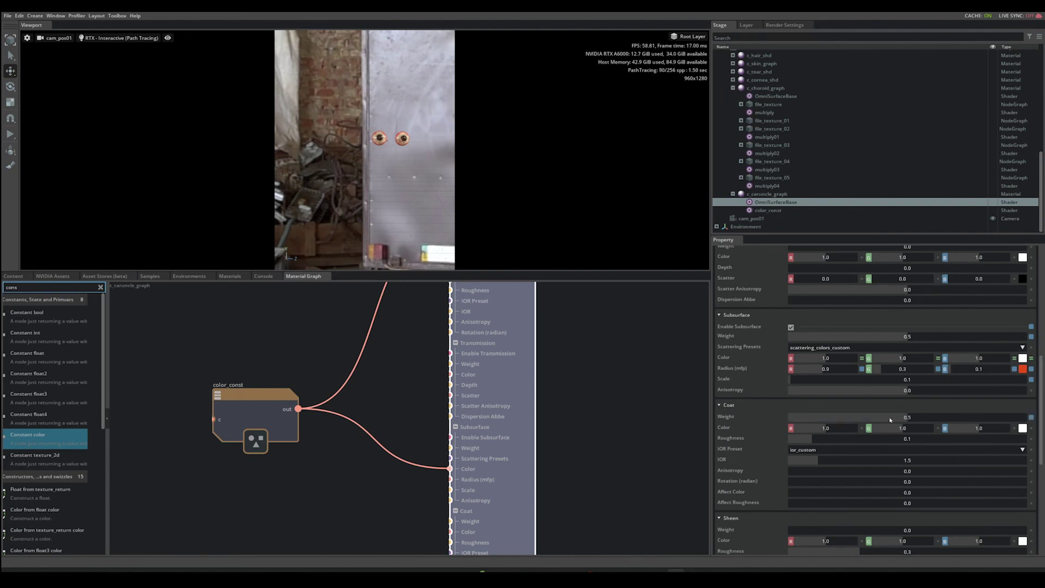
double_click(900, 438)
type("0.2")
key("Return")
Step: Add a Perlin noise bump texture node to the caruncle graph
scroll(599, 291, "down", 5)
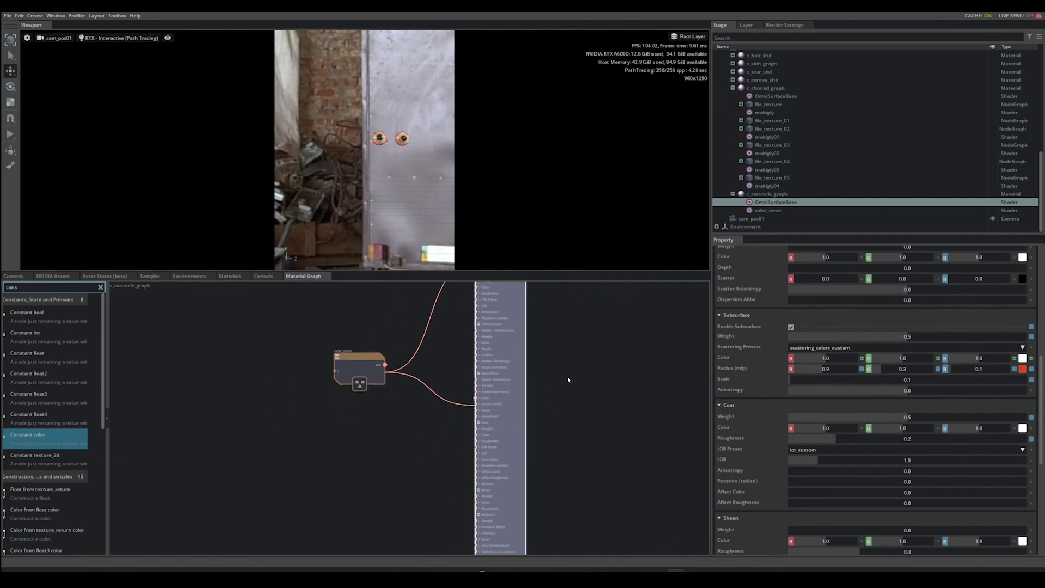
left_click_drag(366, 331, 325, 349)
middle_click_drag(360, 441, 405, 382)
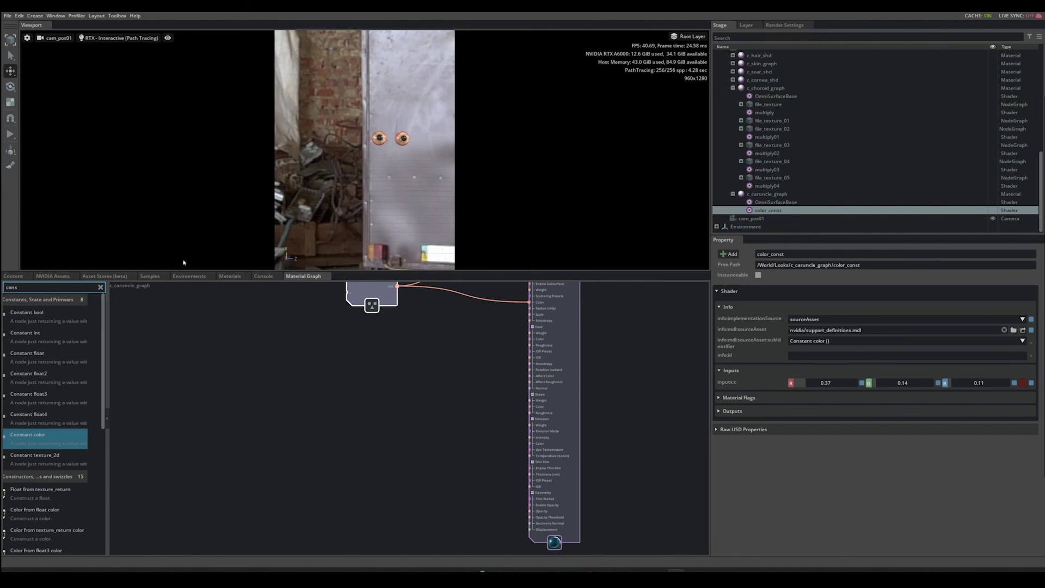
double_click(12, 287)
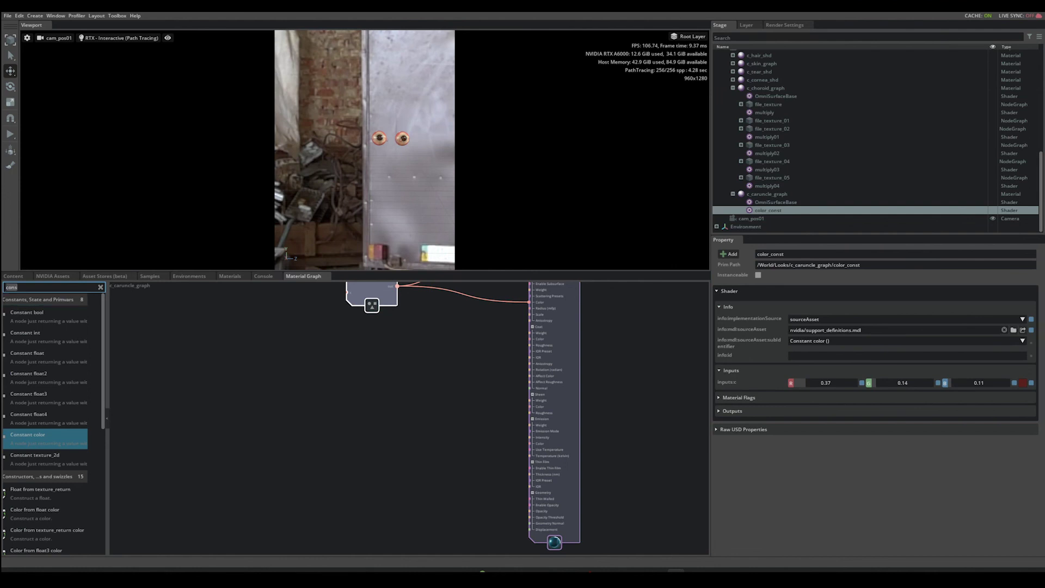
type("bump")
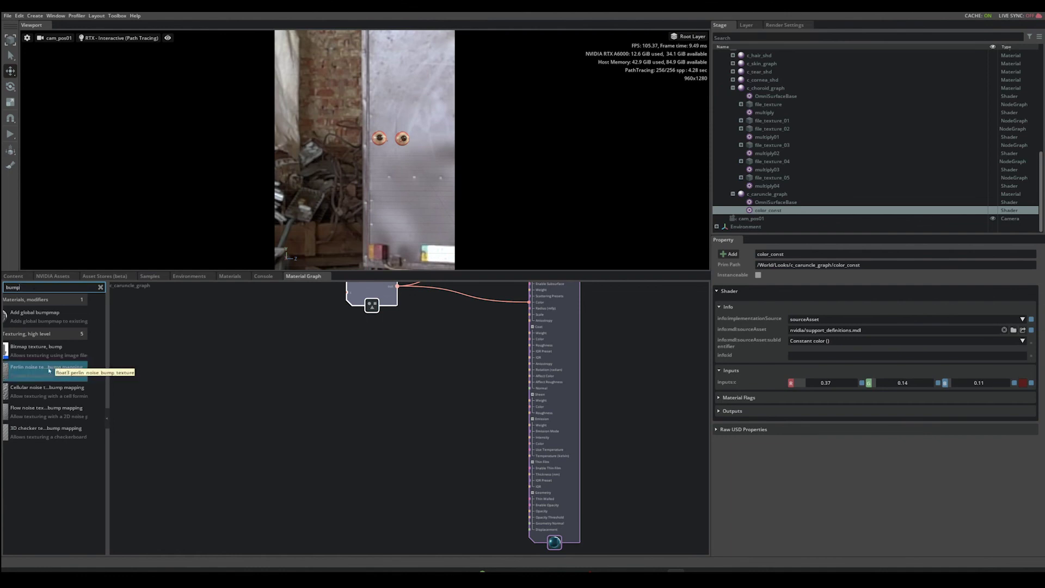
left_click_drag(48, 370, 624, 371)
scroll(417, 427, "up", 4)
scroll(489, 400, "up", 1)
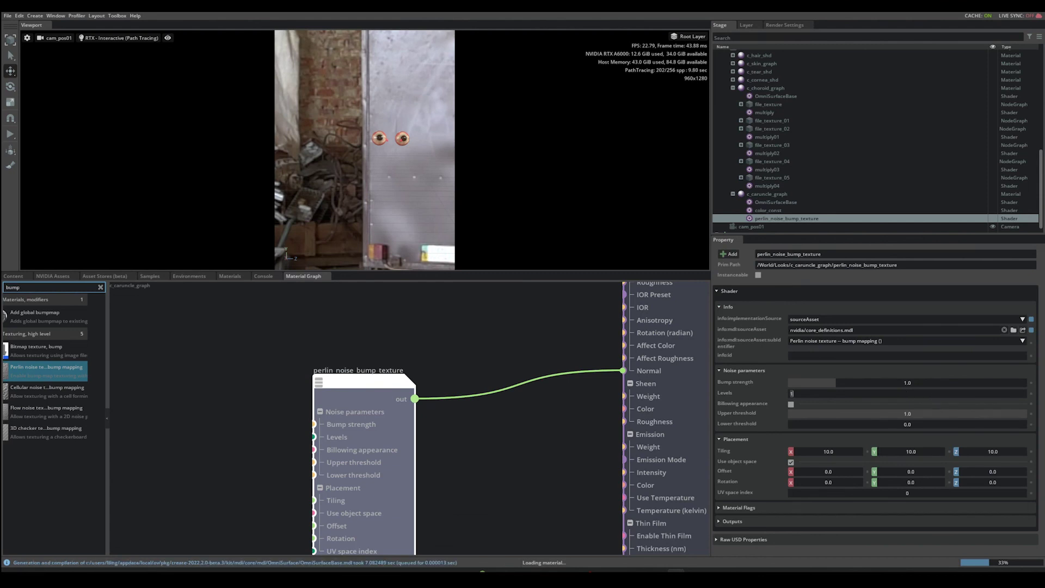
Step: Set perlin_noise_bump_texture Levels to 5 and Tiling X, Y, Z to 0.3, then deselect the node
type("5")
key("Return")
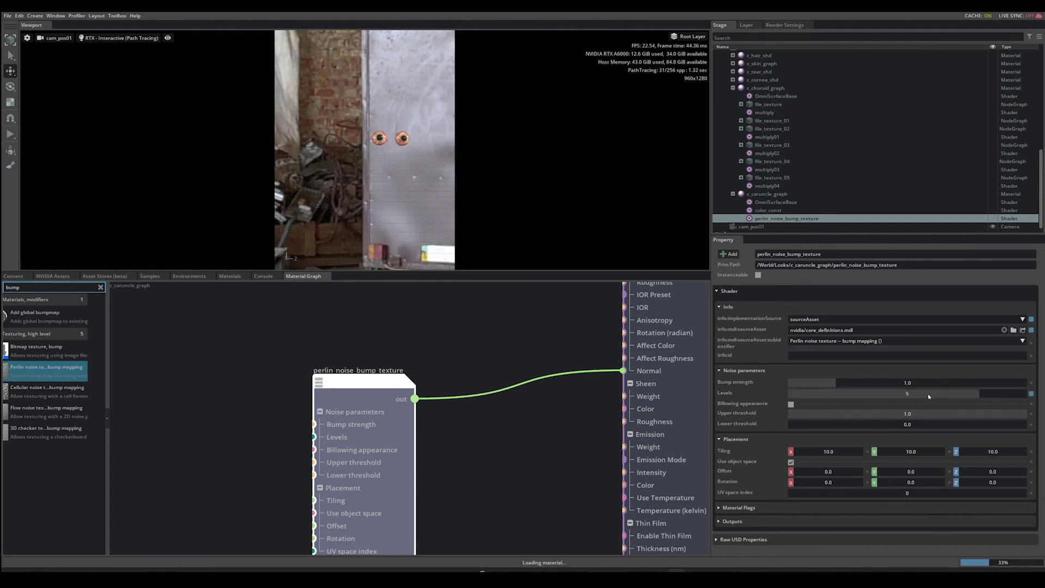
double_click(823, 454)
type("0.3")
key("Tab")
type("0.3")
key("Tab")
key("BackSpace")
type("0.3")
key("Return")
middle_click_drag(566, 457, 539, 444)
left_click(540, 445)
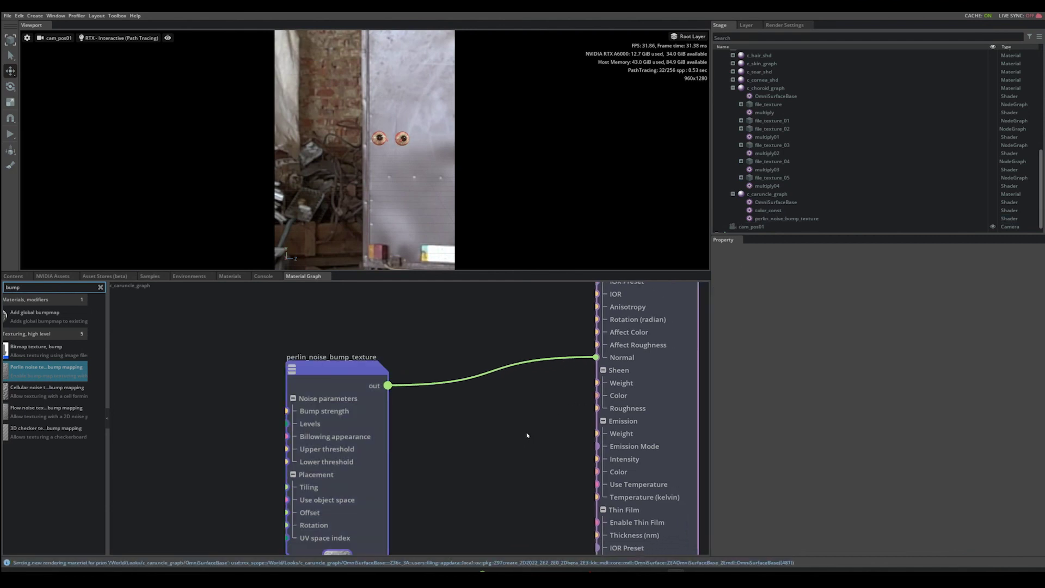